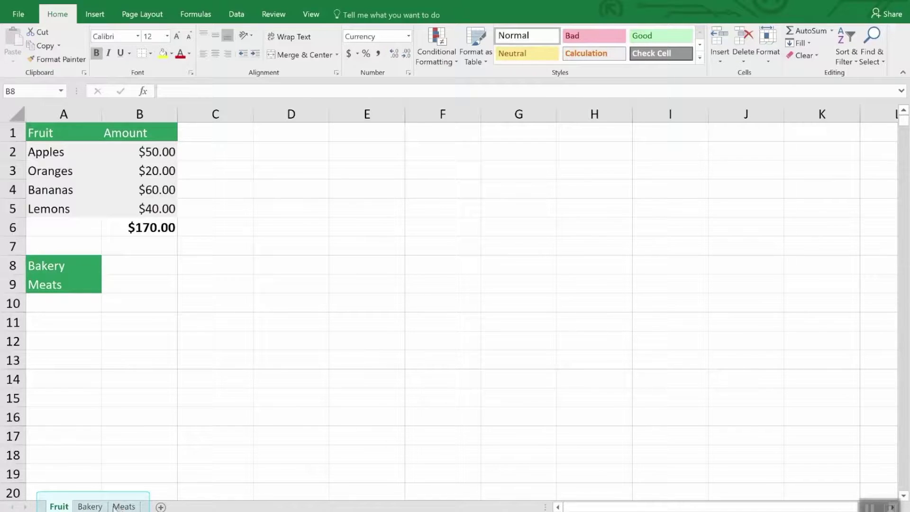
Create a copy of the Fruit sheet in Inventory.xlsx, placed before the original Fruit sheet.
{"action": "left_click", "coordinate": [124, 506]}
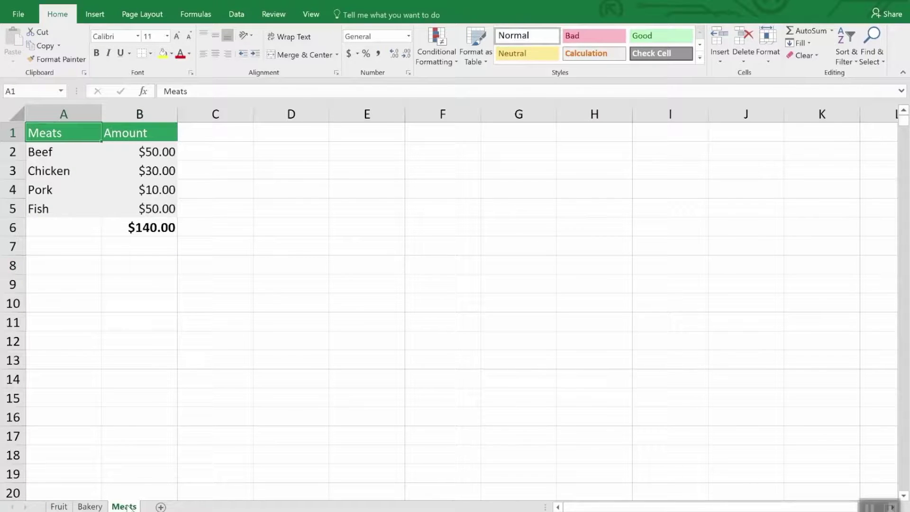
{"action": "left_click", "coordinate": [65, 506]}
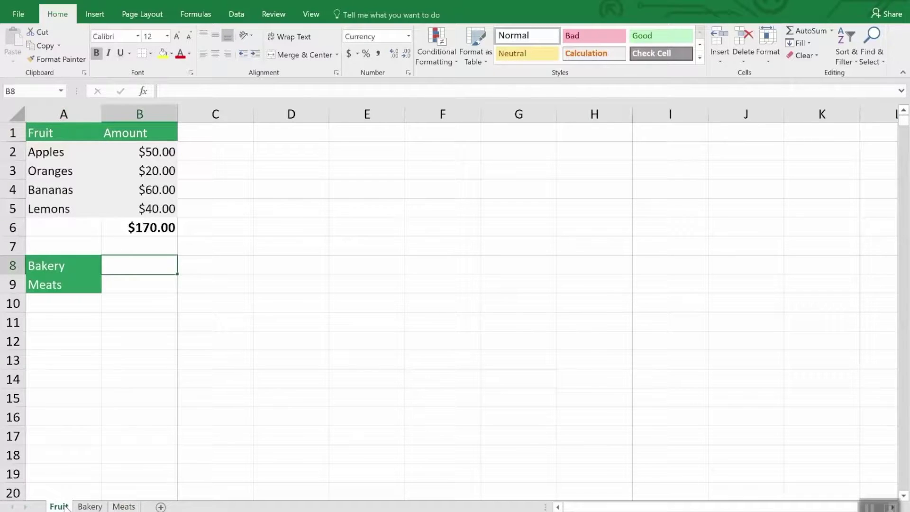
{"action": "right_click", "coordinate": [65, 506]}
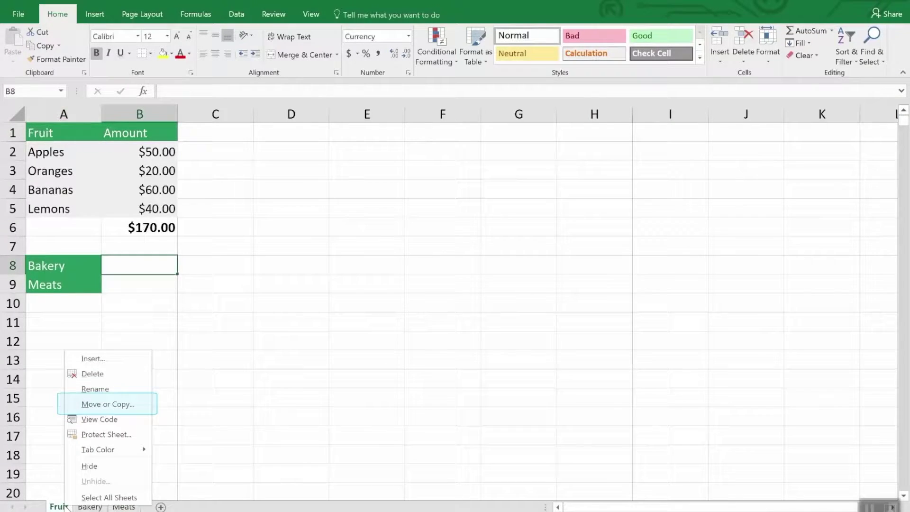
{"action": "left_click", "coordinate": [117, 407]}
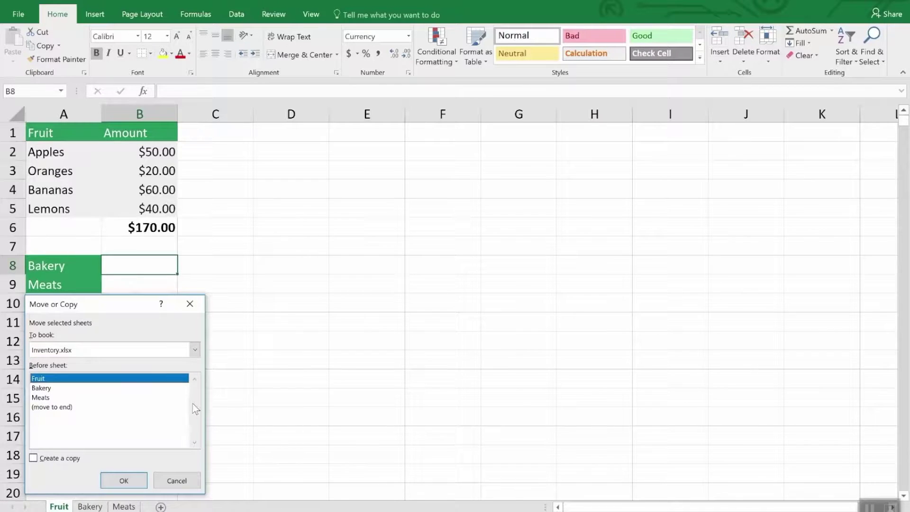
{"action": "left_click", "coordinate": [54, 461]}
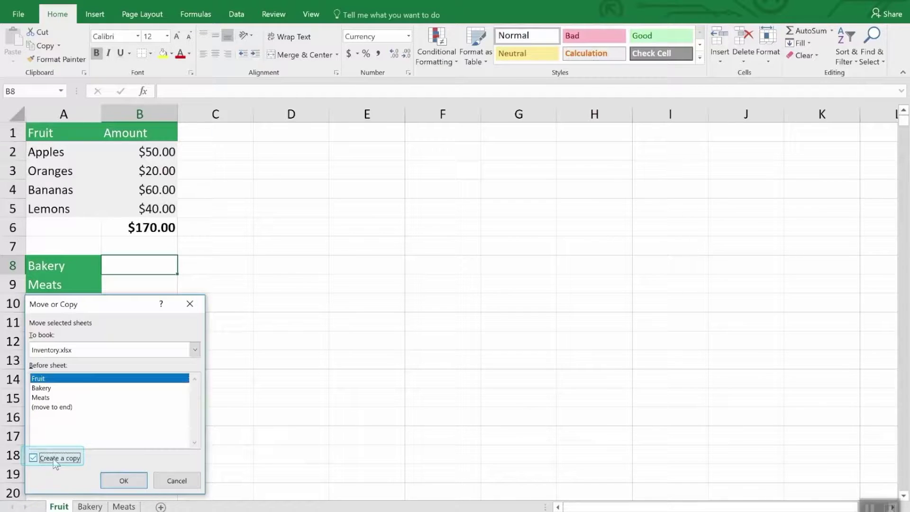
{"action": "left_click", "coordinate": [123, 480]}
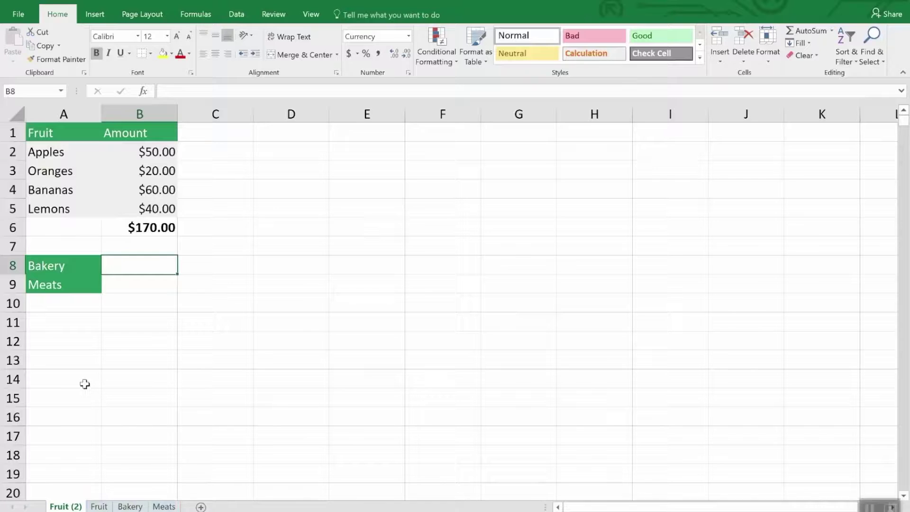
Delete the copied sheet Fruit (2) from the workbook.
{"action": "right_click", "coordinate": [60, 506]}
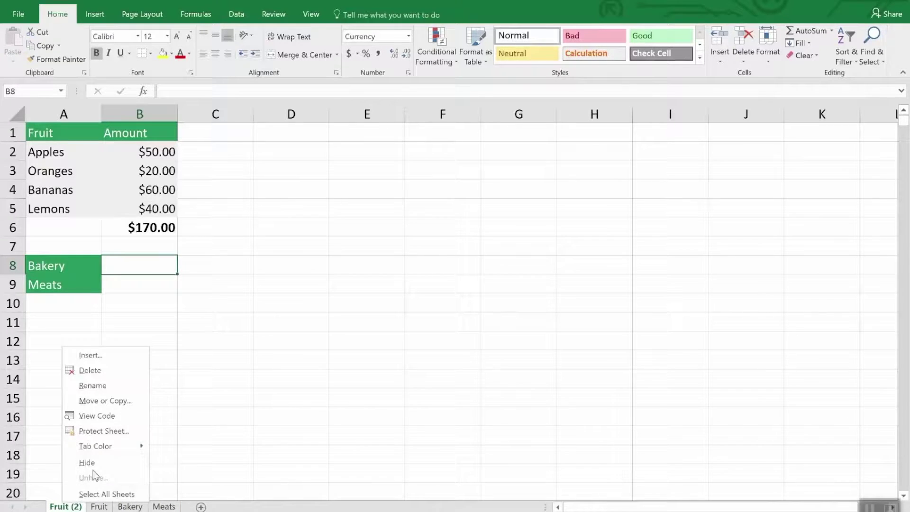
{"action": "left_click", "coordinate": [97, 365]}
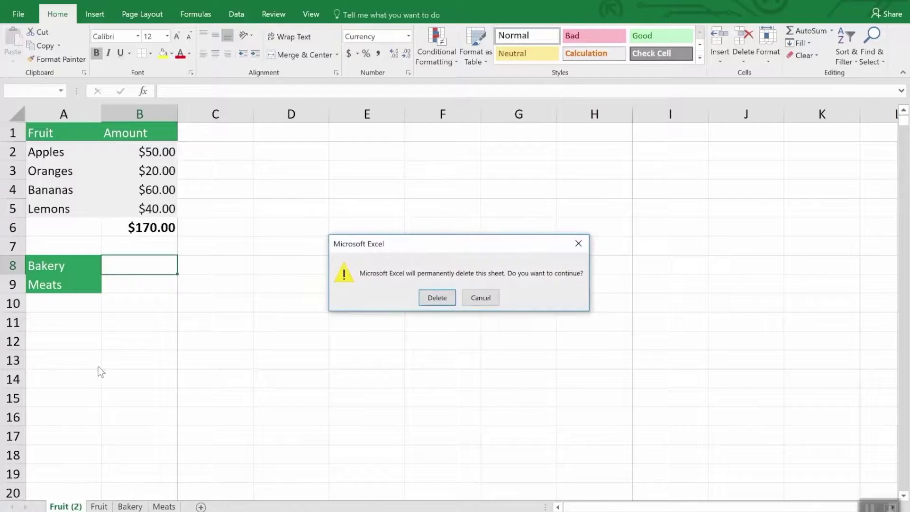
{"action": "left_click", "coordinate": [429, 298]}
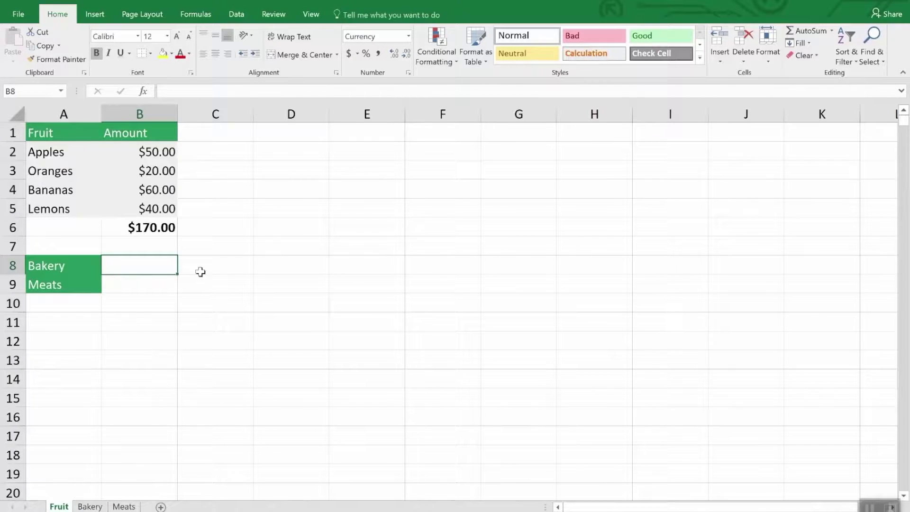
In cell B8 of the Fruit sheet, enter a SUM formula that references the Bakery sheet's total in B7.
{"action": "left_click", "coordinate": [135, 267]}
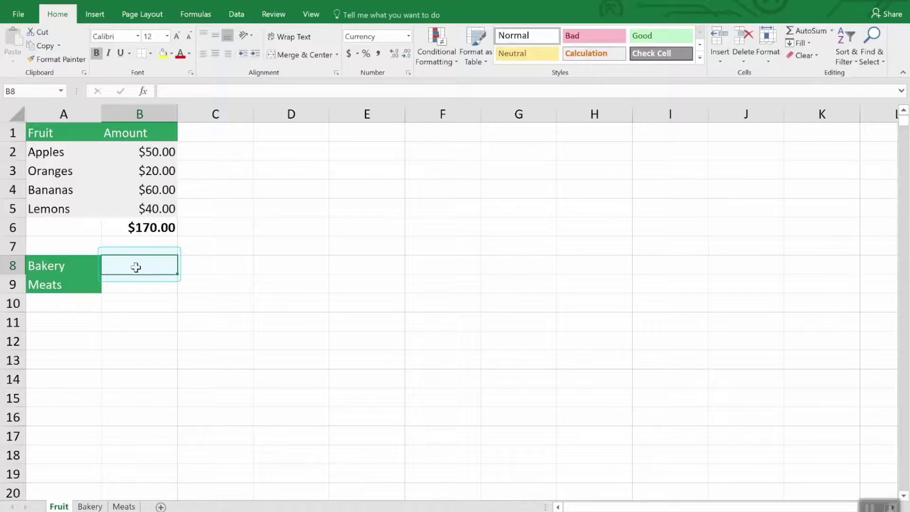
{"action": "type", "text": "="}
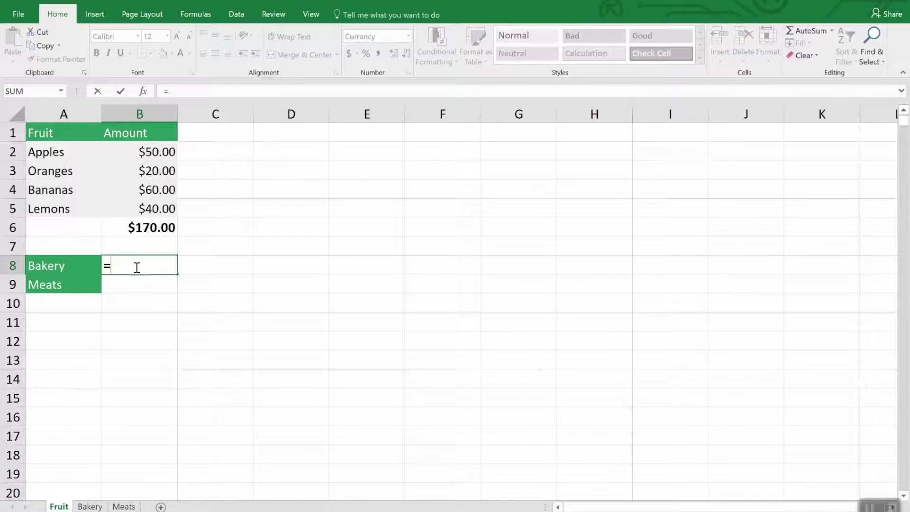
{"action": "type", "text": "su"}
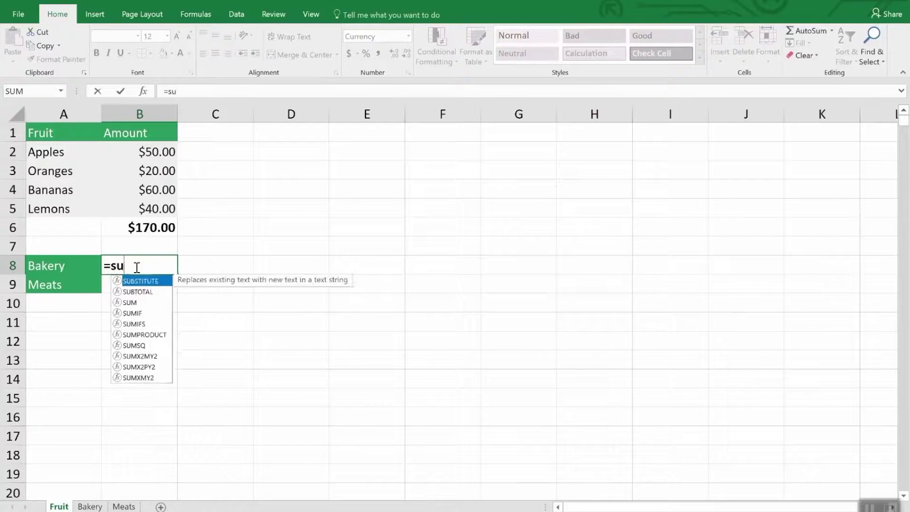
{"action": "type", "text": "m("}
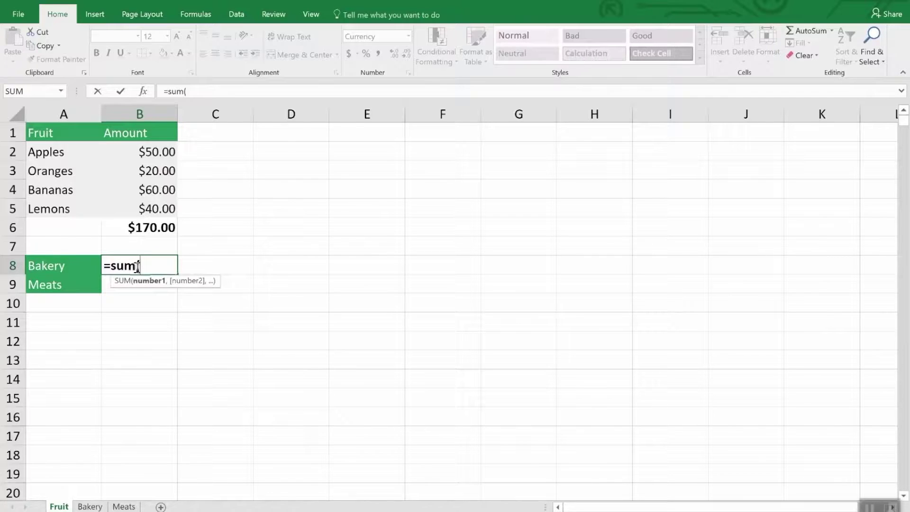
{"action": "left_click", "coordinate": [106, 506]}
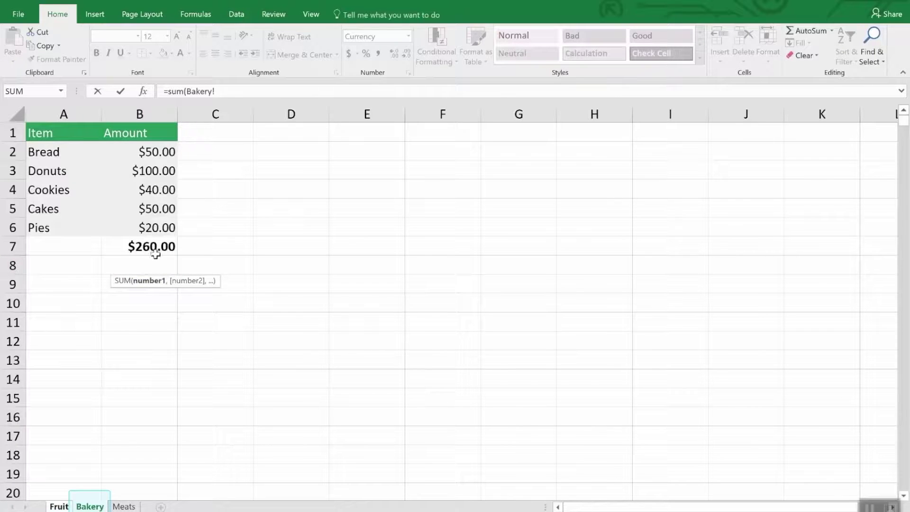
{"action": "left_click", "coordinate": [159, 245]}
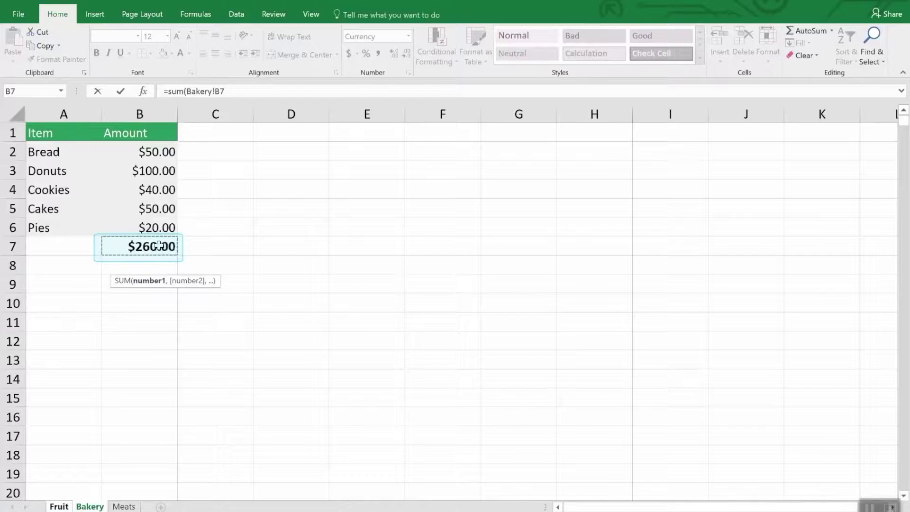
{"action": "key", "text": "Return"}
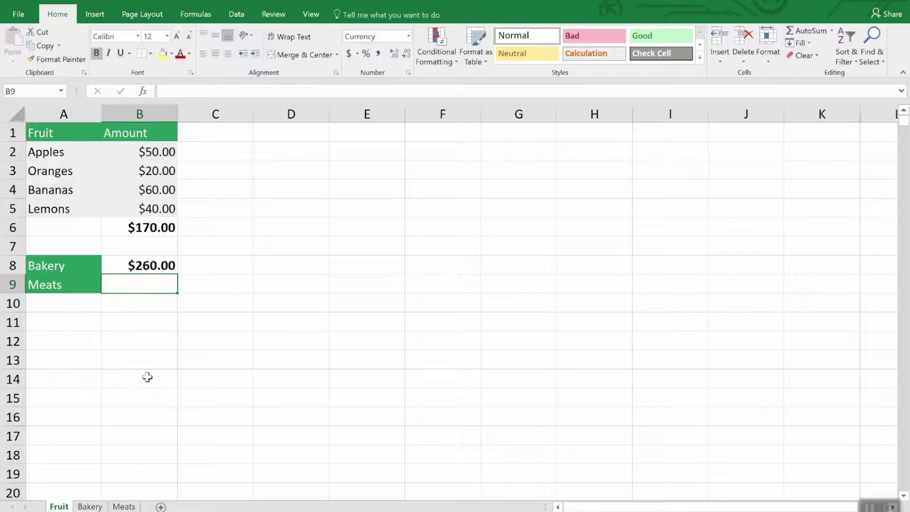
In cell B9 of the Fruit sheet, enter a SUM formula adding the Chicken and Fish amounts, Meats!B3 and Meats!B5.
{"action": "type", "text": "=sum"}
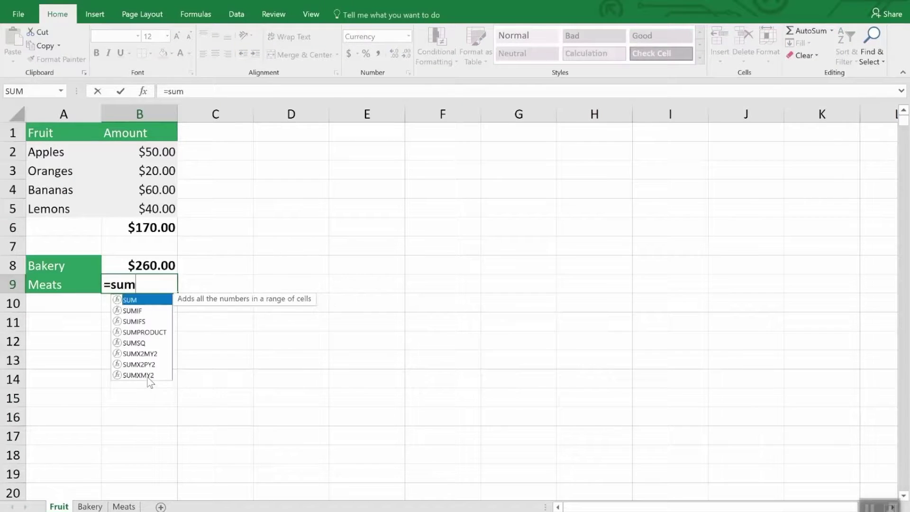
{"action": "type", "text": "("}
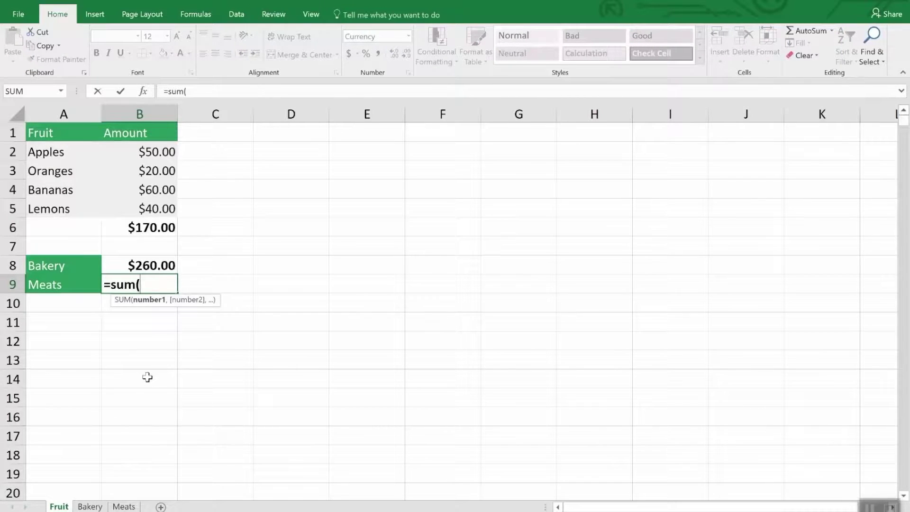
{"action": "left_click", "coordinate": [133, 506]}
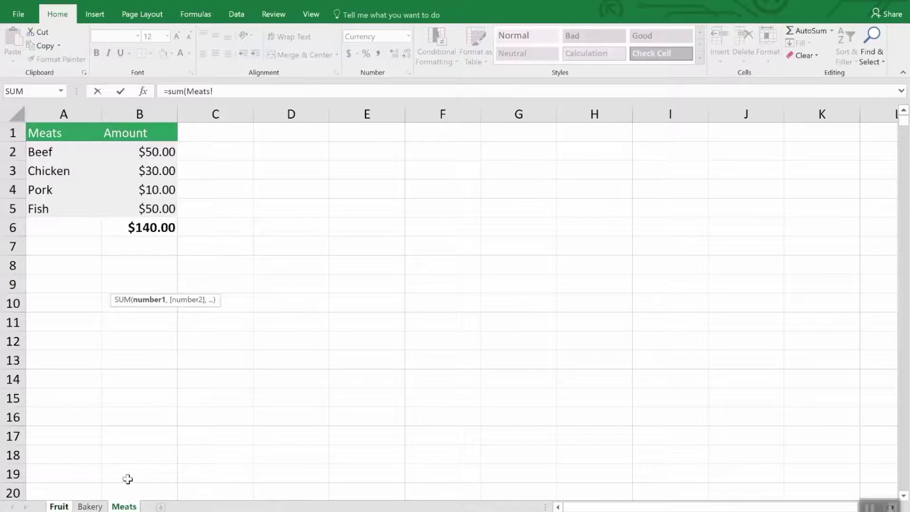
{"action": "left_click", "coordinate": [164, 171]}
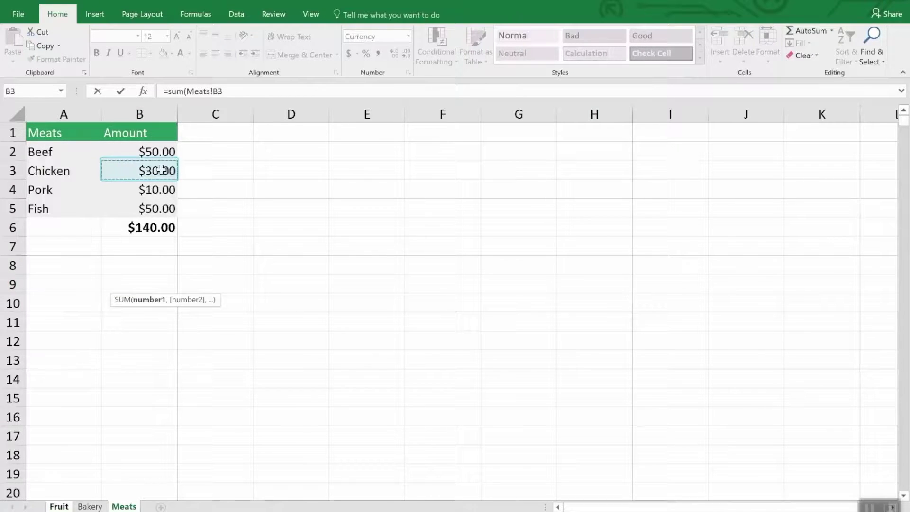
{"action": "type", "text": ","}
{"action": "left_click", "coordinate": [163, 208]}
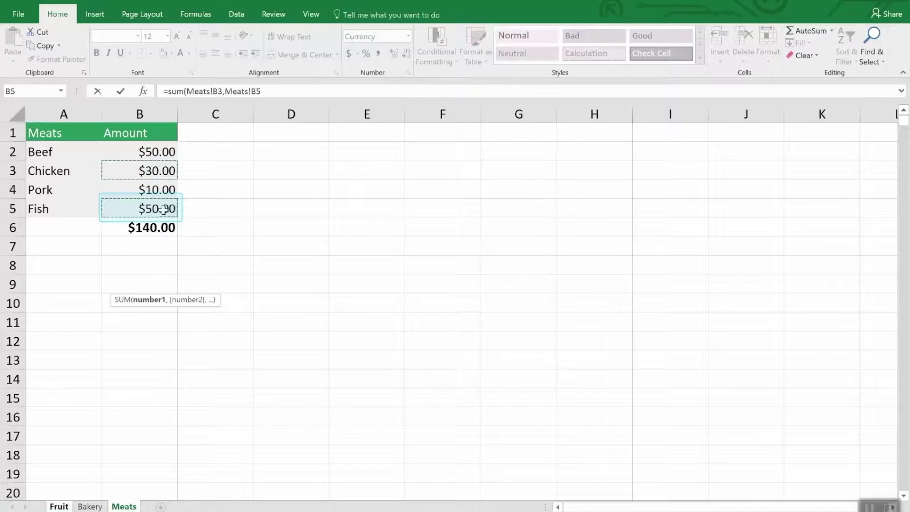
{"action": "key", "text": "Return"}
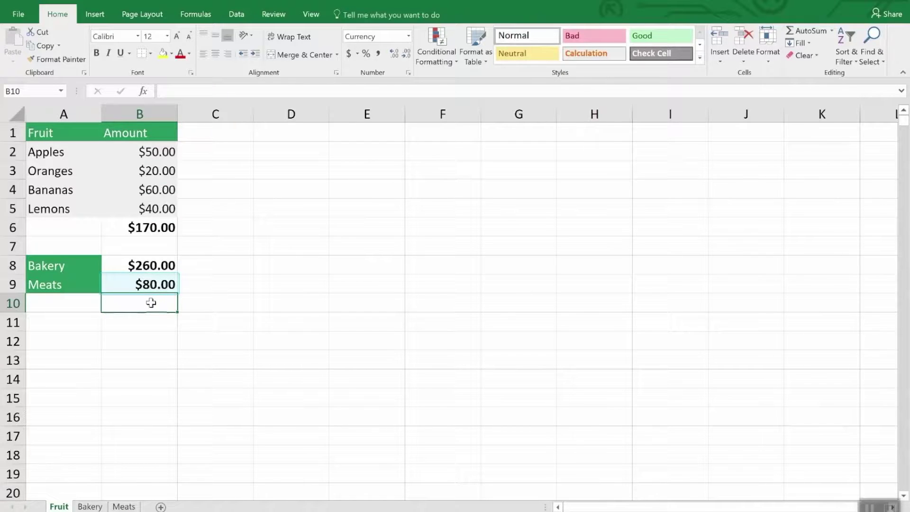
Examine the sheet reference in the B8 formula and compare it with the Bakery and Meats sheets.
{"action": "left_click", "coordinate": [153, 267]}
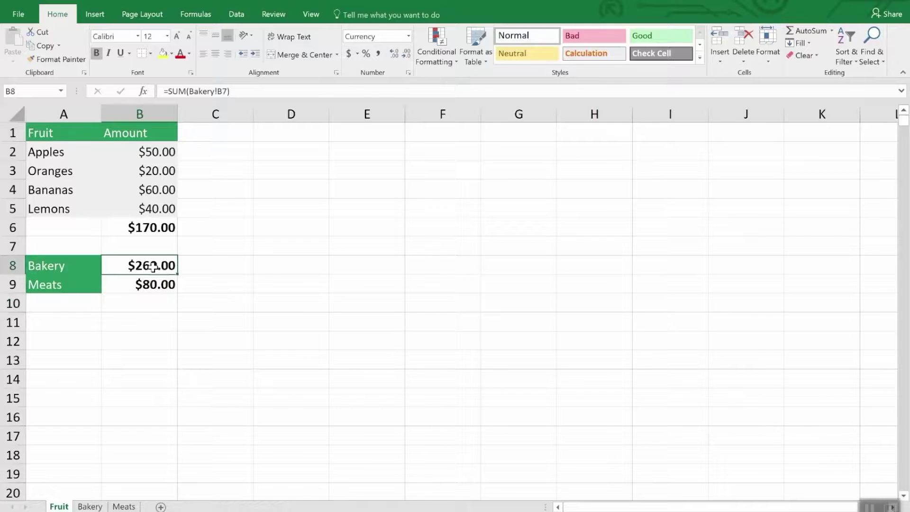
{"action": "left_click", "coordinate": [250, 91]}
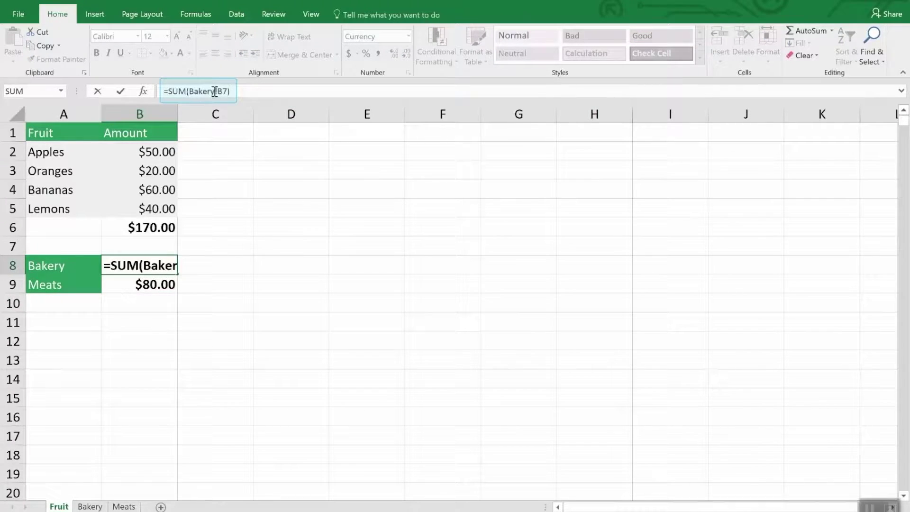
{"action": "left_click_drag", "start_coordinate": [216, 91], "coordinate": [190, 90]}
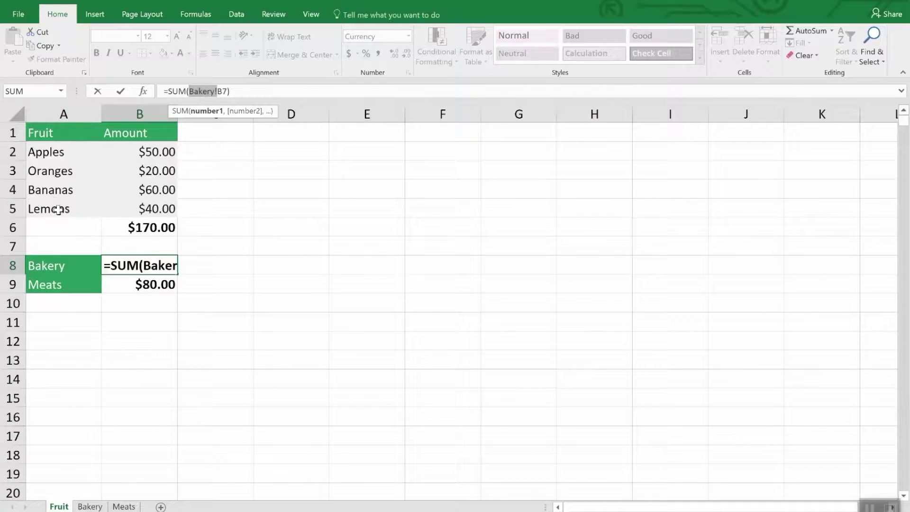
{"action": "left_click", "coordinate": [87, 506]}
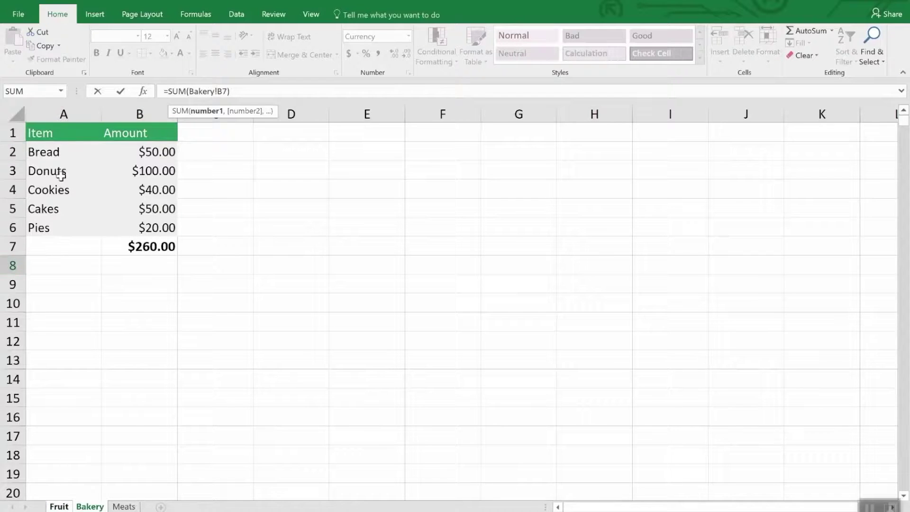
{"action": "left_click", "coordinate": [125, 506]}
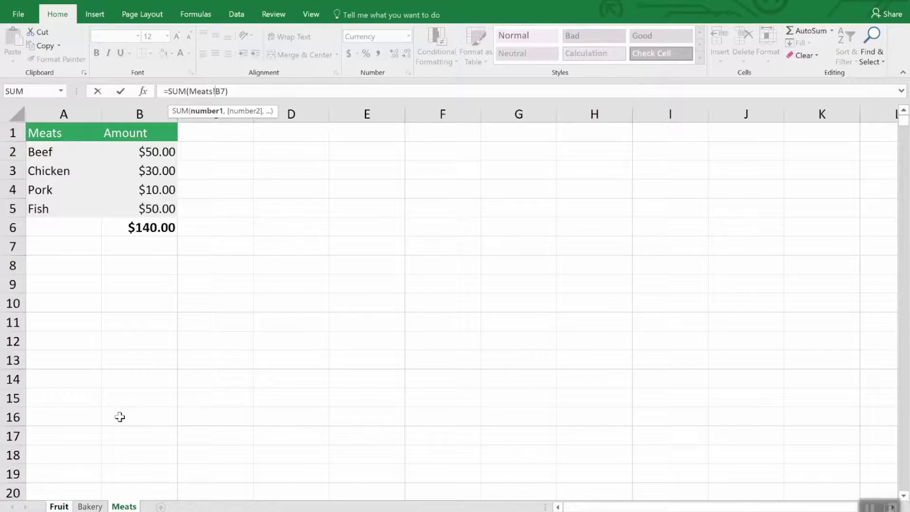
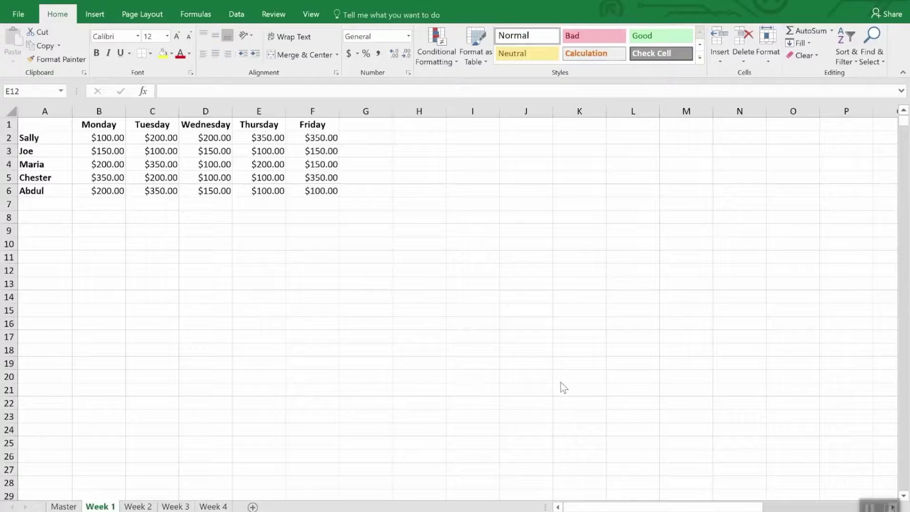
Review the daily amounts on the Week 2, Week 3 and Week 4 sheets.
{"action": "left_click", "coordinate": [139, 506]}
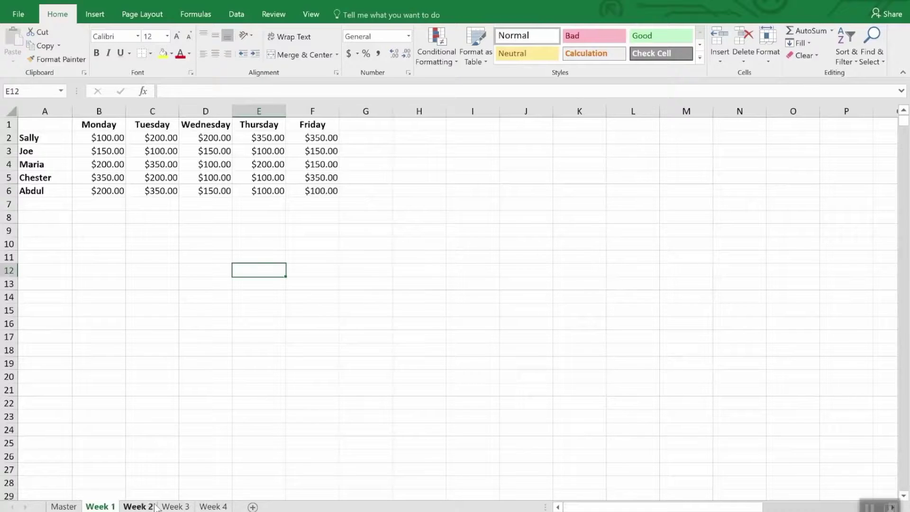
{"action": "left_click", "coordinate": [176, 506]}
{"action": "left_click", "coordinate": [212, 506]}
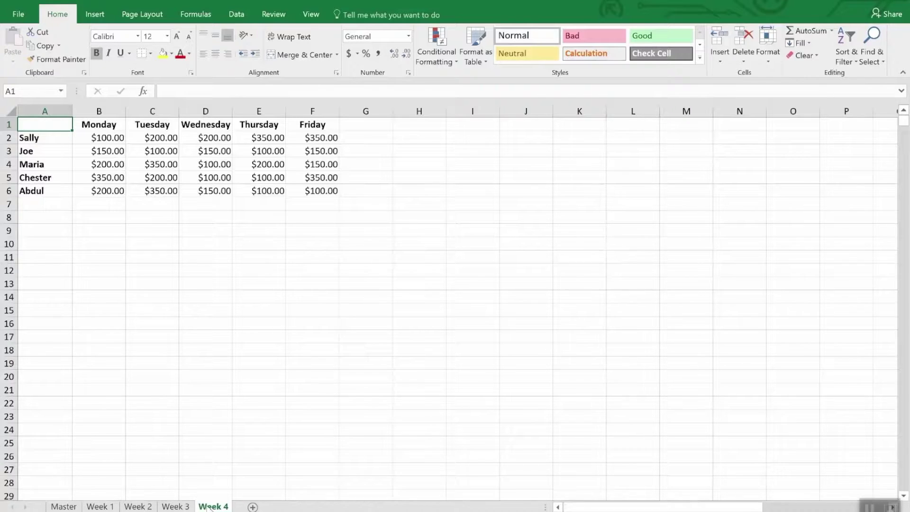
Start a Consolidate at cell A1 of the Master sheet, review the available functions and keep Sum.
{"action": "left_click", "coordinate": [61, 506]}
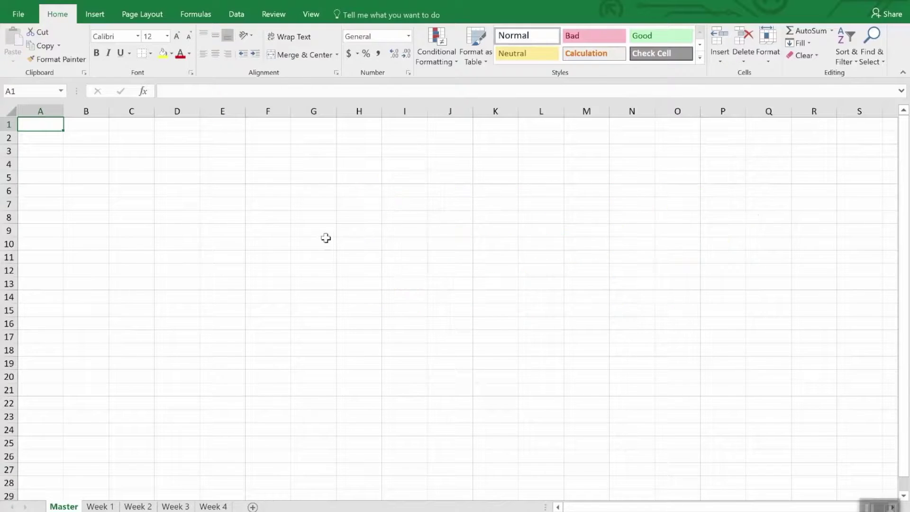
{"action": "left_click", "coordinate": [237, 14]}
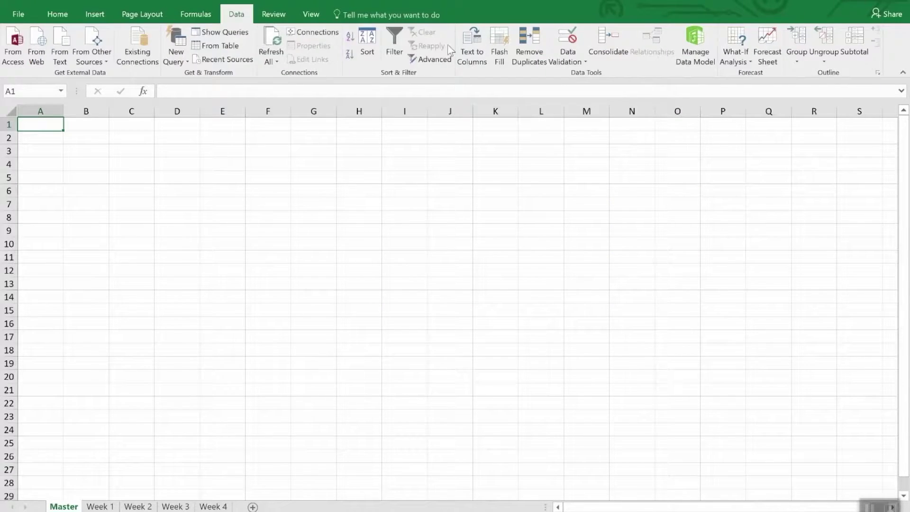
{"action": "left_click", "coordinate": [607, 40]}
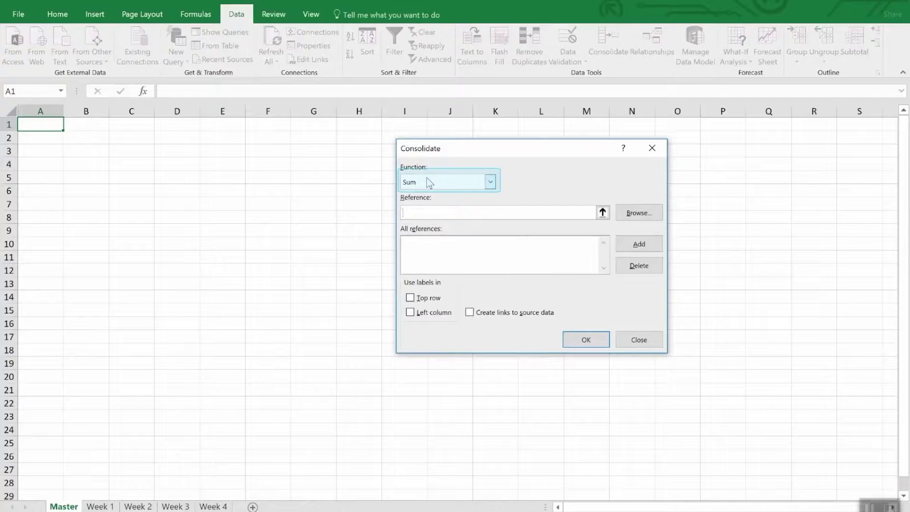
{"action": "left_click", "coordinate": [491, 182]}
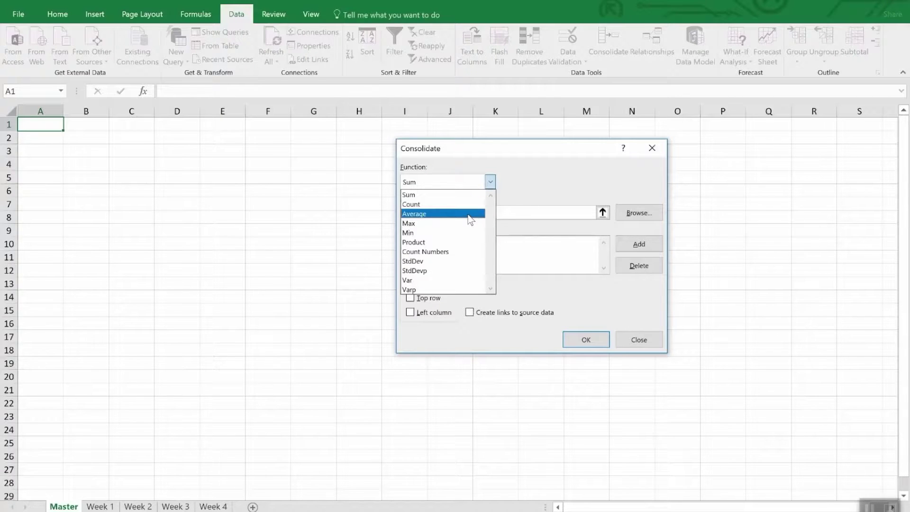
{"action": "left_click", "coordinate": [545, 179]}
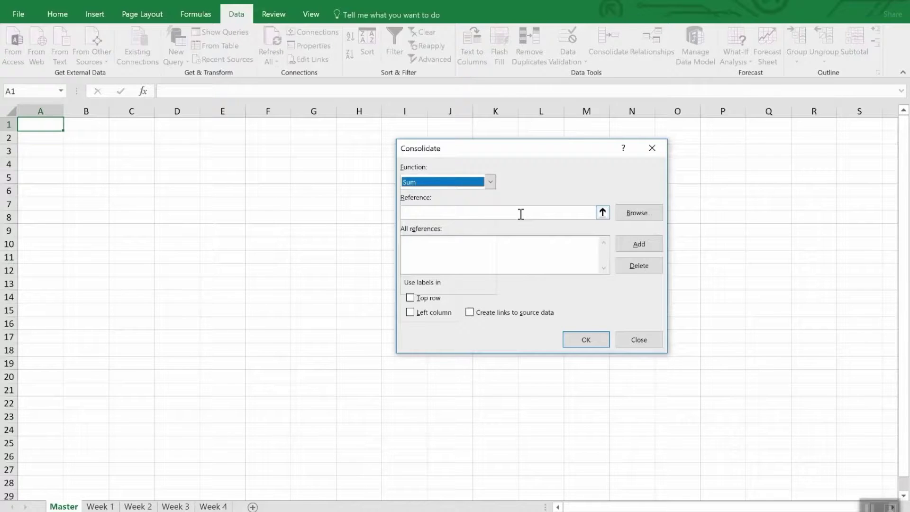
Add the range A1:F6 on the Week 1 sheet as the first reference of the consolidation.
{"action": "left_click", "coordinate": [602, 212]}
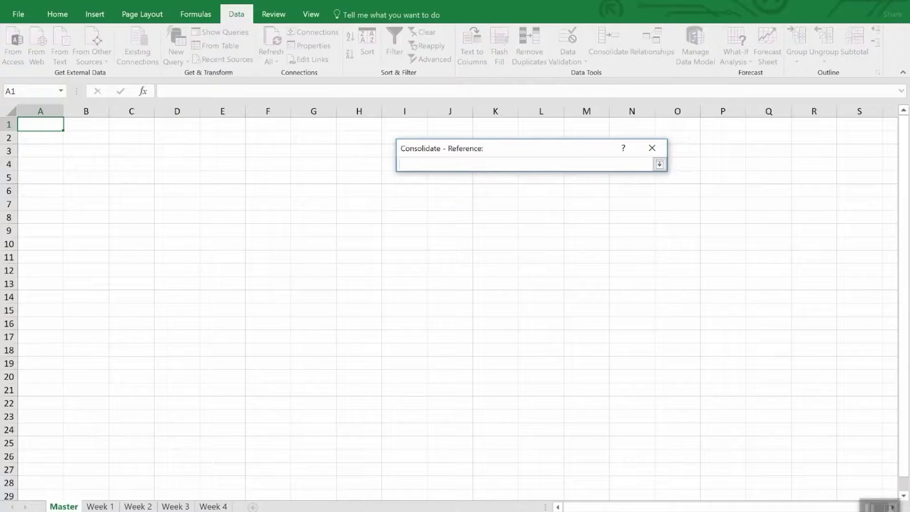
{"action": "left_click", "coordinate": [100, 506]}
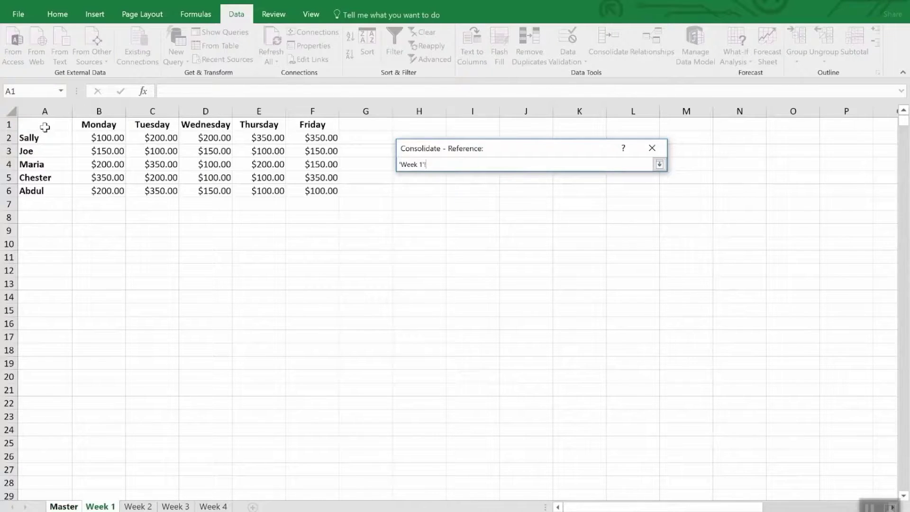
{"action": "left_click_drag", "start_coordinate": [45, 127], "coordinate": [323, 191]}
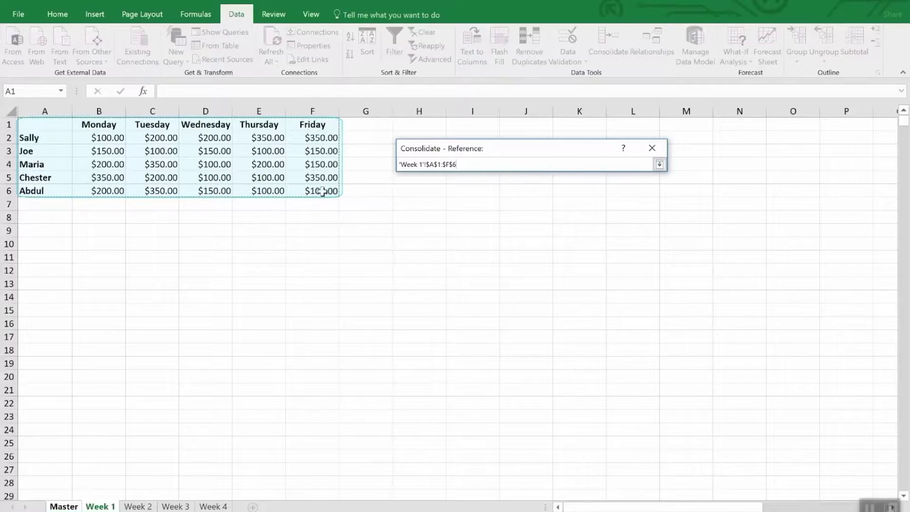
{"action": "left_click", "coordinate": [659, 165]}
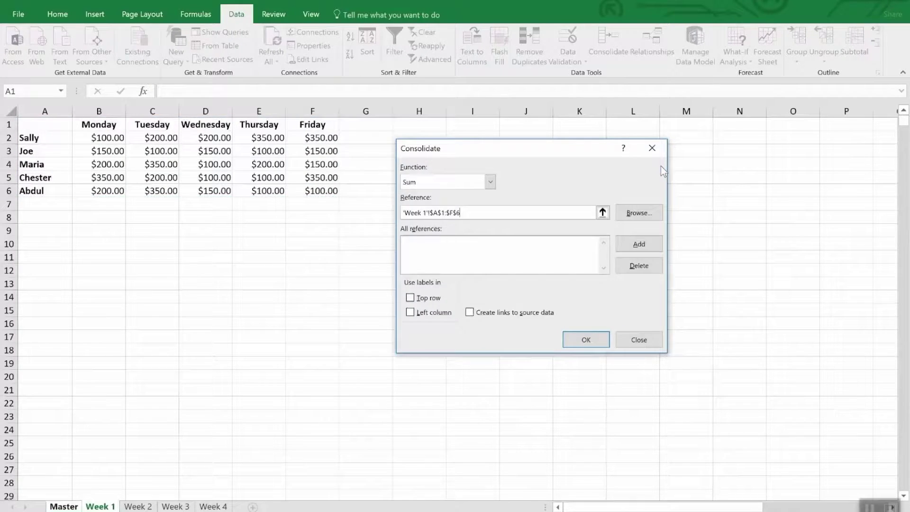
{"action": "left_click", "coordinate": [633, 244]}
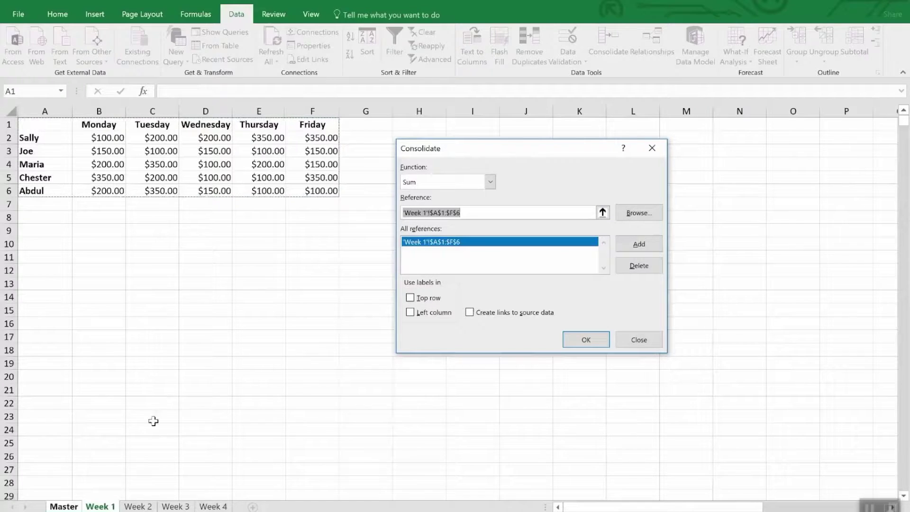
Add the same range A1:F6 on the Week 2, Week 3 and Week 4 sheets to the consolidation references.
{"action": "left_click", "coordinate": [138, 506]}
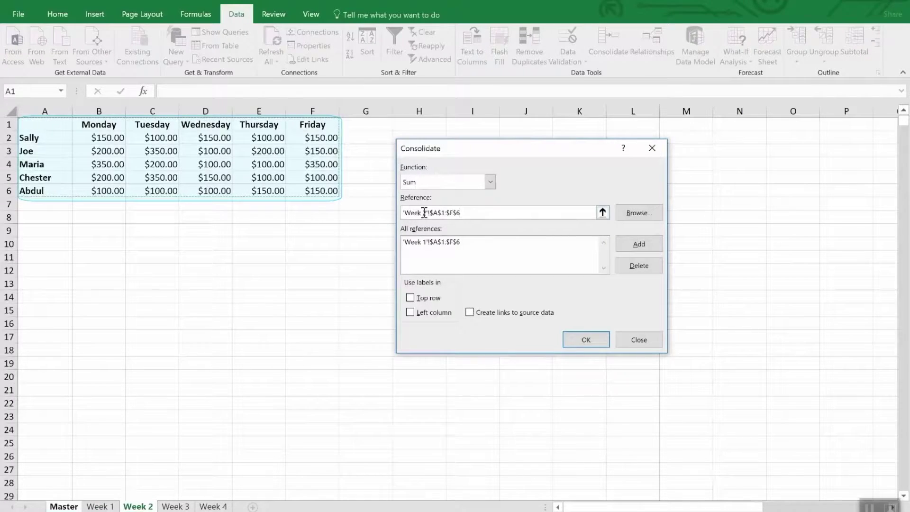
{"action": "left_click", "coordinate": [632, 244]}
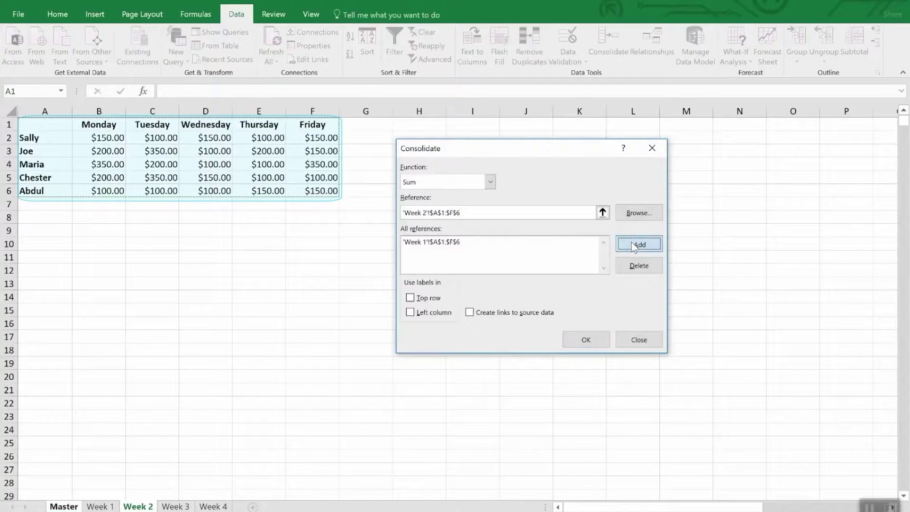
{"action": "left_click", "coordinate": [174, 506]}
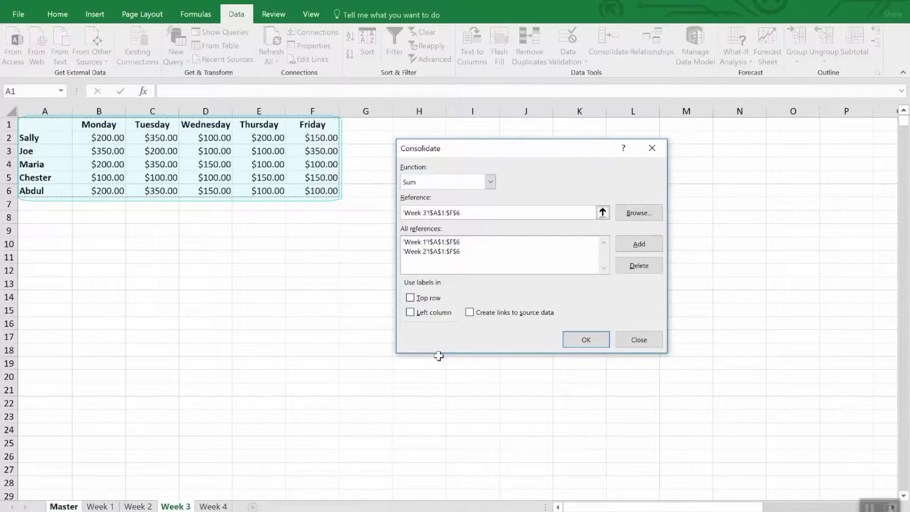
{"action": "left_click", "coordinate": [638, 244]}
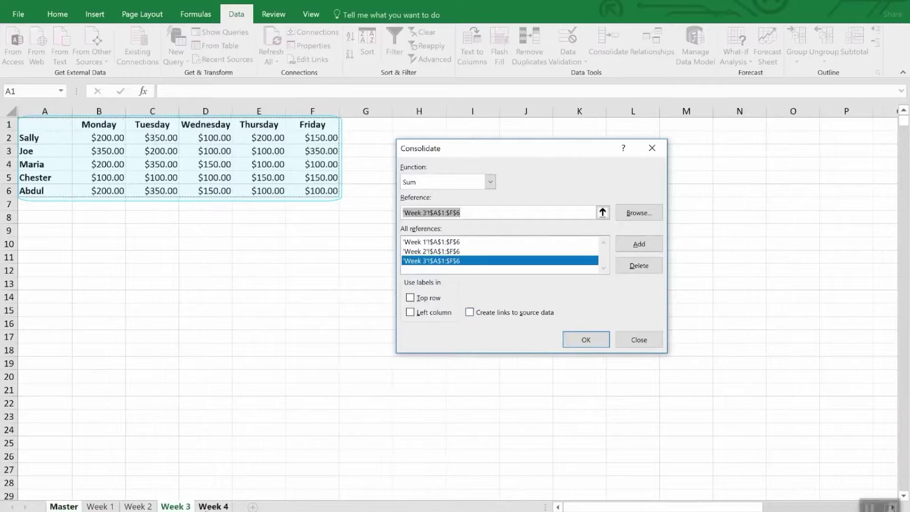
{"action": "left_click", "coordinate": [213, 506]}
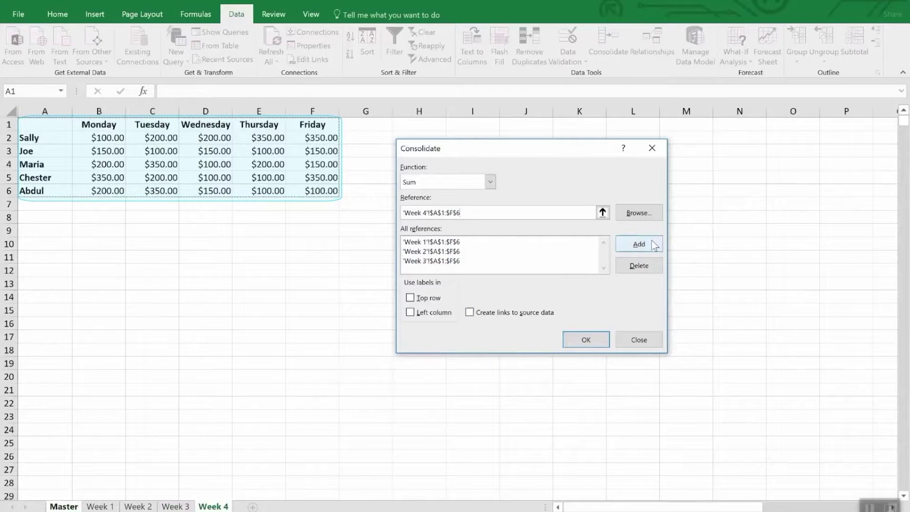
{"action": "left_click", "coordinate": [639, 244]}
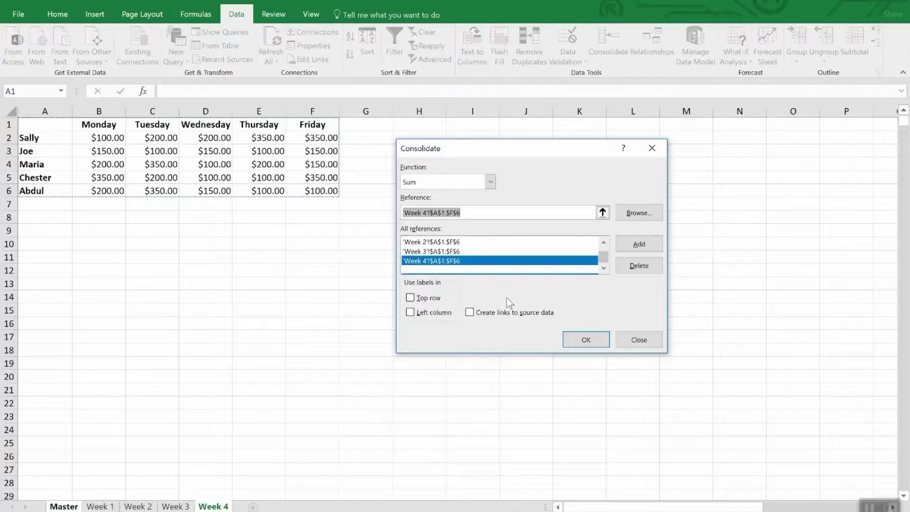
Use labels from the top row and left column, create links to source data, and run the consolidation.
{"action": "left_click", "coordinate": [437, 301]}
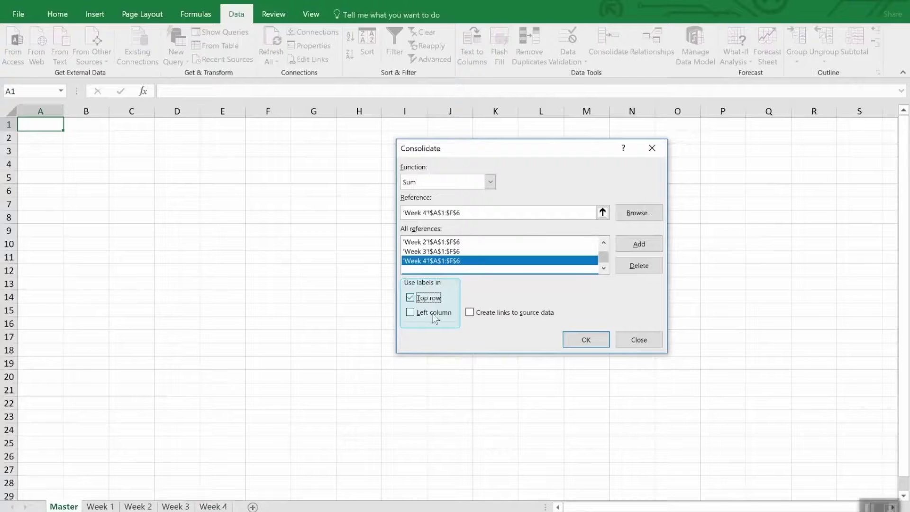
{"action": "left_click", "coordinate": [434, 314]}
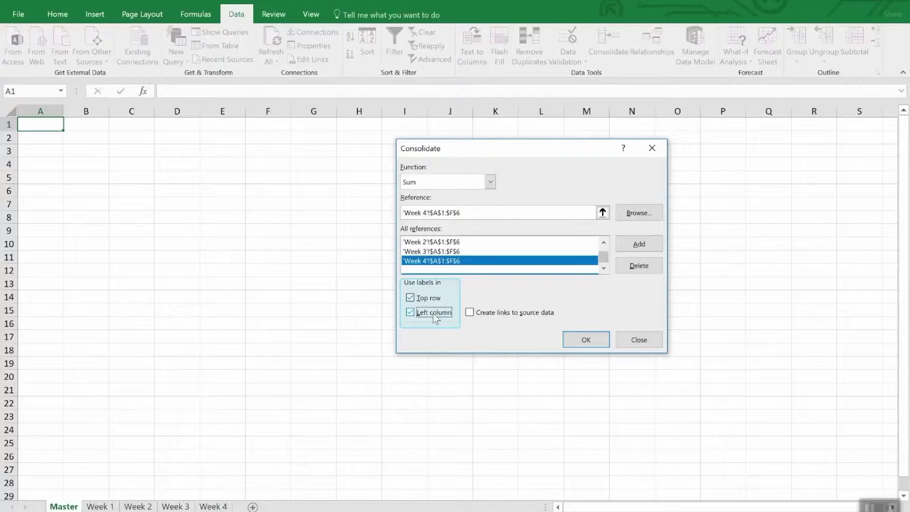
{"action": "left_click", "coordinate": [512, 318]}
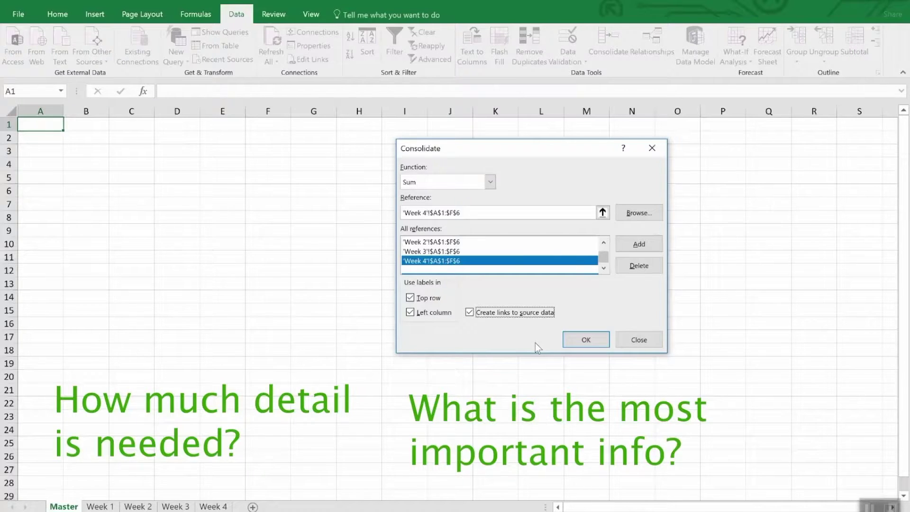
{"action": "left_click", "coordinate": [576, 341]}
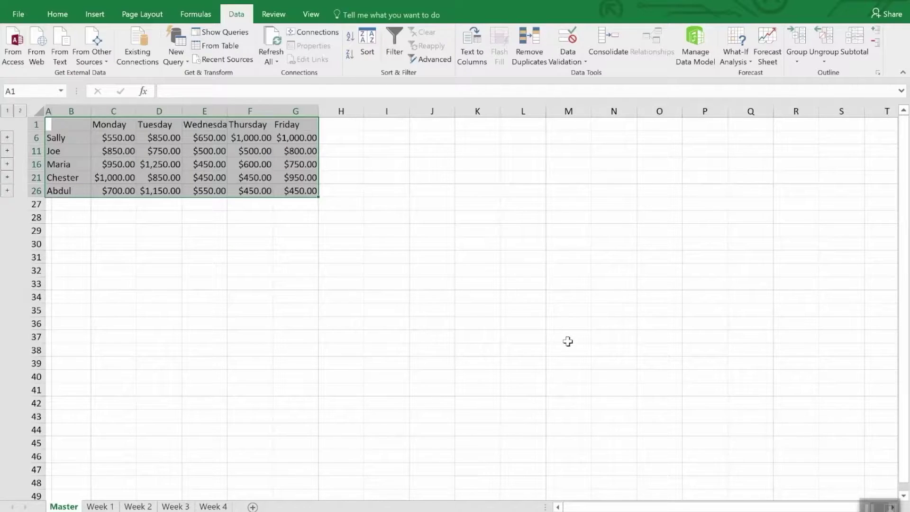
{"action": "left_click", "coordinate": [567, 341]}
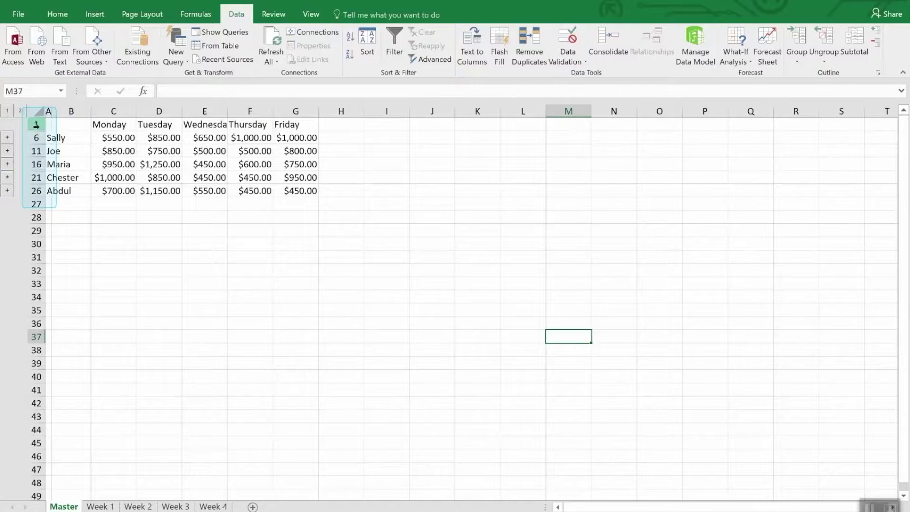
Unhide the detail rows between rows 1 and 26 of the Master sheet and undo the unhiding.
{"action": "left_click_drag", "start_coordinate": [36, 124], "coordinate": [37, 190]}
{"action": "right_click", "coordinate": [33, 191]}
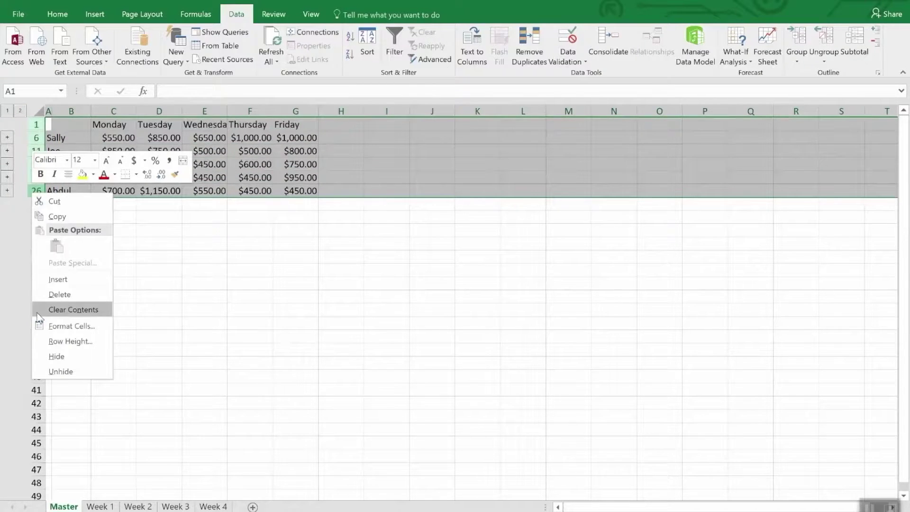
{"action": "left_click", "coordinate": [53, 371]}
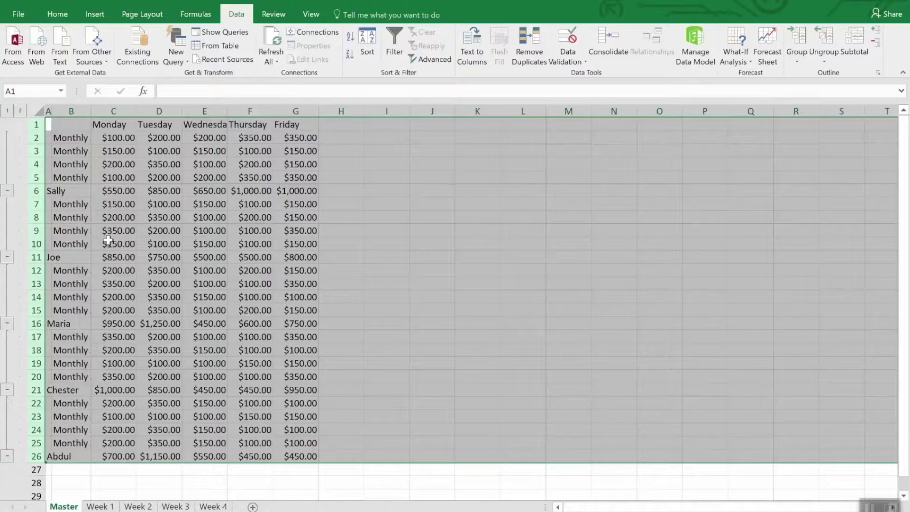
{"action": "left_click", "coordinate": [204, 481]}
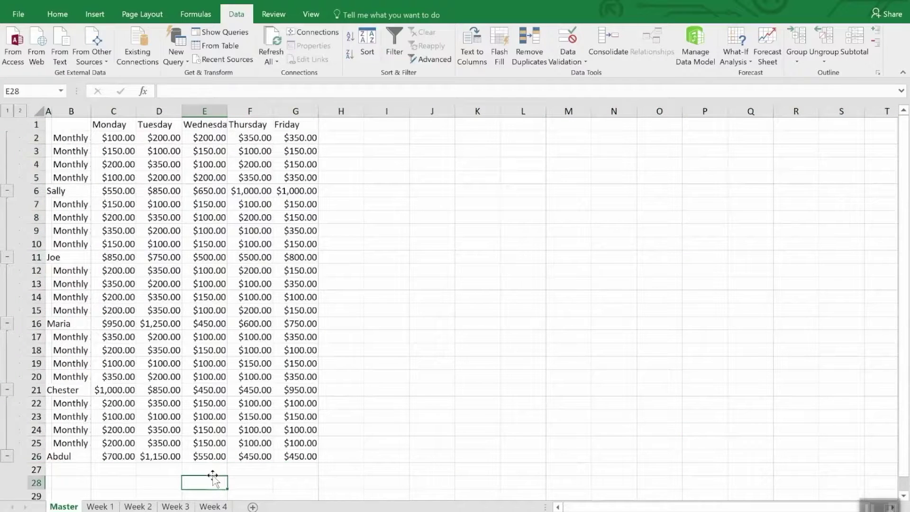
{"action": "key", "text": "ctrl+z"}
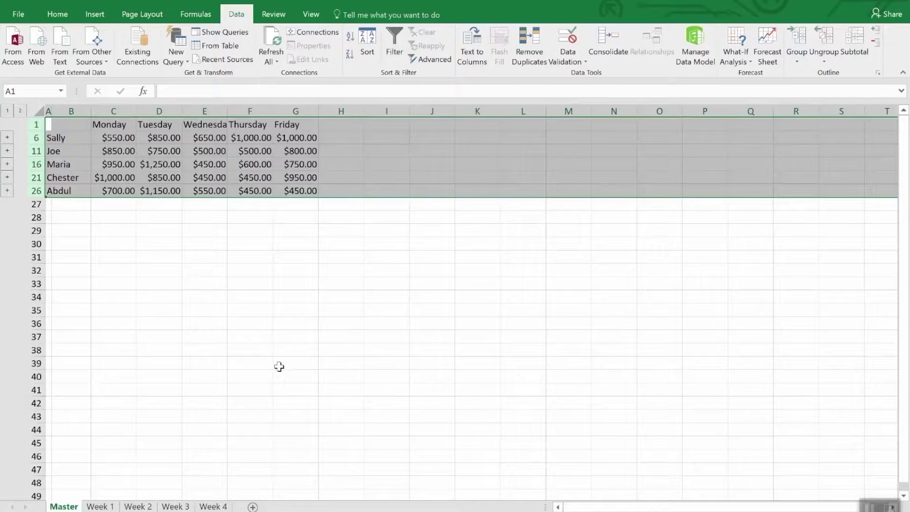
{"action": "left_click", "coordinate": [245, 250]}
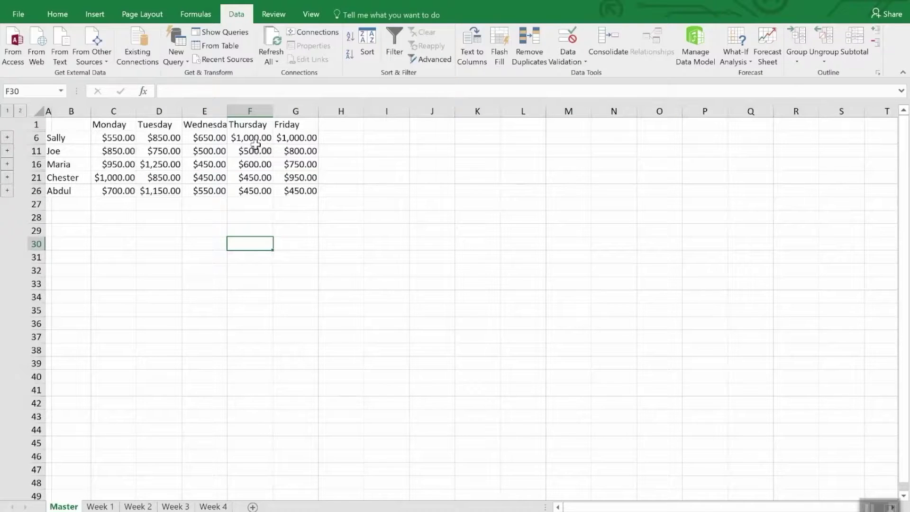
Set Thursday's amount in cell E2 of the Week 4 sheet to 3500 and check the linked total in Master cell F6.
{"action": "left_click", "coordinate": [265, 138]}
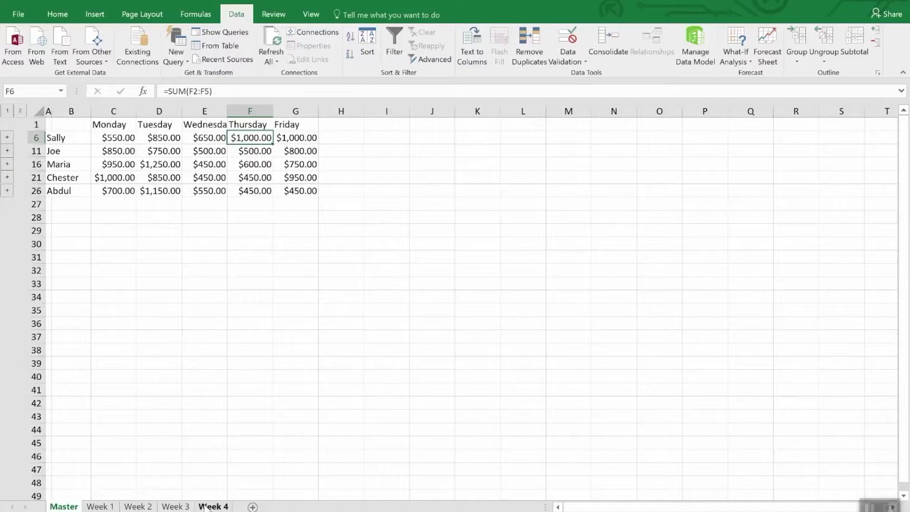
{"action": "left_click", "coordinate": [207, 506]}
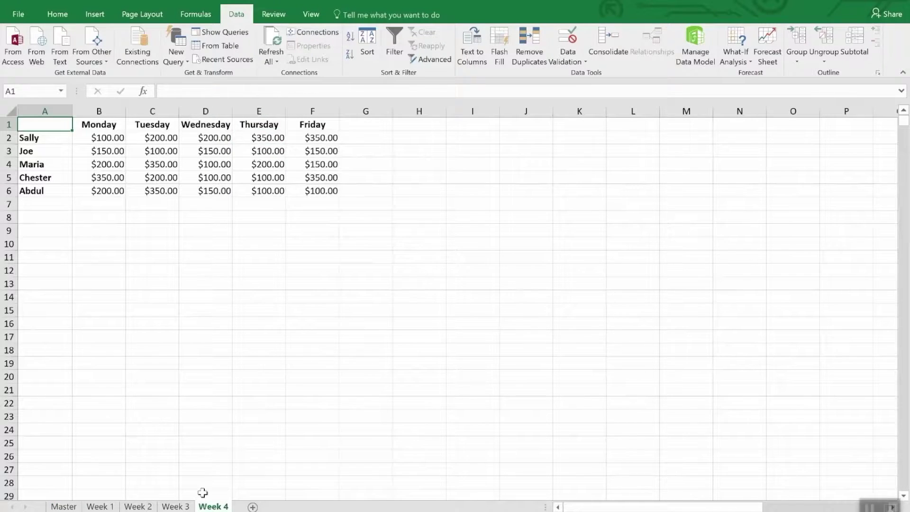
{"action": "left_click", "coordinate": [273, 137]}
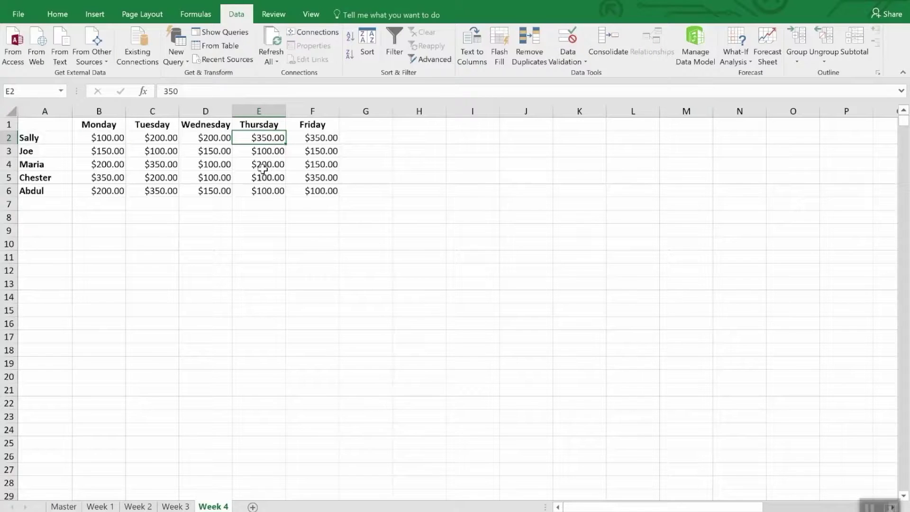
{"action": "key", "text": "F2"}
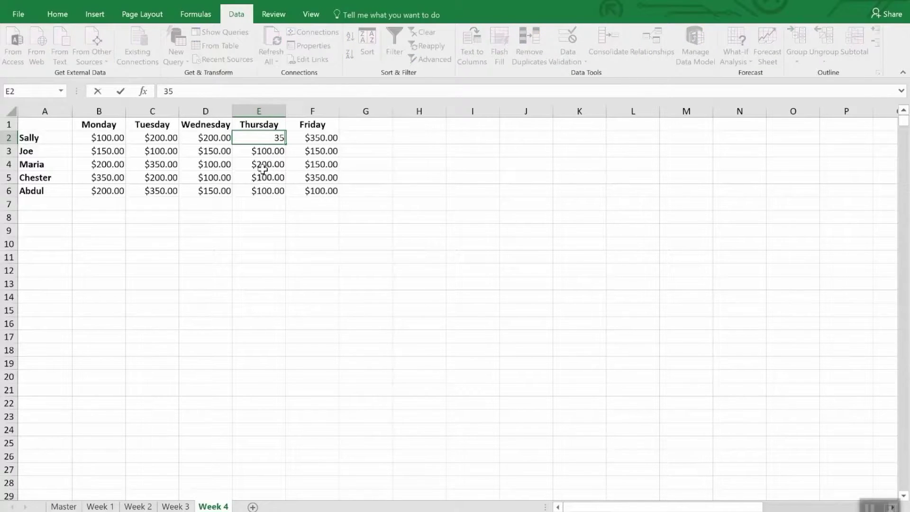
{"action": "type", "text": "00."}
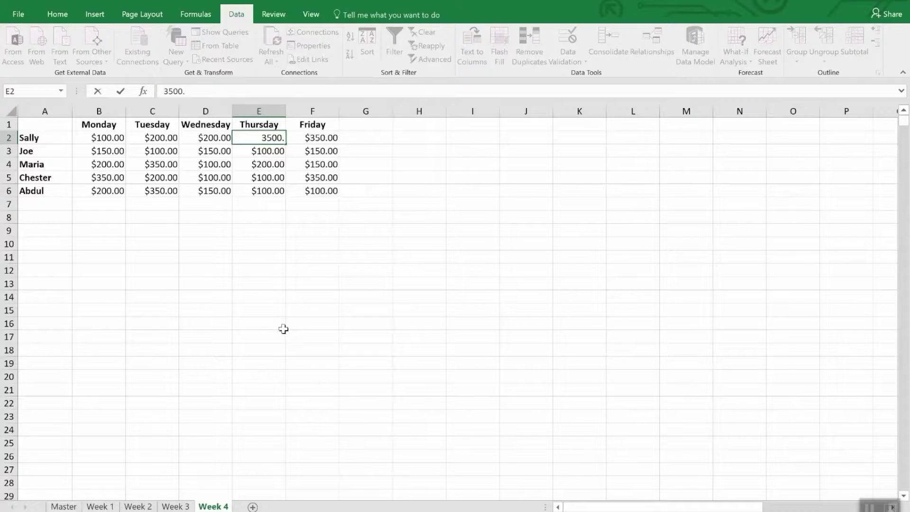
{"action": "key", "text": "Return"}
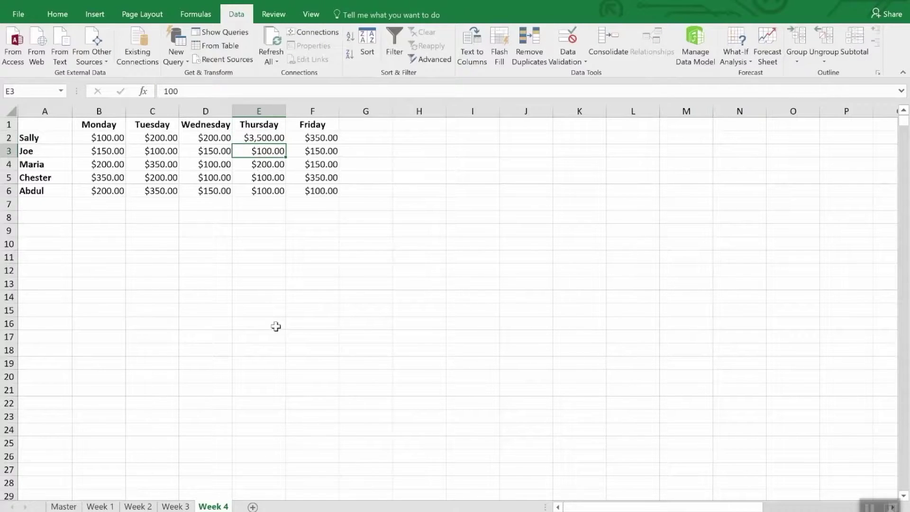
{"action": "left_click", "coordinate": [66, 506]}
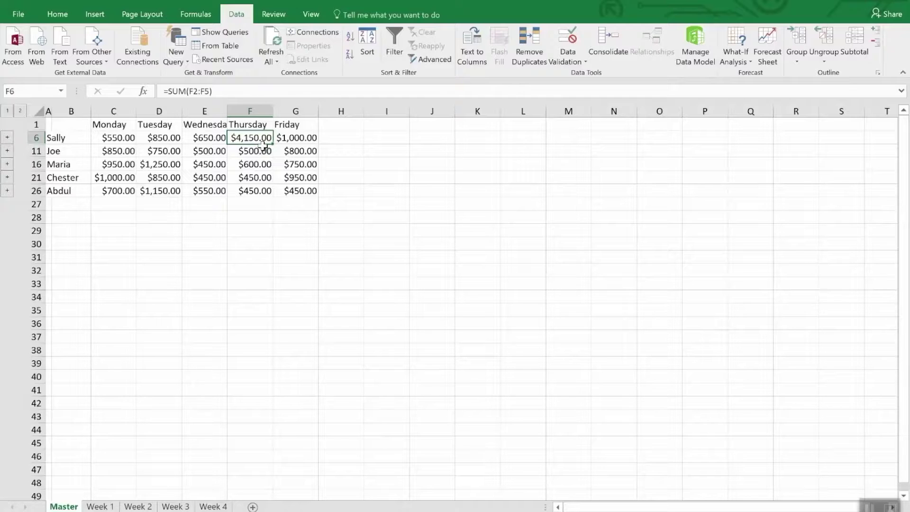
{"action": "left_click", "coordinate": [614, 40]}
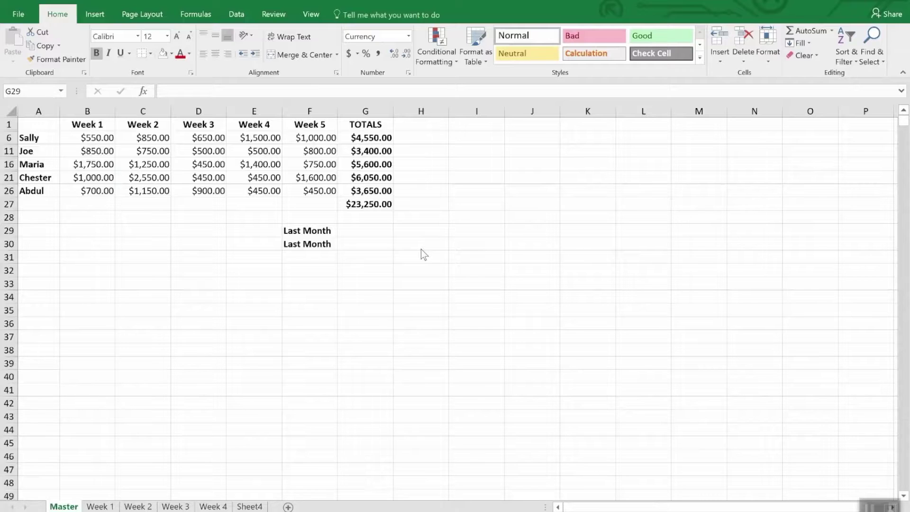
Link cell G29 of the Master sheet to grand total cell G47 on the Master sheet of the Monthly Sales workbook.
{"action": "left_click", "coordinate": [351, 229]}
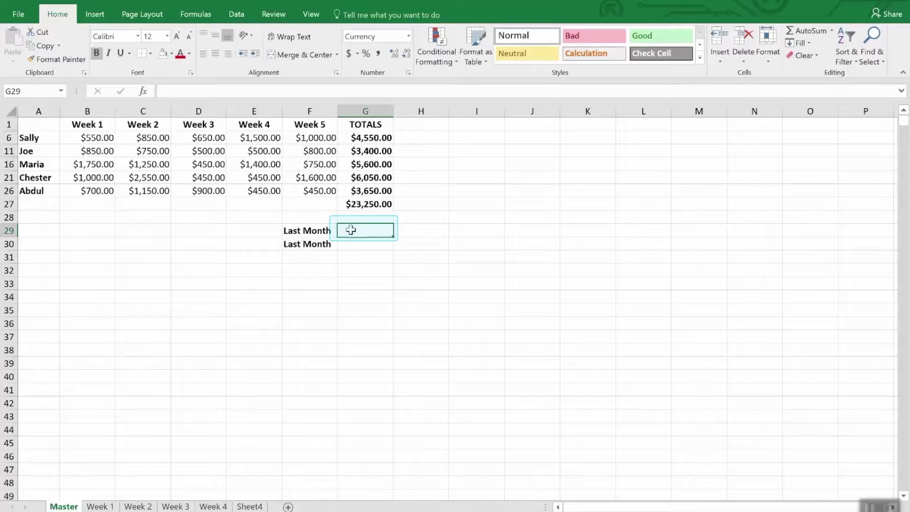
{"action": "type", "text": "="}
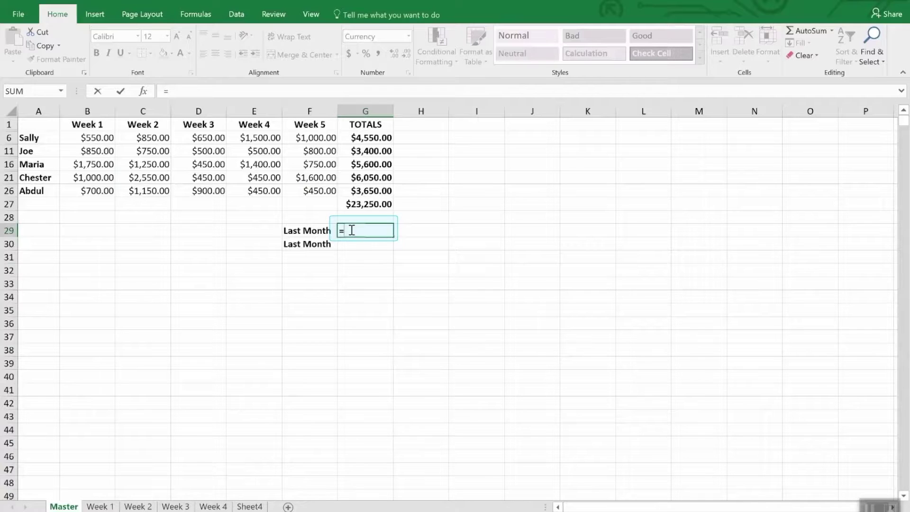
{"action": "left_click", "coordinate": [317, 19]}
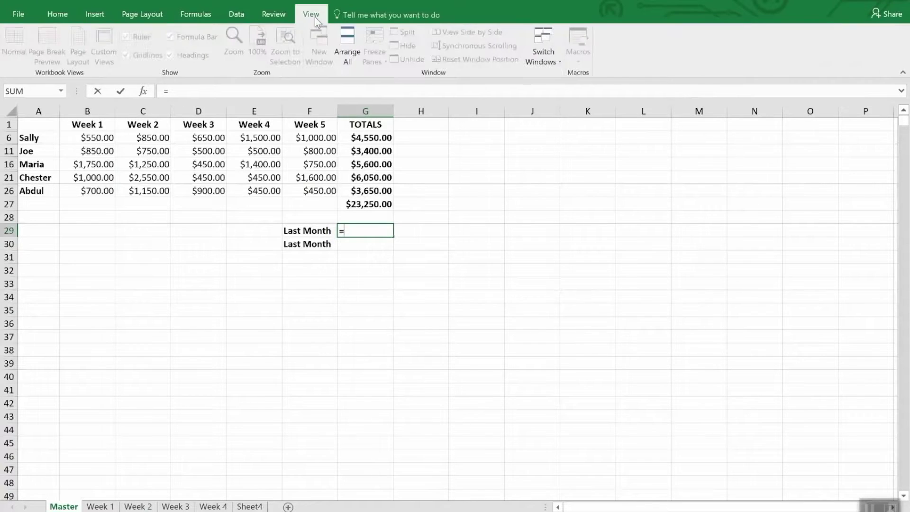
{"action": "left_click", "coordinate": [553, 53]}
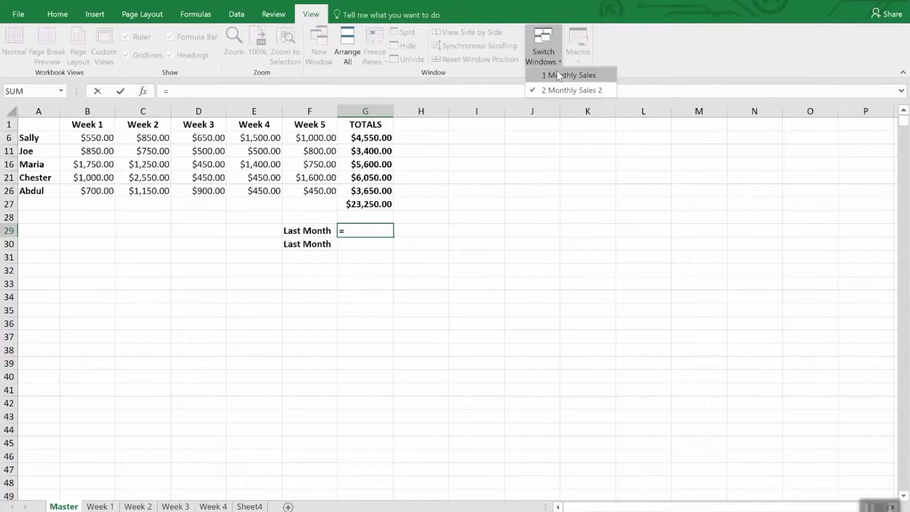
{"action": "left_click", "coordinate": [559, 75]}
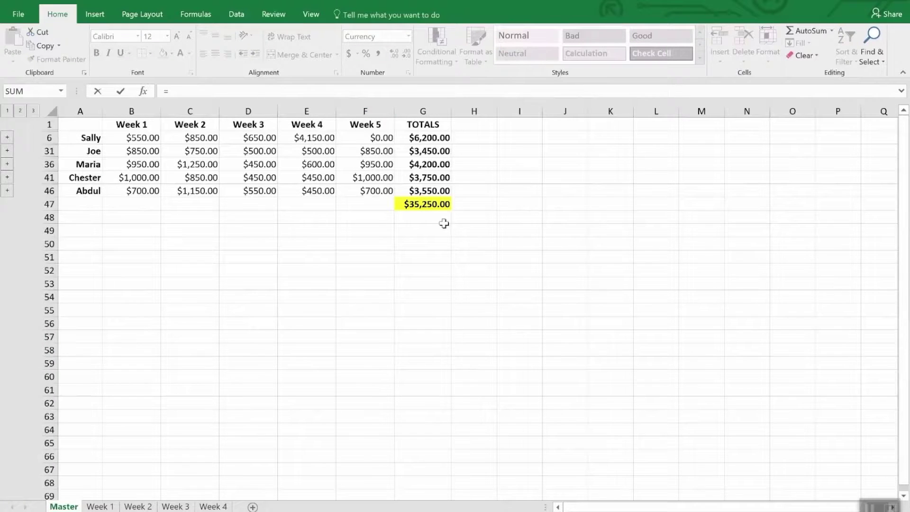
{"action": "left_click", "coordinate": [426, 205]}
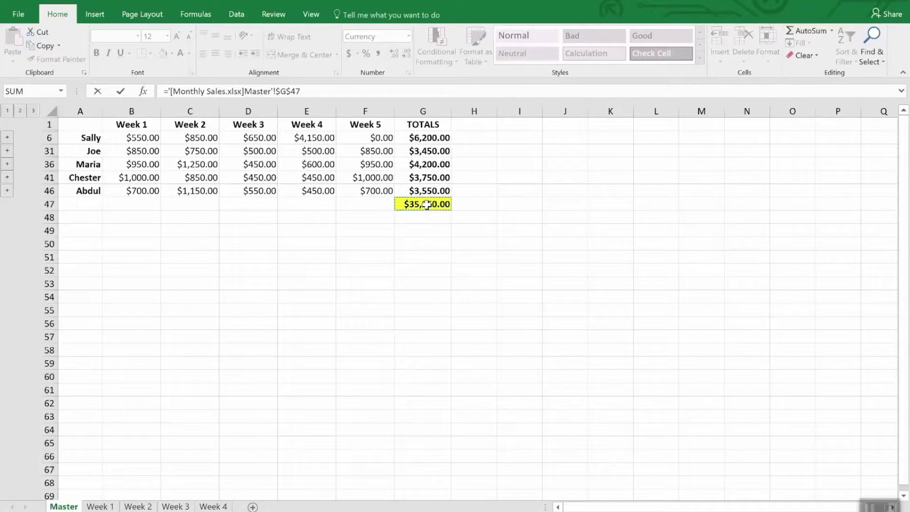
{"action": "key", "text": "Return"}
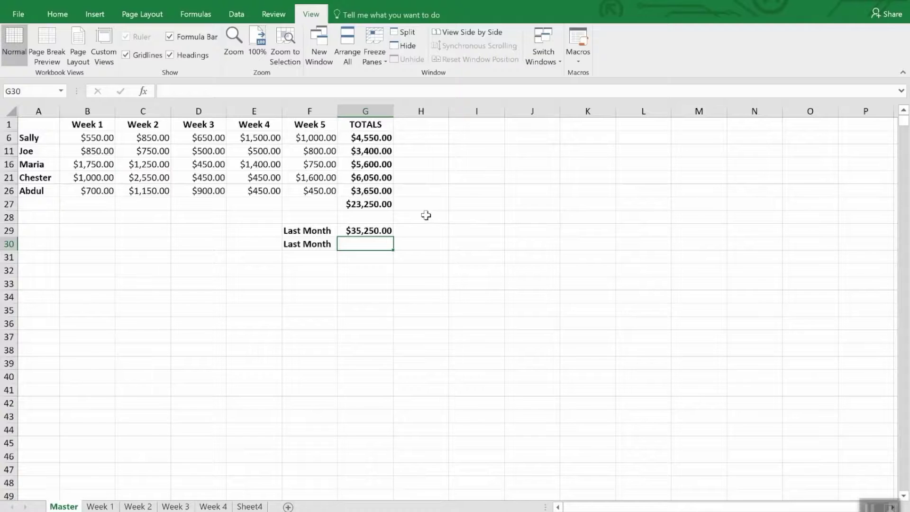
Copy grand total cell G47 from the Monthly Sales workbook and paste it as a link into cell G30 of Monthly Sales 2.
{"action": "left_click", "coordinate": [386, 231]}
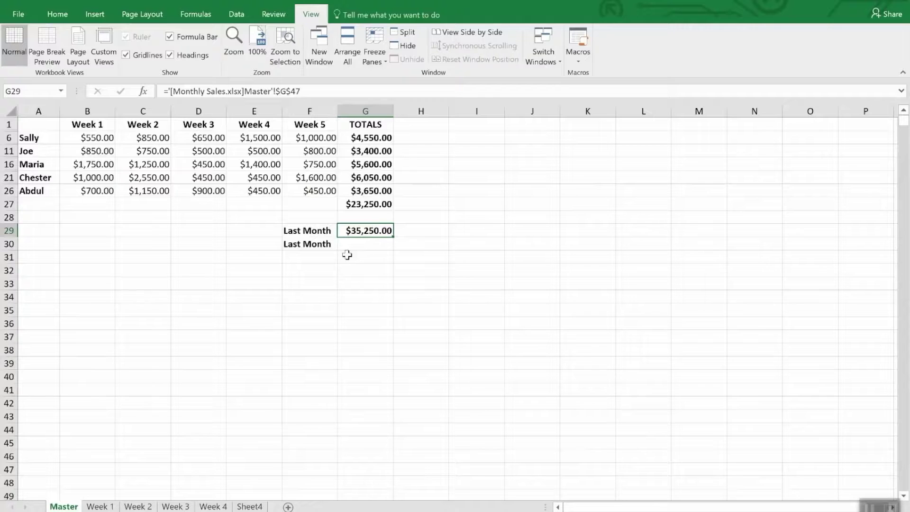
{"action": "left_click", "coordinate": [358, 246]}
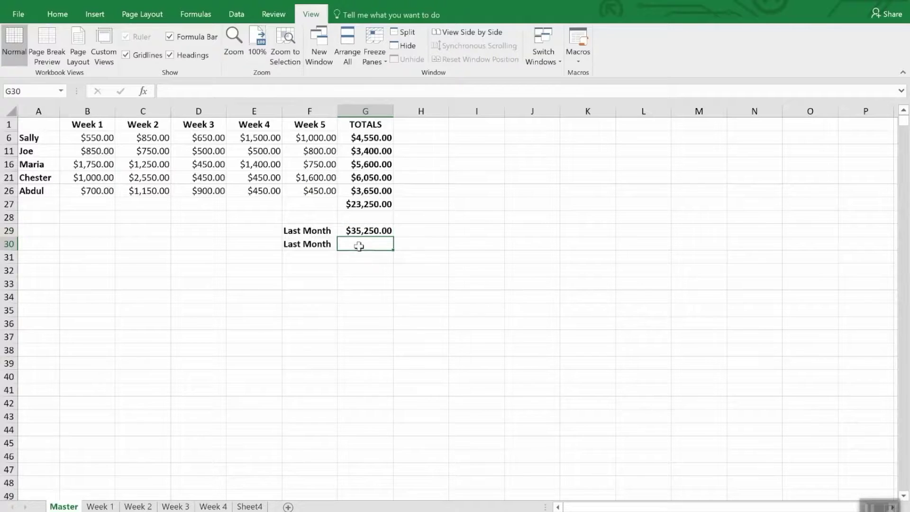
{"action": "left_click", "coordinate": [548, 45]}
{"action": "left_click", "coordinate": [559, 79]}
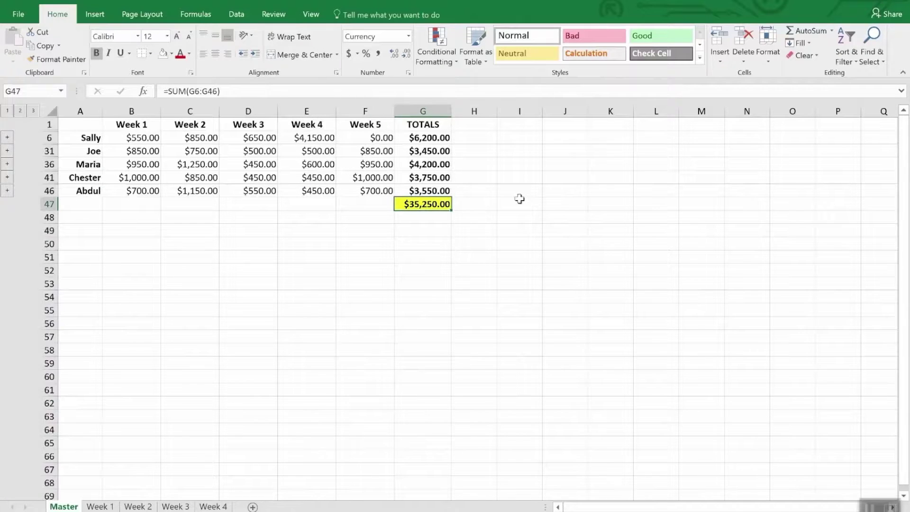
{"action": "right_click", "coordinate": [433, 205]}
{"action": "left_click", "coordinate": [462, 232]}
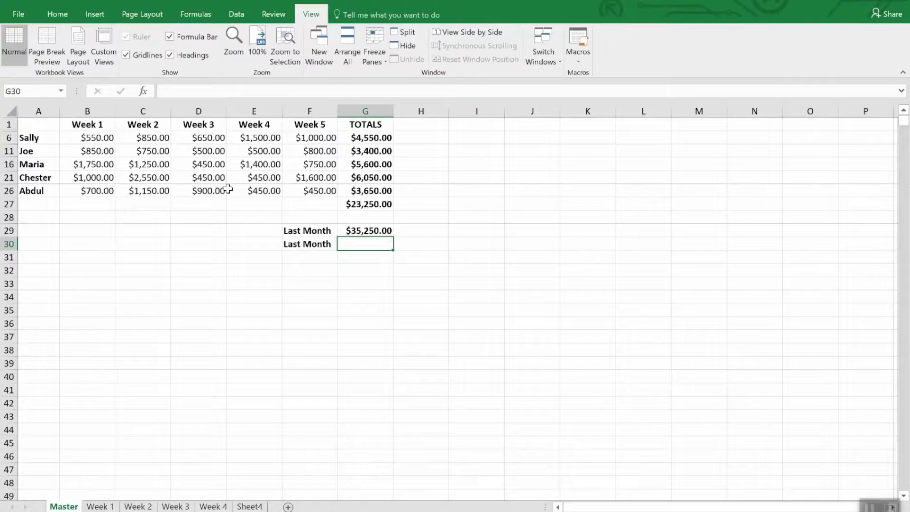
{"action": "left_click", "coordinate": [57, 15]}
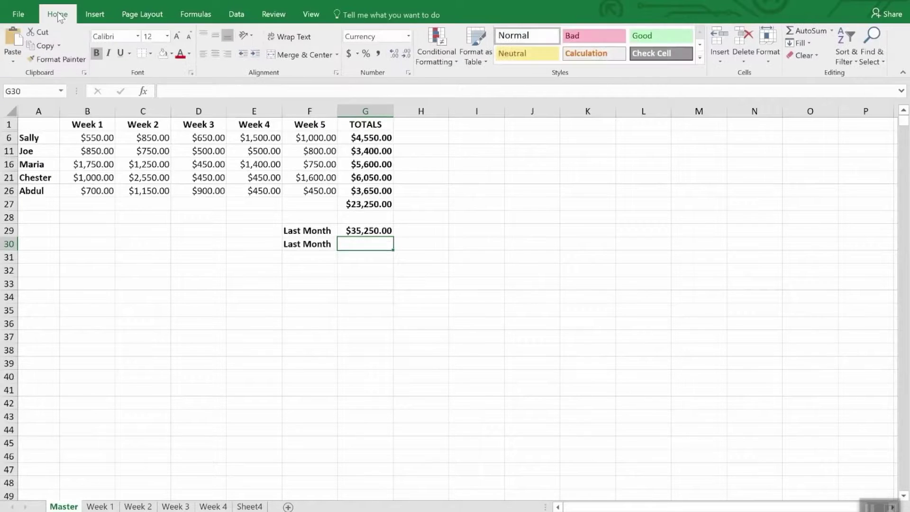
{"action": "left_click", "coordinate": [11, 62]}
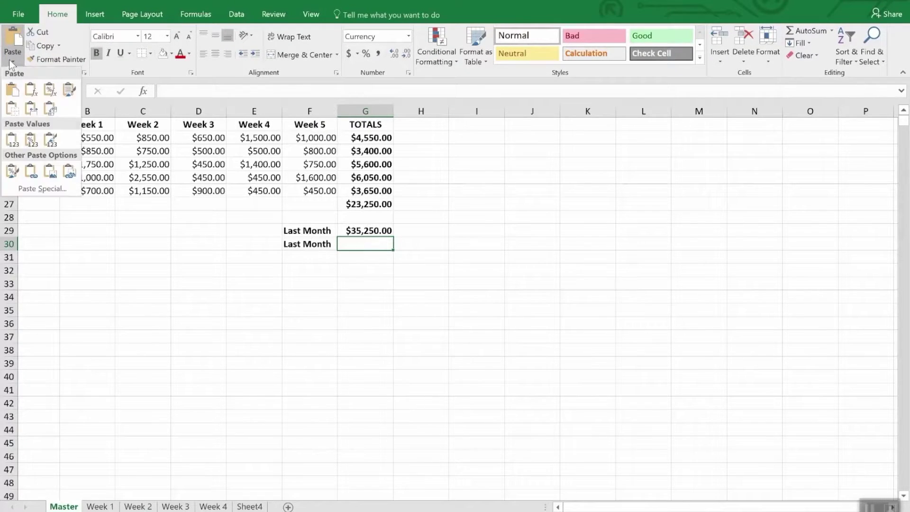
{"action": "left_click", "coordinate": [39, 188]}
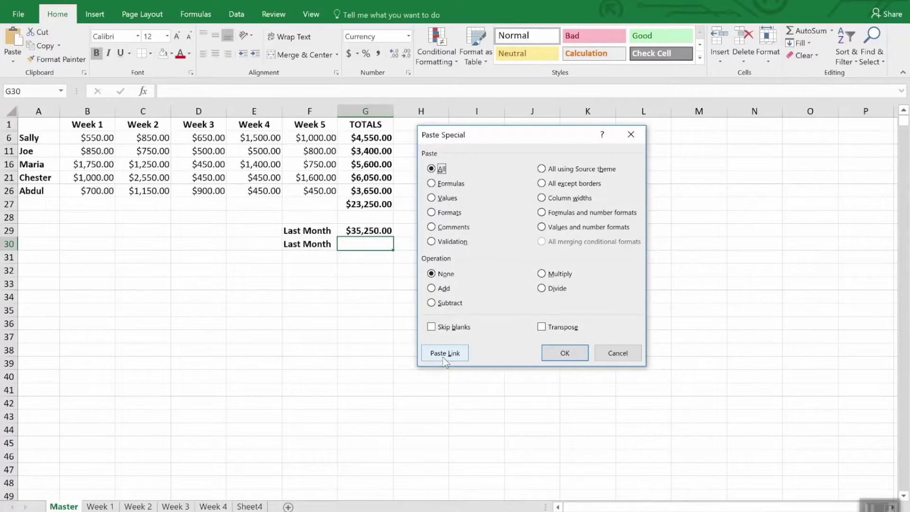
{"action": "left_click", "coordinate": [442, 356]}
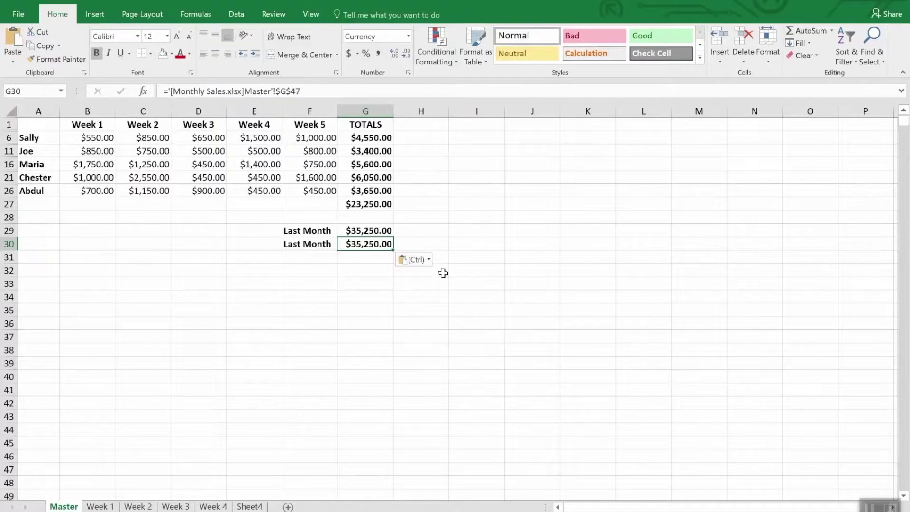
Compare the link formulas in the two Last Month cells, G29 and G30.
{"action": "left_click", "coordinate": [436, 188]}
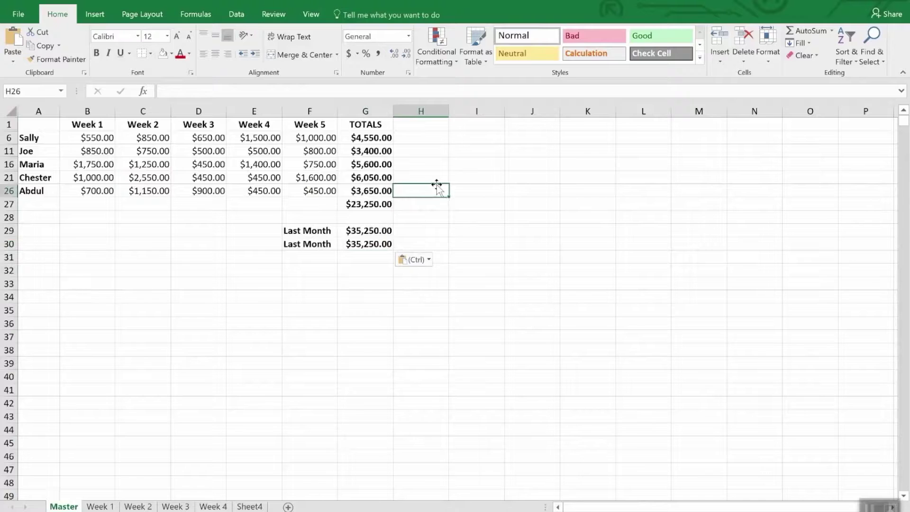
{"action": "left_click", "coordinate": [372, 243]}
{"action": "left_click", "coordinate": [372, 230]}
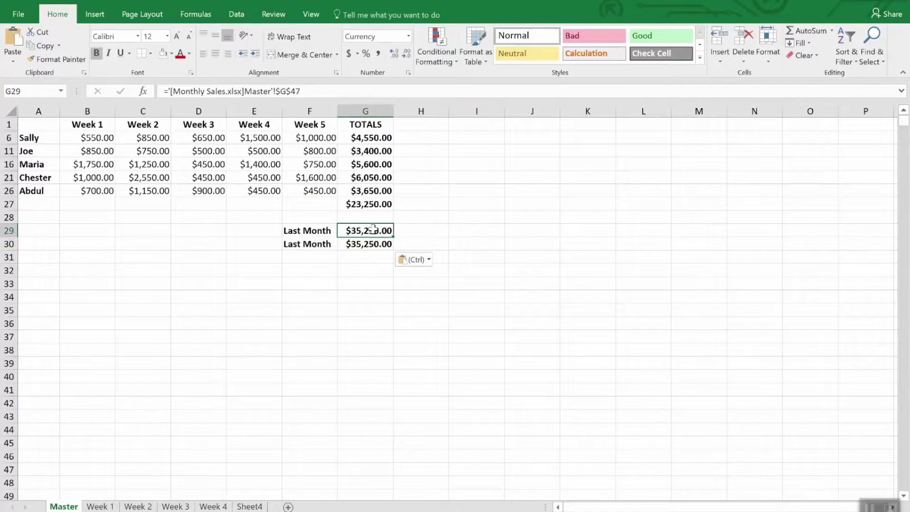
{"action": "left_click", "coordinate": [370, 245]}
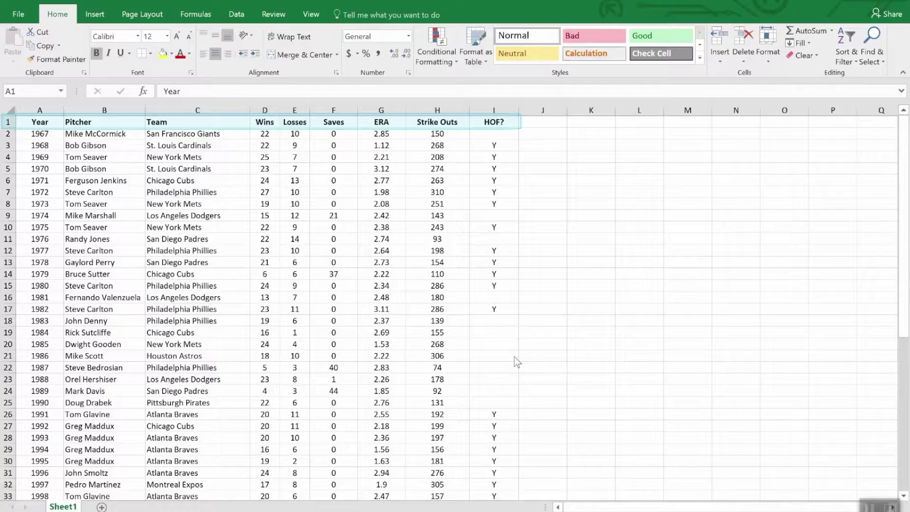
Look through the pitcher table from the header row down to its last record and back.
{"action": "scroll", "coordinate": [613, 373], "scroll_direction": "down", "scroll_amount": 12}
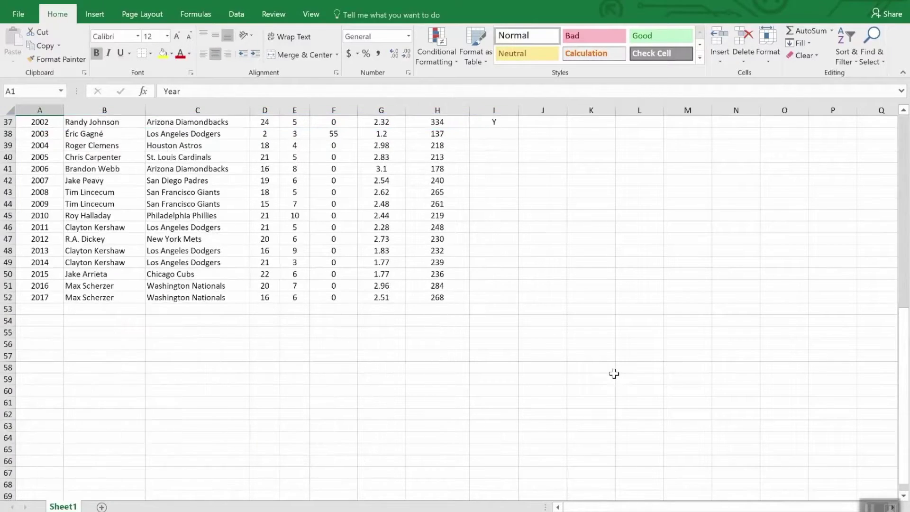
{"action": "scroll", "coordinate": [614, 374], "scroll_direction": "up", "scroll_amount": 12}
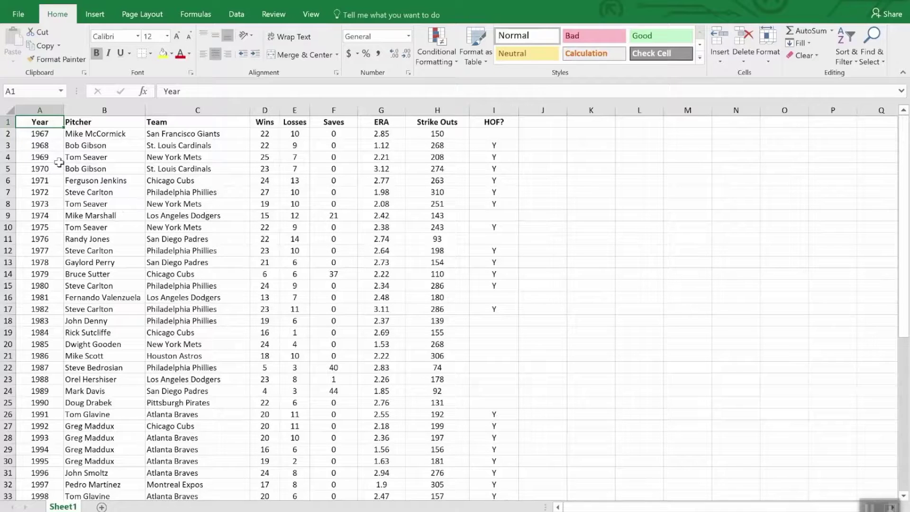
{"action": "key", "text": "ctrl+c"}
{"action": "scroll", "coordinate": [115, 303], "scroll_direction": "down", "scroll_amount": 12}
{"action": "scroll", "coordinate": [115, 330], "scroll_direction": "up", "scroll_amount": 12}
{"action": "key", "text": "Escape"}
Sort the pitcher table by the Wins column from largest to smallest and review the sorted rows.
{"action": "left_click", "coordinate": [266, 122]}
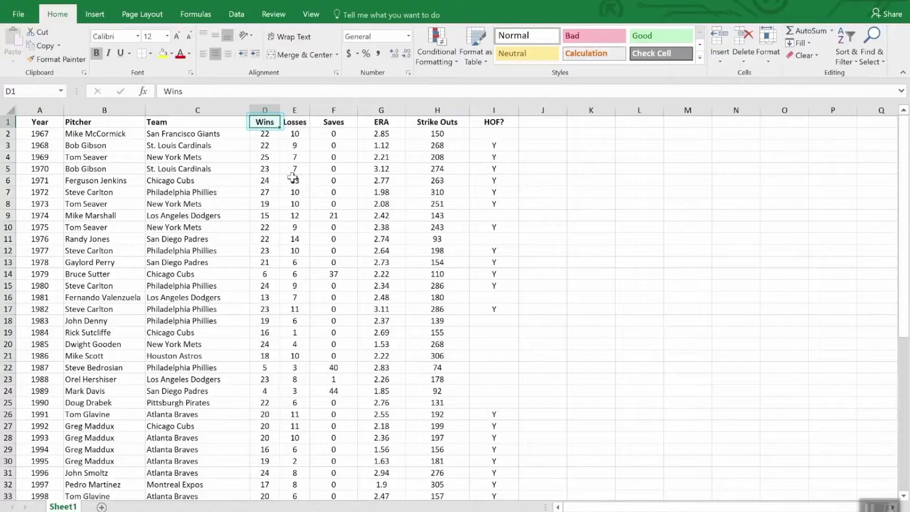
{"action": "left_click", "coordinate": [848, 37]}
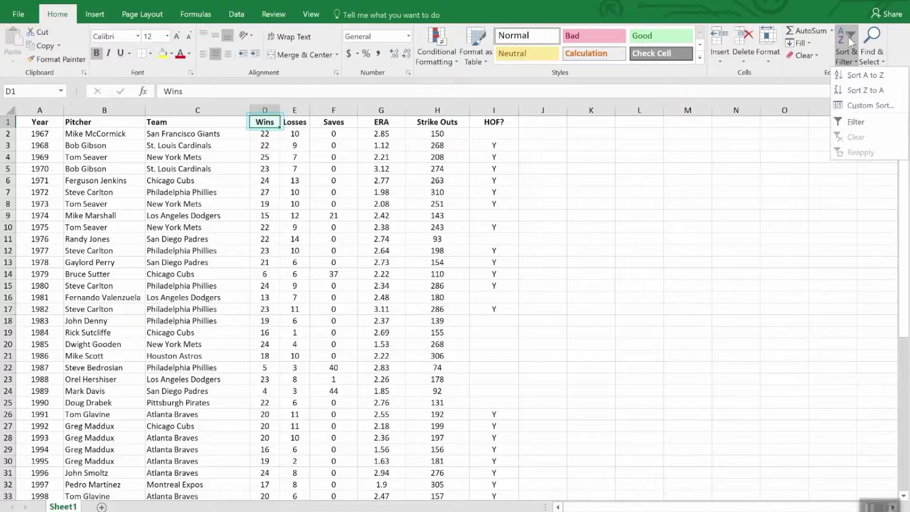
{"action": "left_click", "coordinate": [857, 92]}
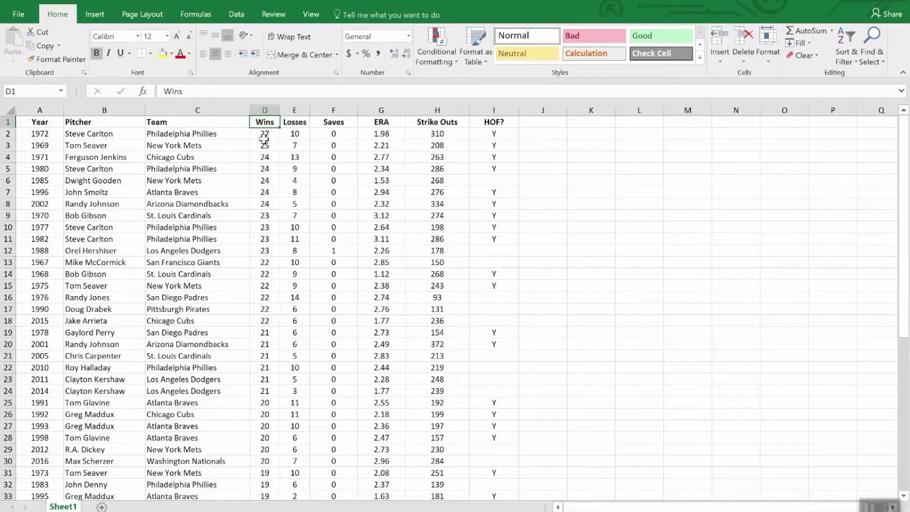
{"action": "scroll", "coordinate": [265, 148], "scroll_direction": "down", "scroll_amount": 8}
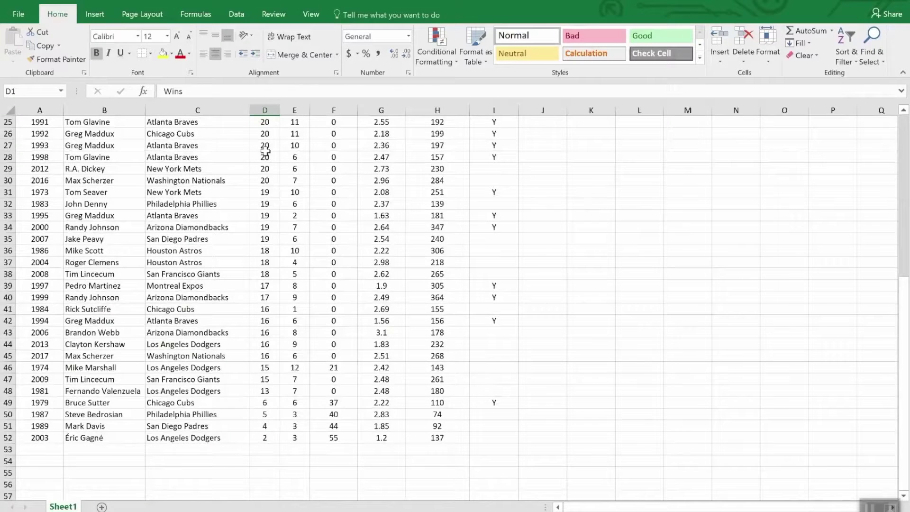
{"action": "scroll", "coordinate": [264, 151], "scroll_direction": "up", "scroll_amount": 8}
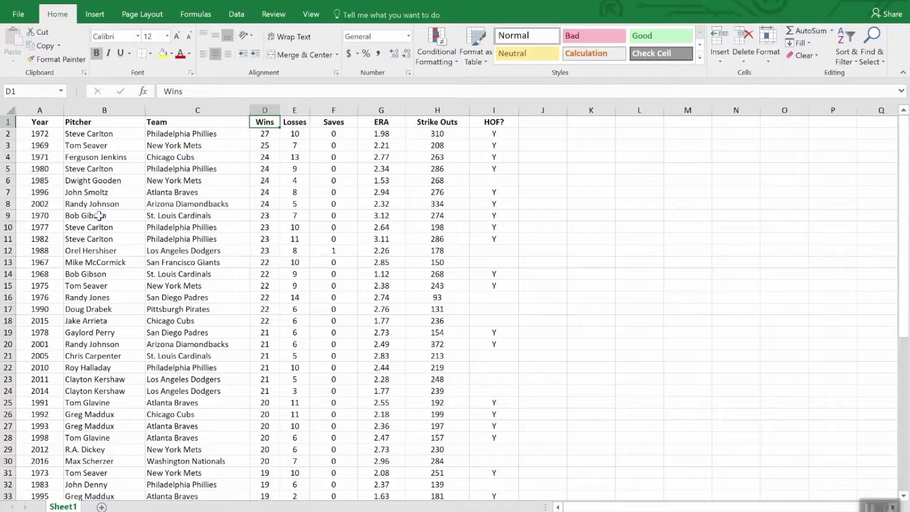
Apply a custom sort that keeps Wins from largest to smallest and adds a second level by ERA from smallest to largest.
{"action": "left_click", "coordinate": [848, 40]}
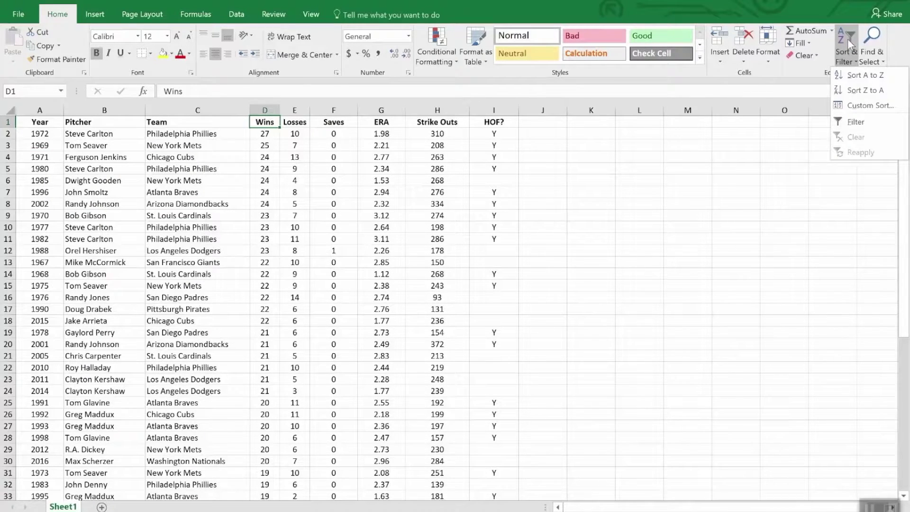
{"action": "left_click", "coordinate": [869, 105]}
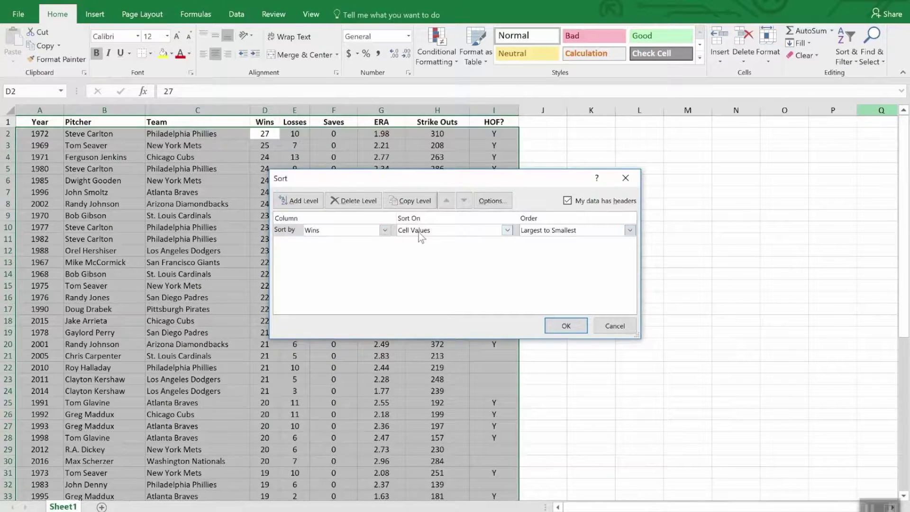
{"action": "left_click", "coordinate": [310, 201]}
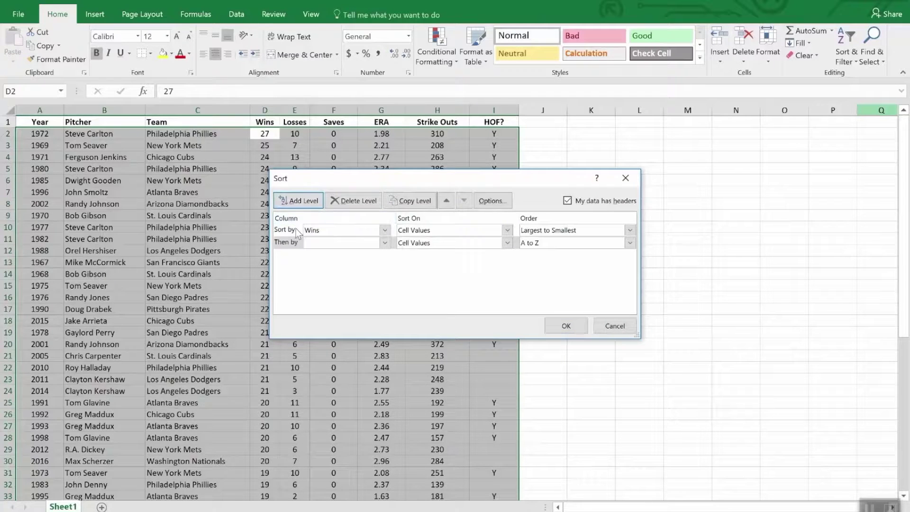
{"action": "left_click", "coordinate": [384, 243]}
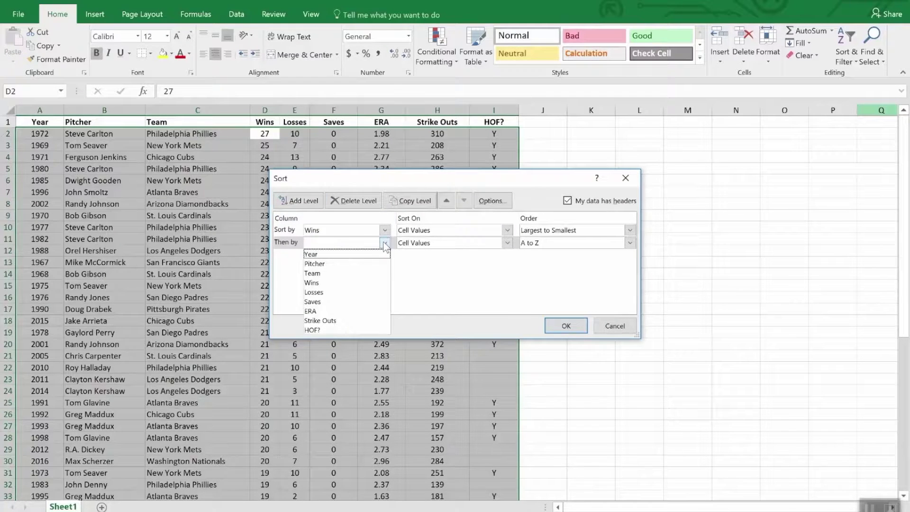
{"action": "left_click", "coordinate": [359, 311]}
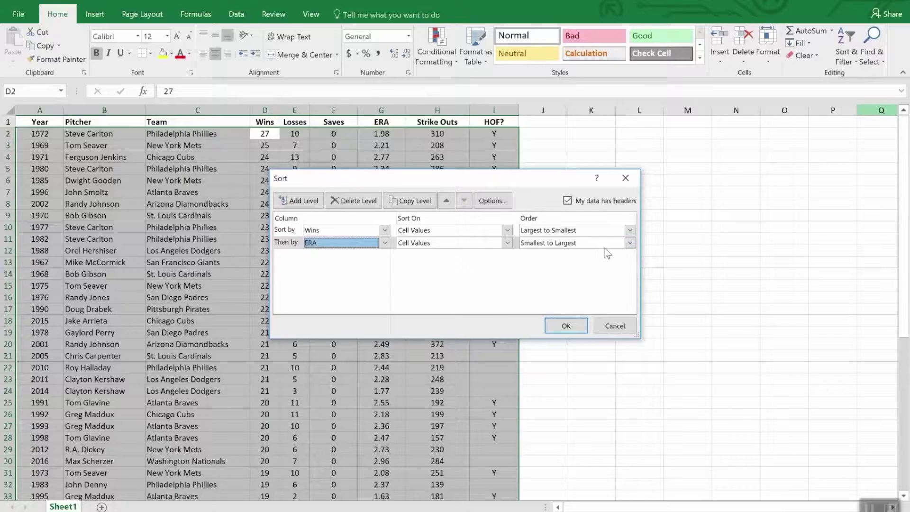
{"action": "left_click", "coordinate": [566, 325]}
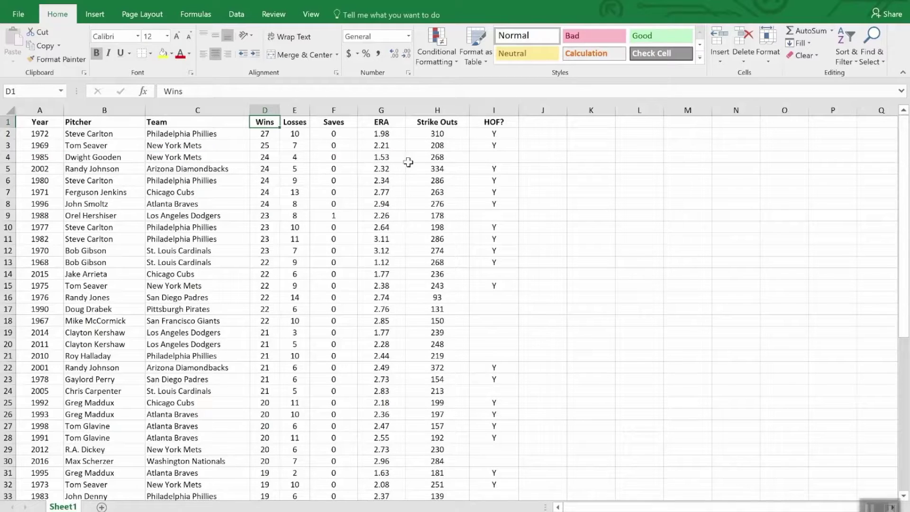
Add filters to the pitcher table's header row and show only the rows with Y in the HOF? column.
{"action": "left_click", "coordinate": [338, 121]}
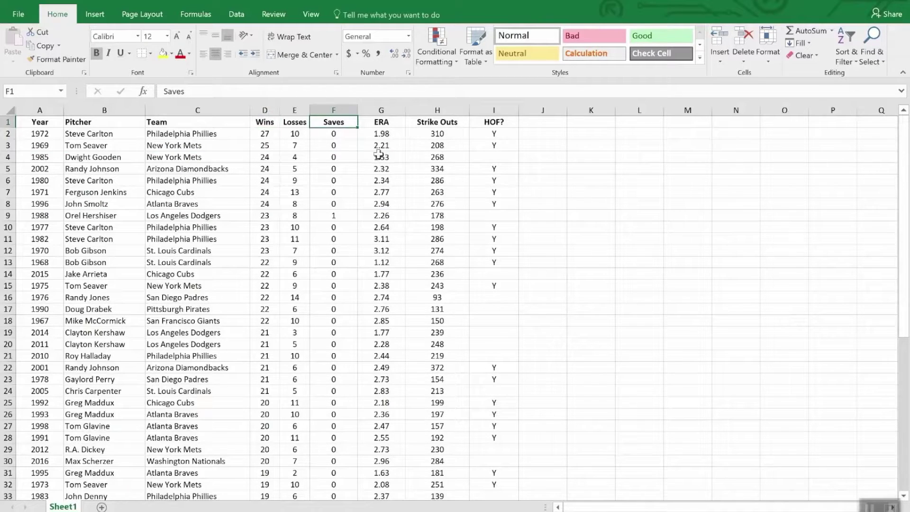
{"action": "left_click", "coordinate": [843, 40]}
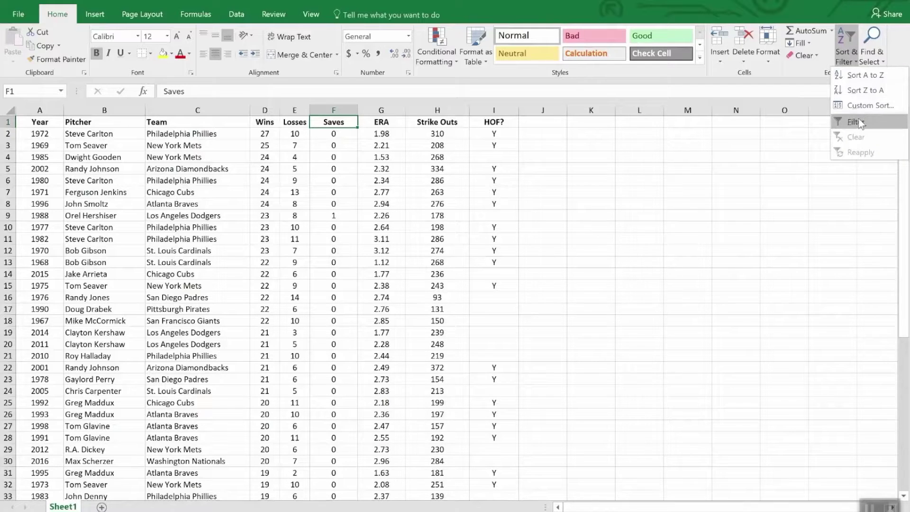
{"action": "left_click", "coordinate": [852, 125]}
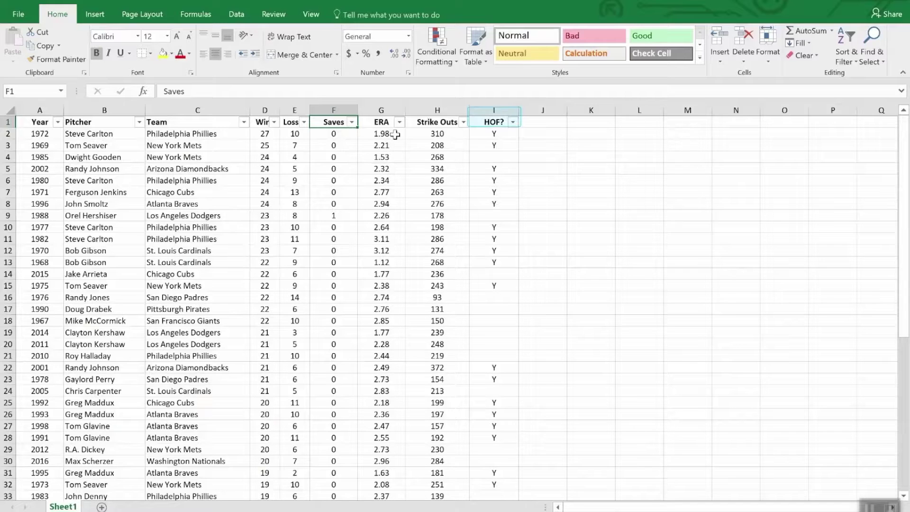
{"action": "left_click", "coordinate": [512, 122]}
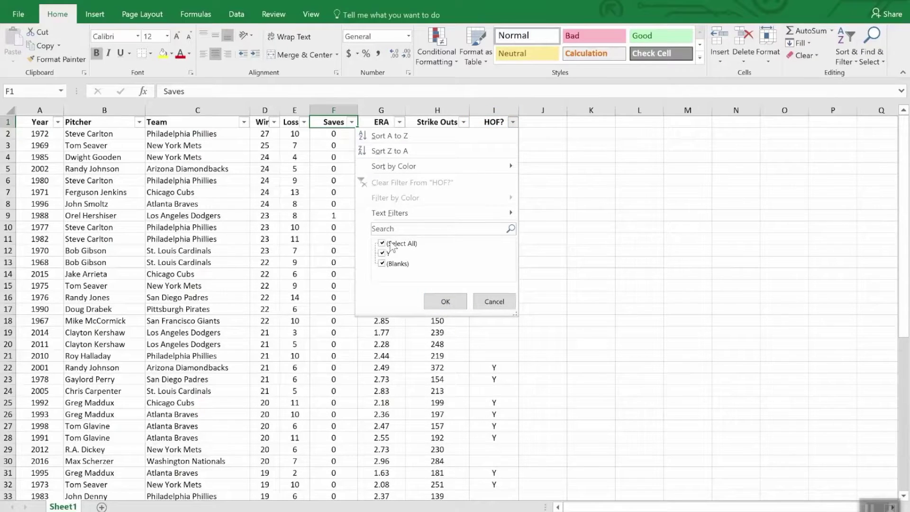
{"action": "left_click", "coordinate": [382, 244]}
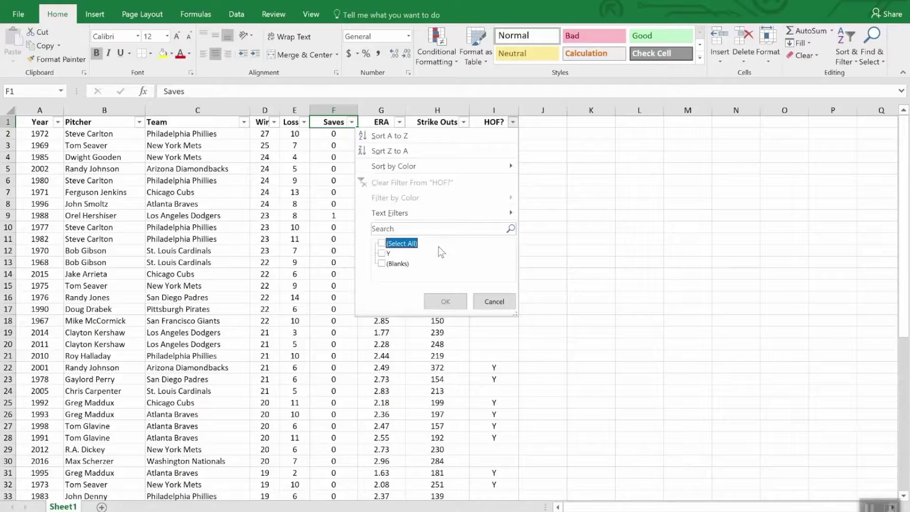
{"action": "left_click", "coordinate": [386, 255]}
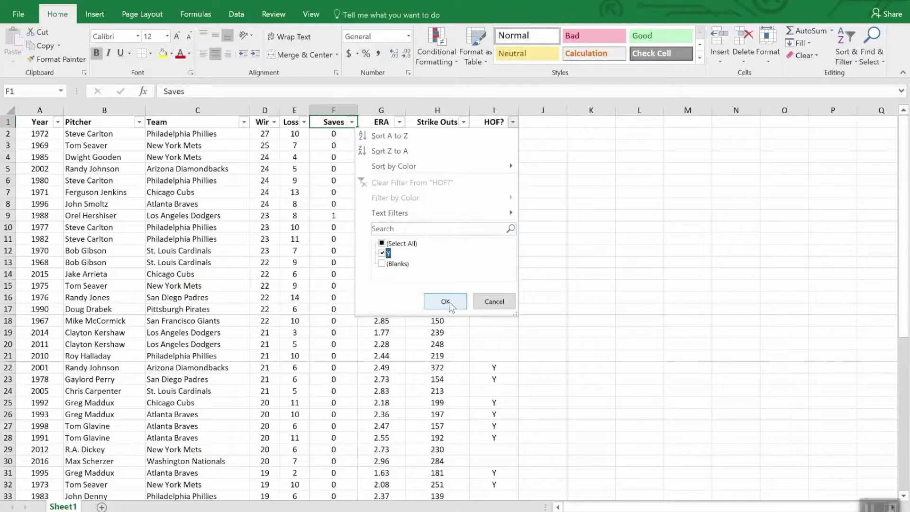
{"action": "left_click", "coordinate": [446, 302]}
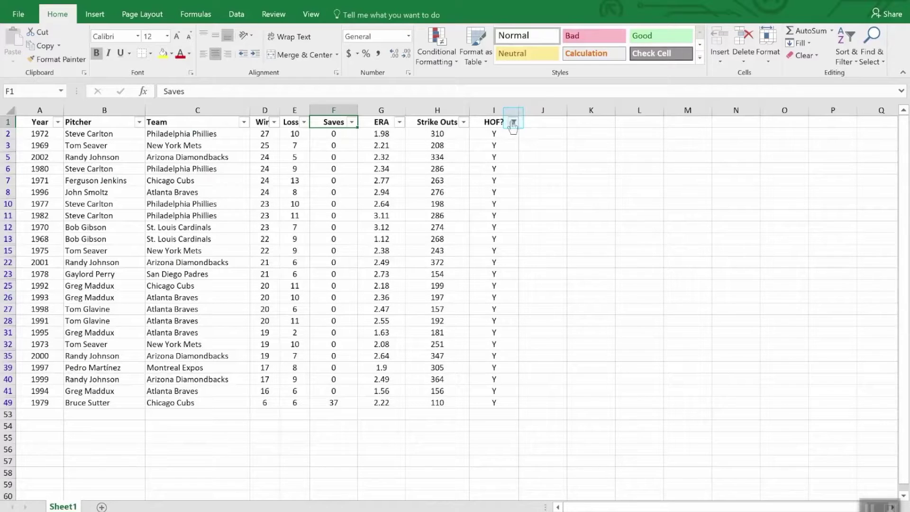
{"action": "mouse_move", "coordinate": [513, 127]}
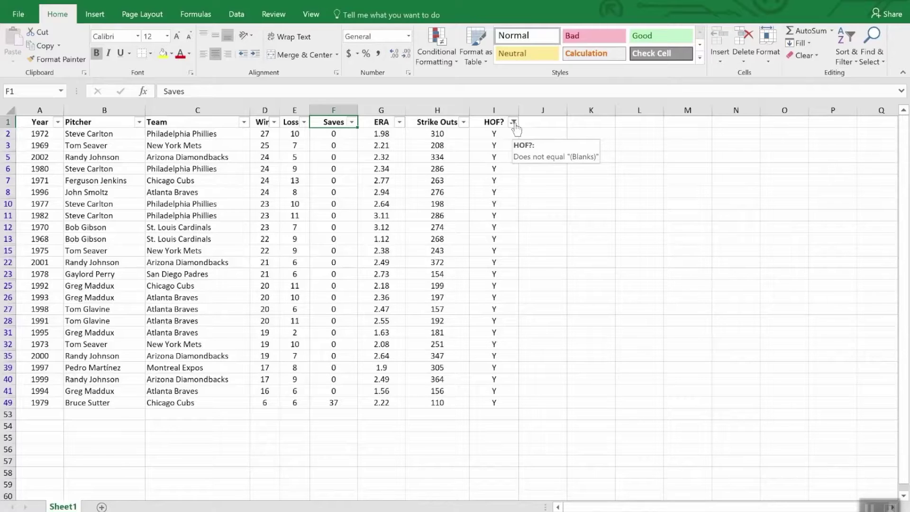
Sort the filtered table by Strike Outs from largest to smallest and show only rows with Wins less than 20.
{"action": "left_click", "coordinate": [464, 123]}
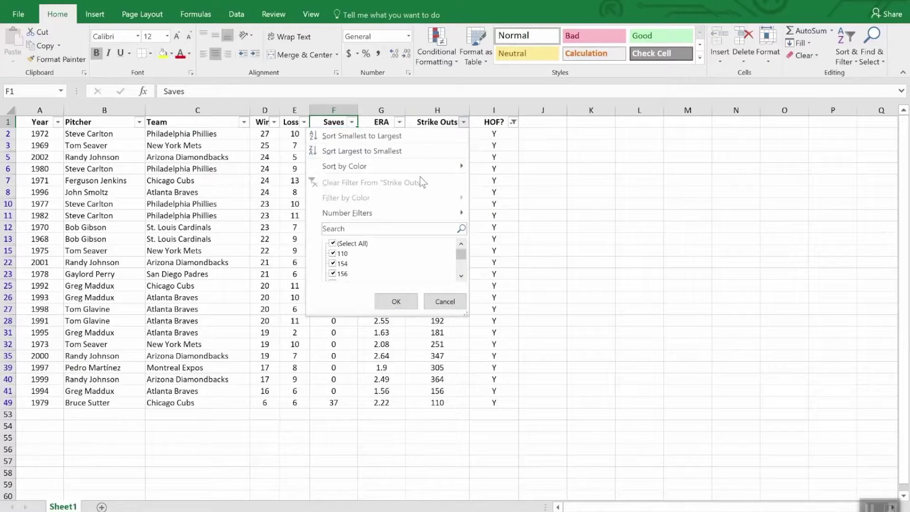
{"action": "left_click", "coordinate": [410, 151]}
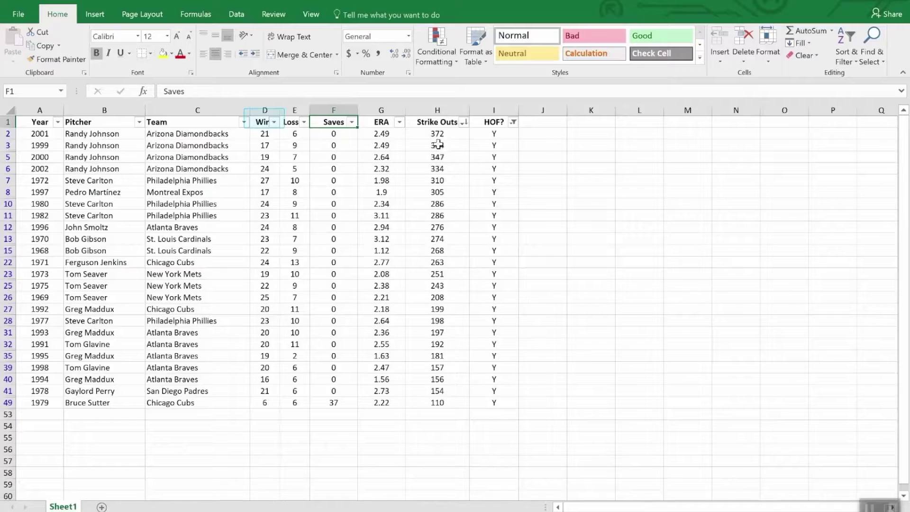
{"action": "left_click", "coordinate": [274, 122]}
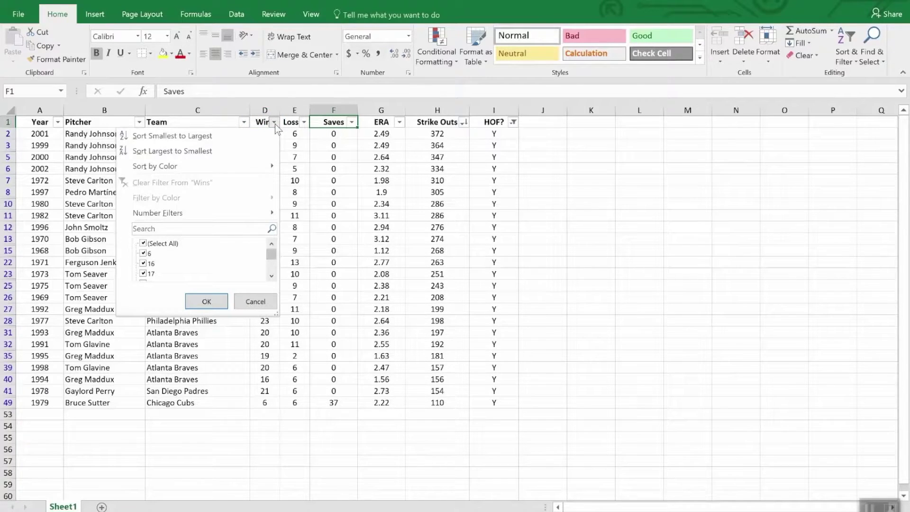
{"action": "mouse_move", "coordinate": [243, 212]}
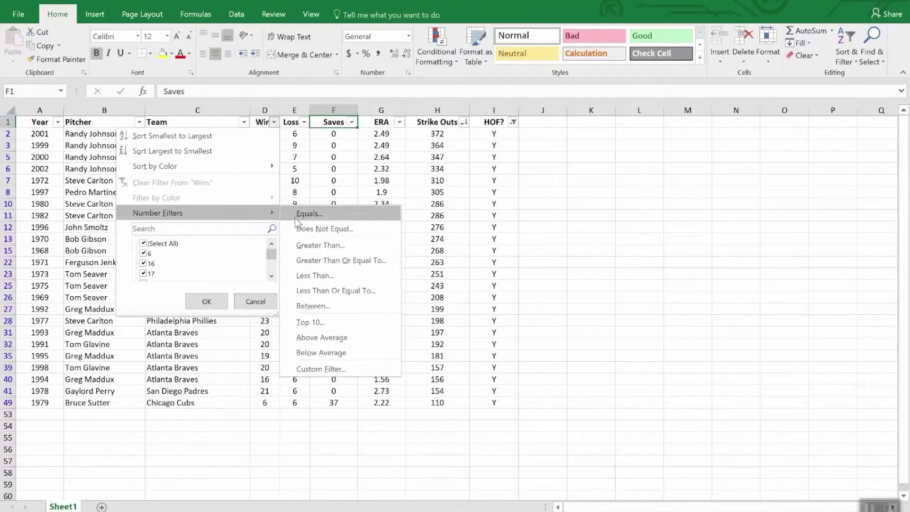
{"action": "left_click", "coordinate": [340, 276]}
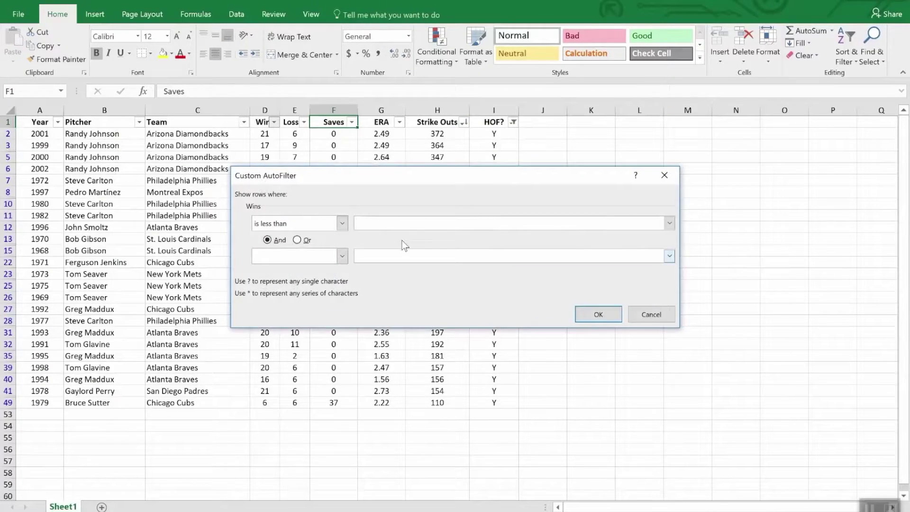
{"action": "type", "text": "20"}
{"action": "left_click", "coordinate": [611, 315]}
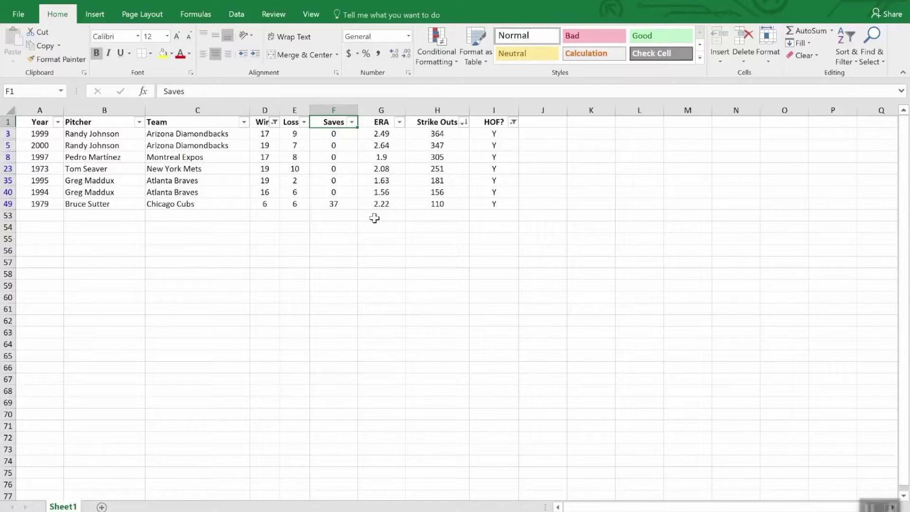
Add an AutoSum subtotal of the Strike Outs column in cell H53 below the filtered rows.
{"action": "left_click", "coordinate": [434, 216]}
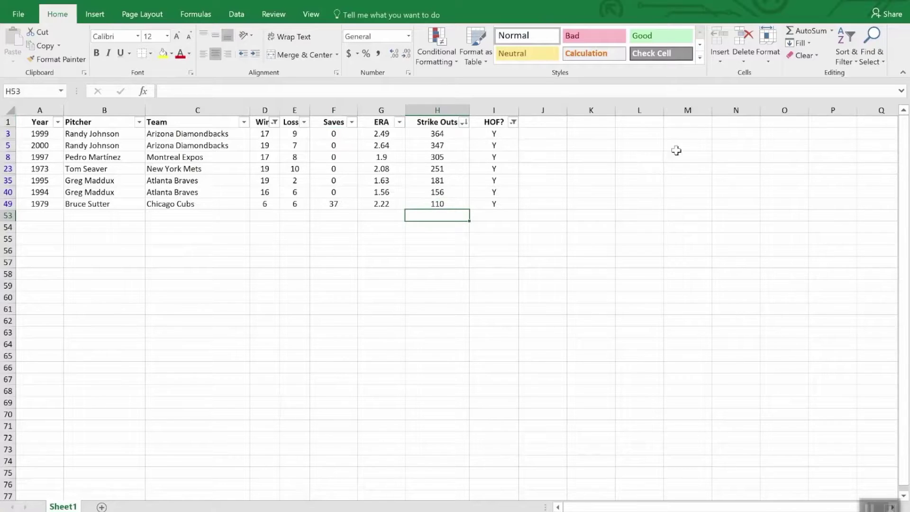
{"action": "left_click", "coordinate": [810, 33]}
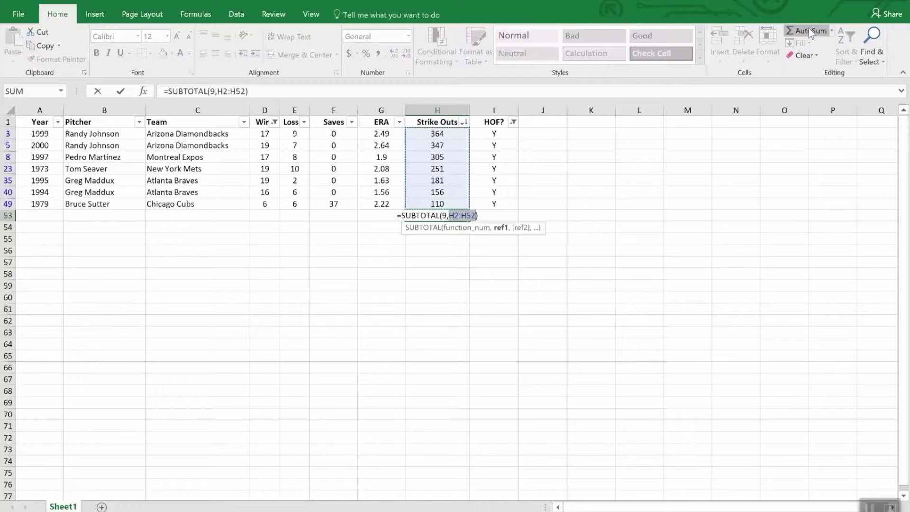
{"action": "key", "text": "Return"}
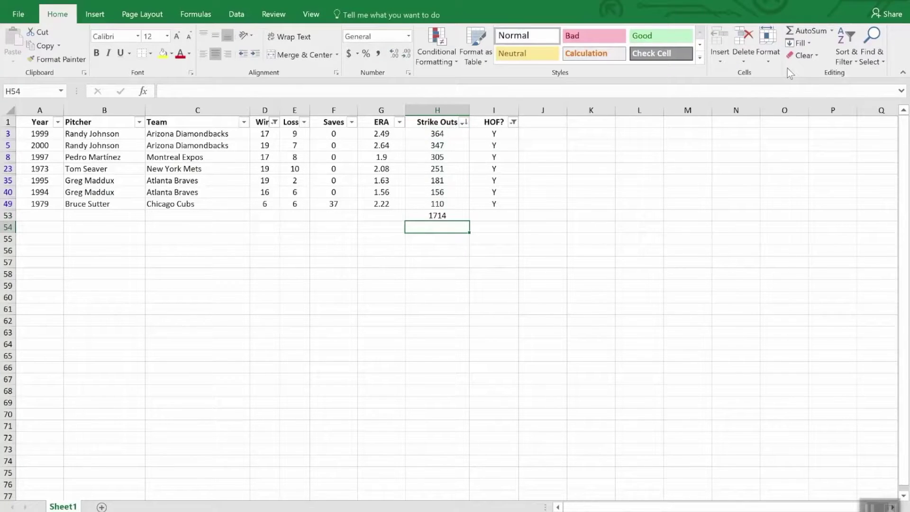
Clear the filters from the HOF? and Wins columns and check the Strike Outs subtotal in H53.
{"action": "left_click", "coordinate": [513, 122]}
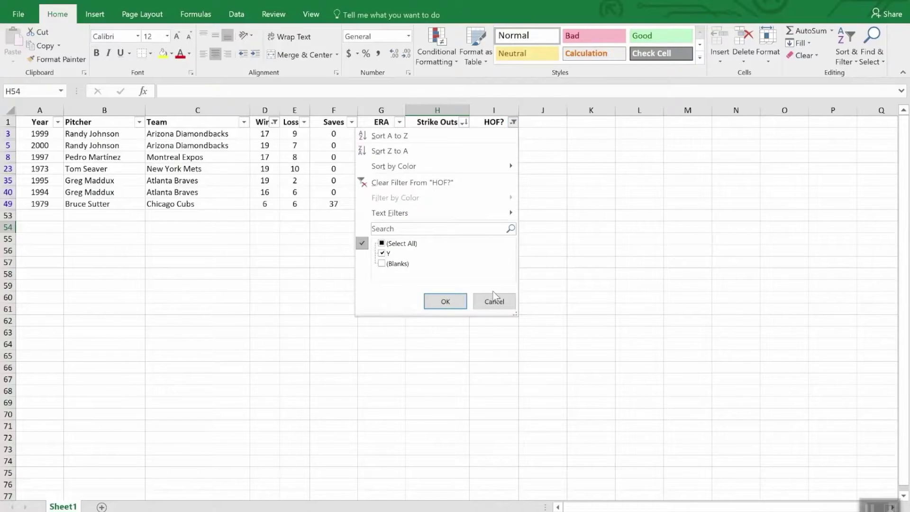
{"action": "left_click", "coordinate": [436, 181]}
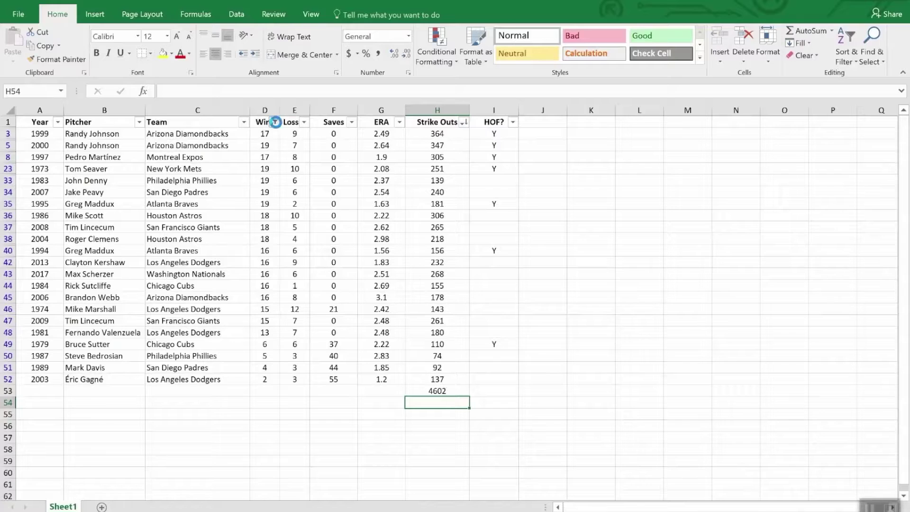
{"action": "left_click", "coordinate": [274, 122]}
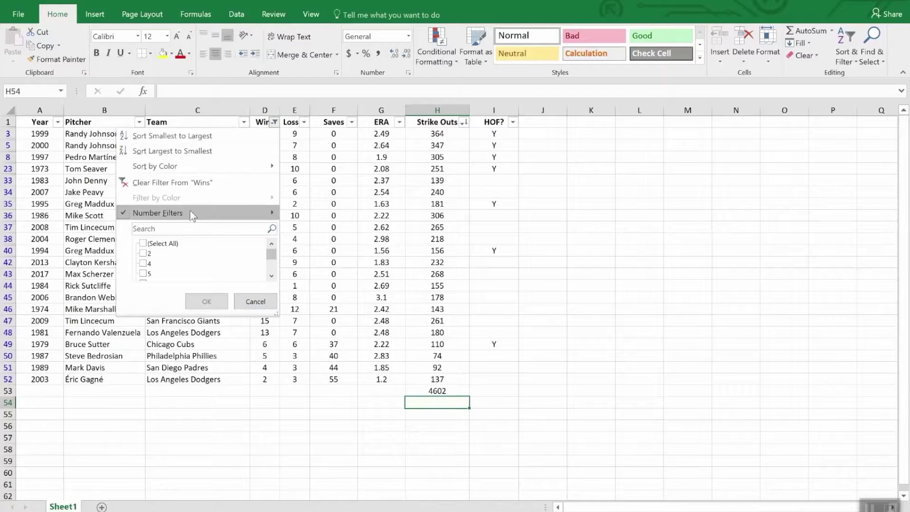
{"action": "left_click", "coordinate": [190, 183]}
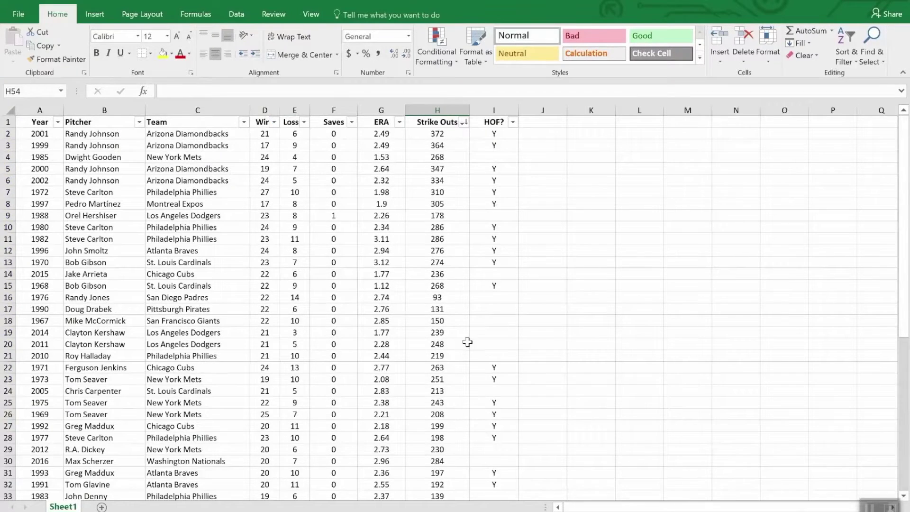
{"action": "scroll", "coordinate": [467, 339], "scroll_direction": "down", "scroll_amount": 12}
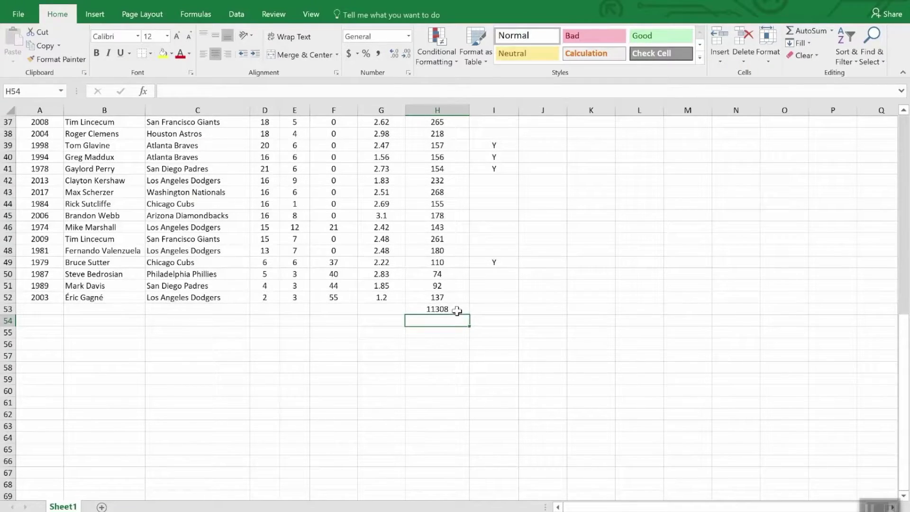
{"action": "left_click", "coordinate": [458, 309]}
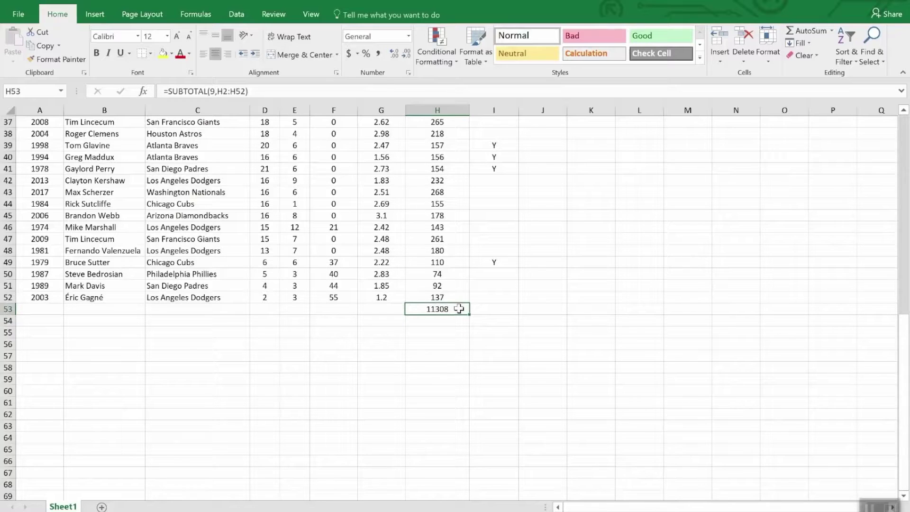
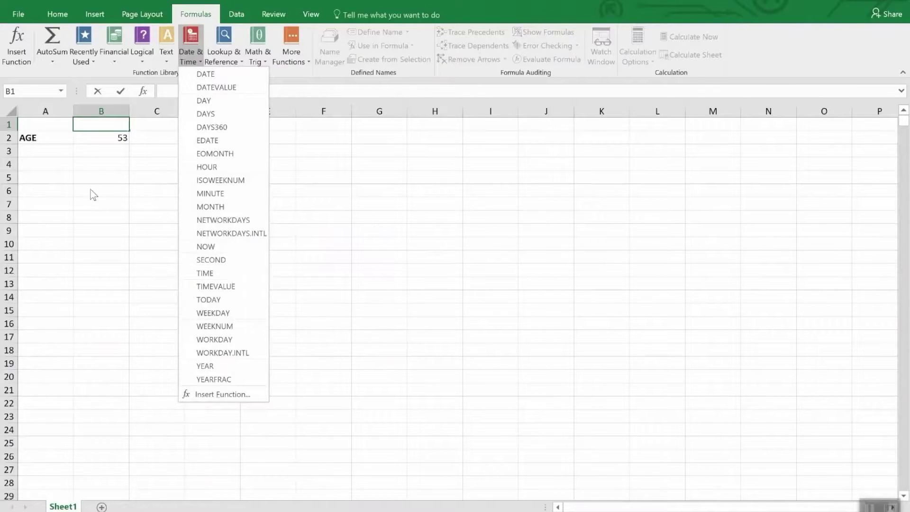
Examine the age formula in cell B2 and look through the Date and Time number formats available for it.
{"action": "left_click", "coordinate": [93, 136]}
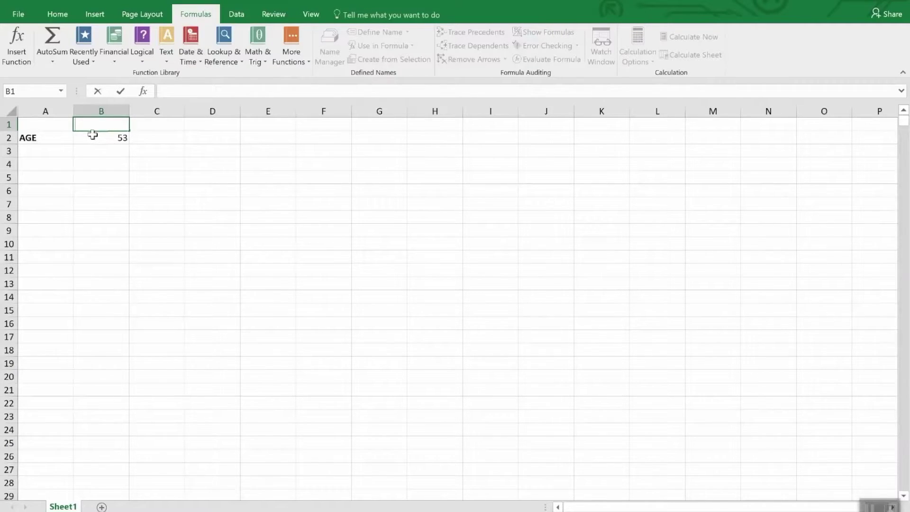
{"action": "left_click", "coordinate": [92, 136]}
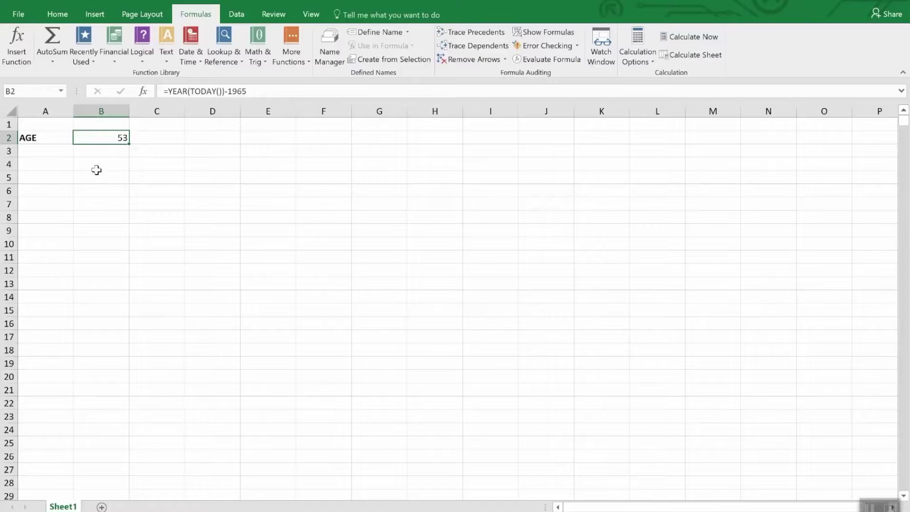
{"action": "left_click", "coordinate": [56, 15]}
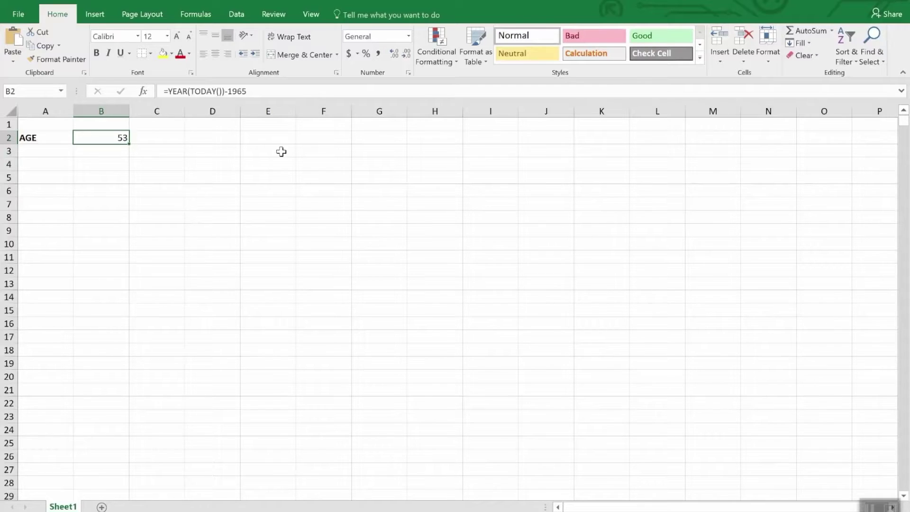
{"action": "left_click", "coordinate": [409, 37]}
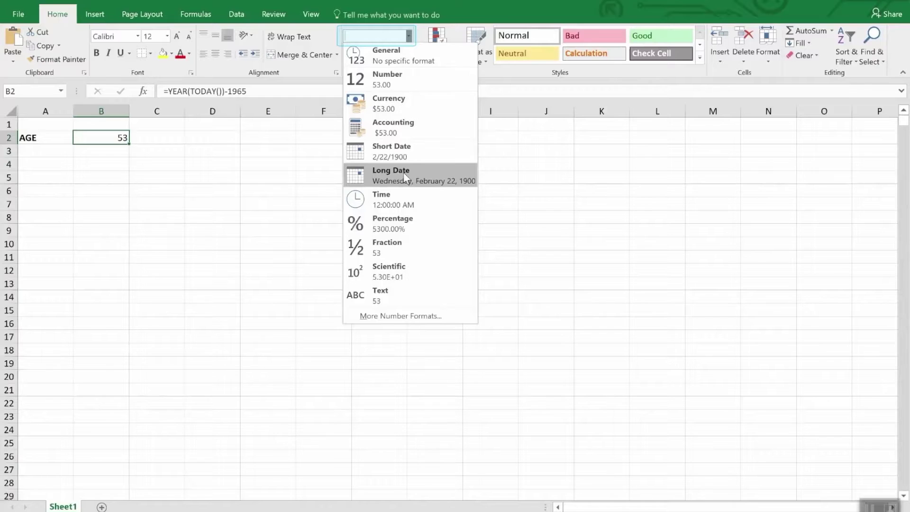
{"action": "left_click", "coordinate": [388, 316]}
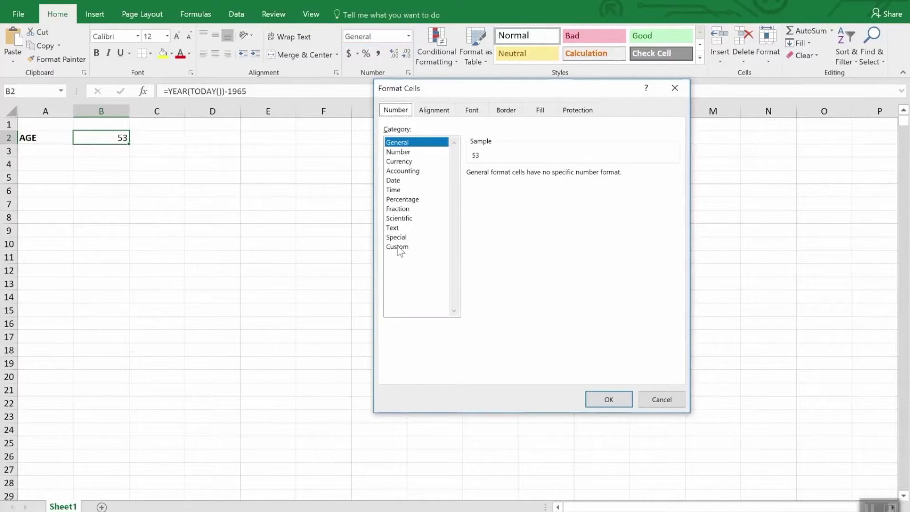
{"action": "left_click", "coordinate": [395, 181]}
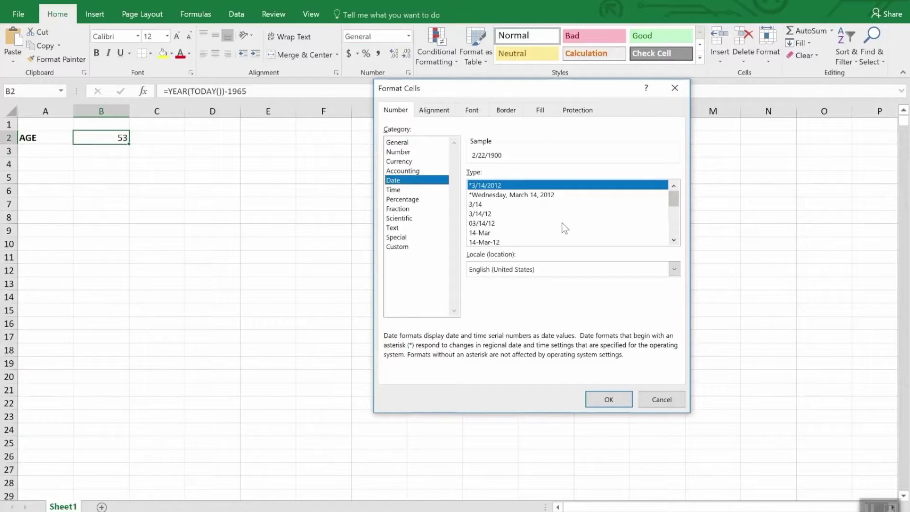
{"action": "mouse_move", "coordinate": [674, 204]}
{"action": "left_mouse_down"}
{"action": "mouse_move", "coordinate": [681, 226]}
{"action": "mouse_move", "coordinate": [678, 210]}
{"action": "left_mouse_up"}
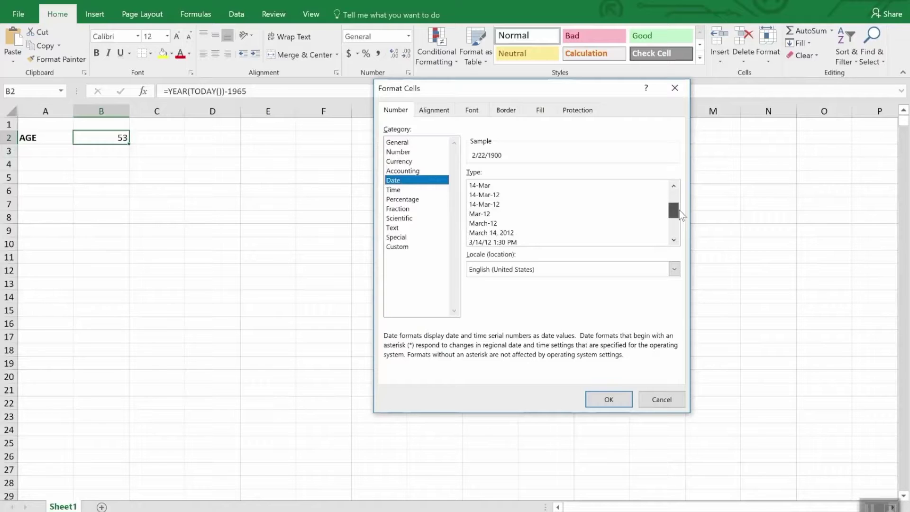
{"action": "left_click_drag", "start_coordinate": [678, 210], "coordinate": [681, 219]}
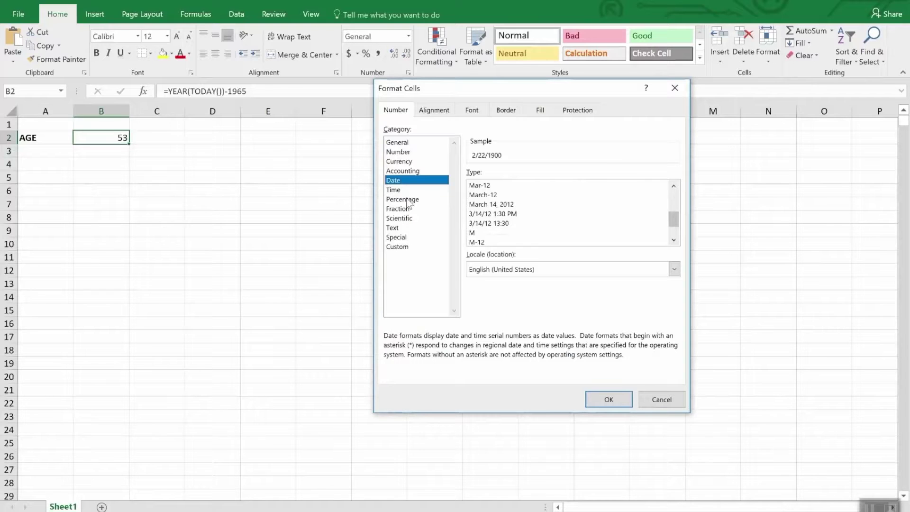
{"action": "left_click", "coordinate": [393, 189]}
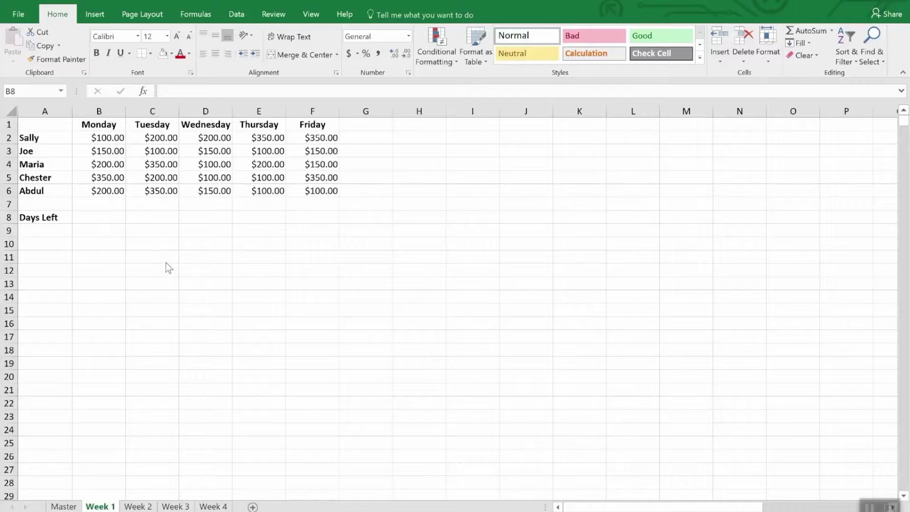
Replace the Monday header in cell B1 of the Week 1 sheet with the date 4/2/2018.
{"action": "left_click", "coordinate": [108, 125]}
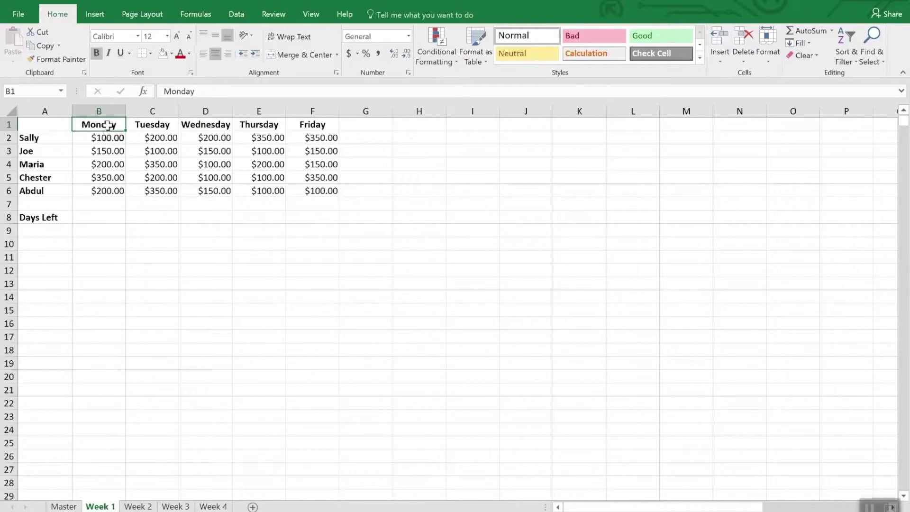
{"action": "type", "text": "4/2/"}
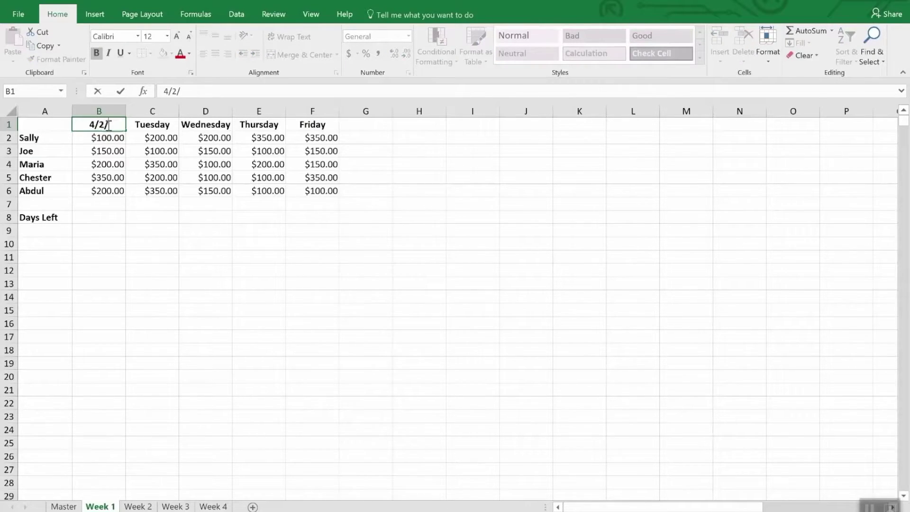
{"action": "type", "text": "2018"}
{"action": "key", "text": "Return"}
Replace the Tuesday header in cell C1 with the formula =B1+1.
{"action": "left_click", "coordinate": [107, 125]}
{"action": "key", "text": "Right"}
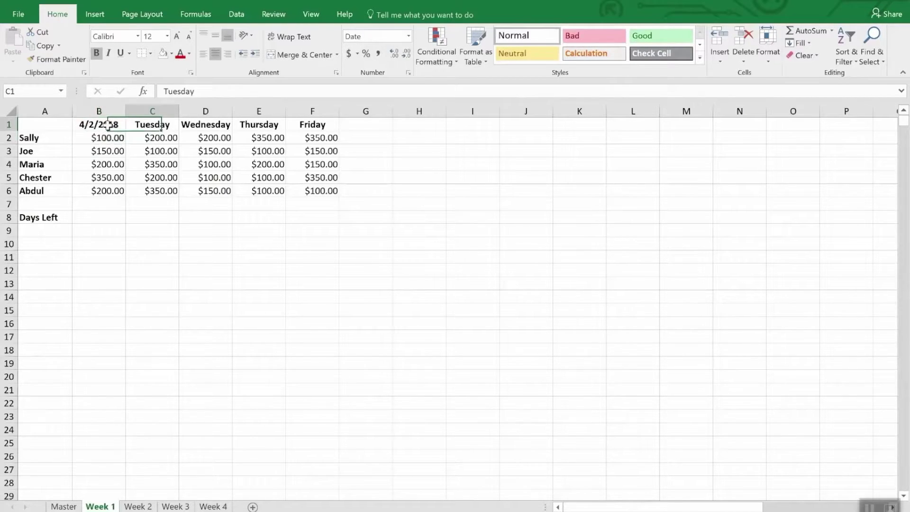
{"action": "type", "text": "=b"}
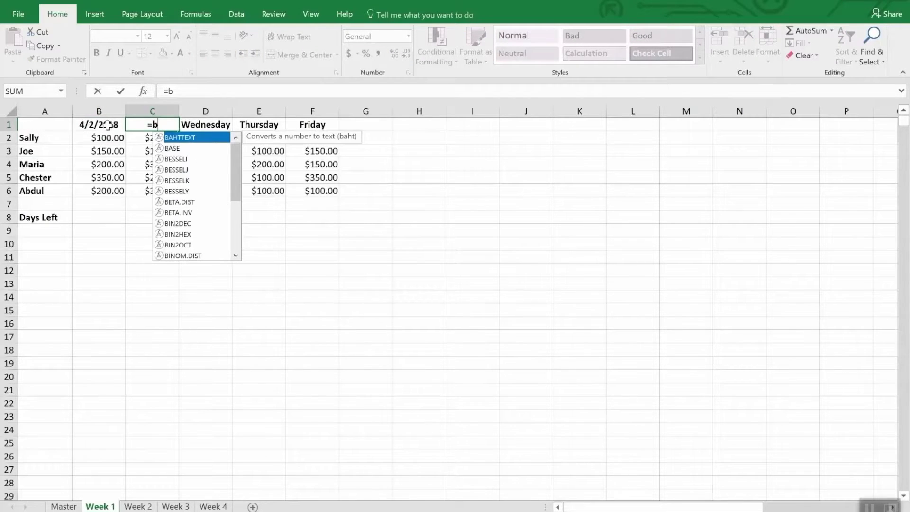
{"action": "type", "text": "2"}
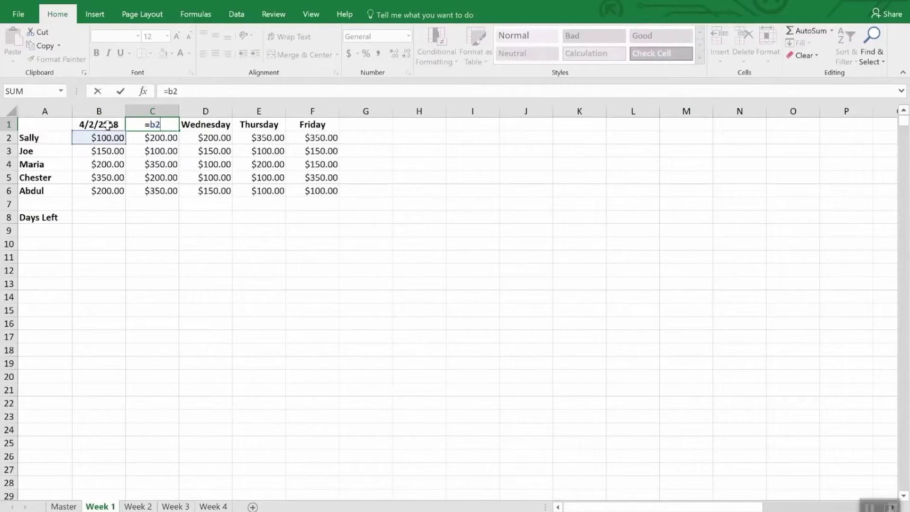
{"action": "key", "text": "BackSpace"}
{"action": "type", "text": "1"}
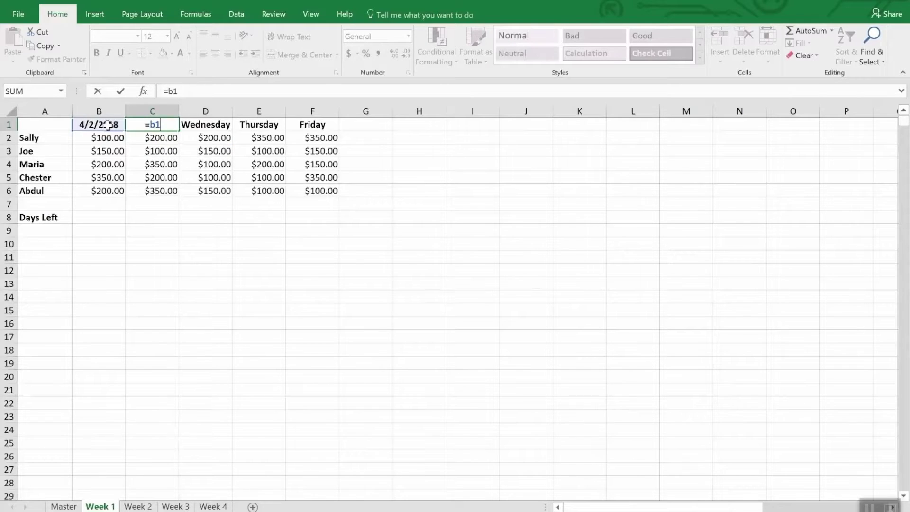
{"action": "type", "text": "+1"}
{"action": "key", "text": "Return"}
{"action": "key", "text": "Up"}
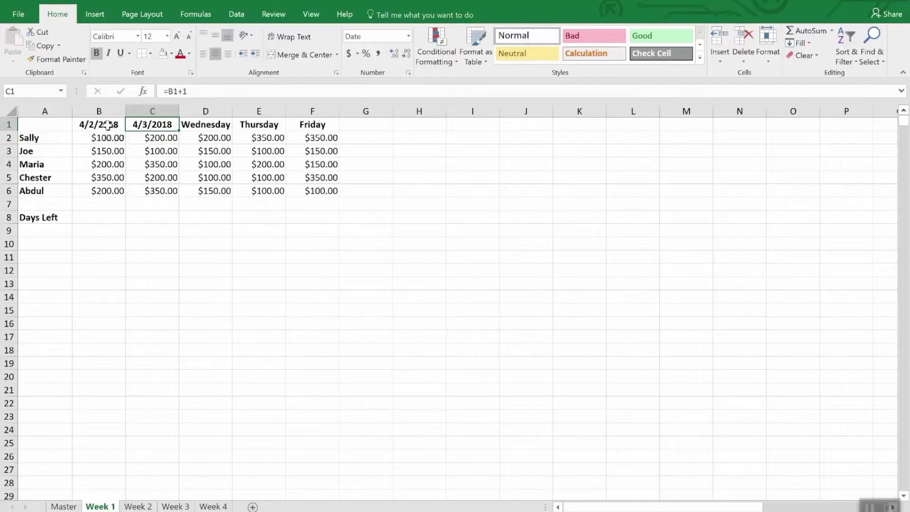
Copy the date formula from C1 into D1, E1 and F1 to replace the Wednesday to Friday headers.
{"action": "key", "text": "ctrl+c"}
{"action": "key", "text": "Right"}
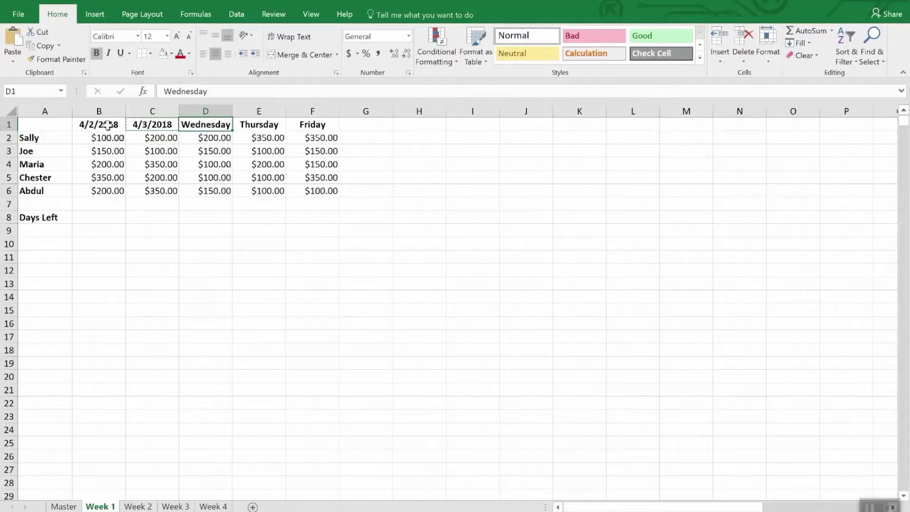
{"action": "key", "text": "ctrl+v"}
{"action": "key", "text": "Right"}
{"action": "key", "text": "ctrl+v"}
{"action": "key", "text": "Right"}
{"action": "key", "text": "ctrl+v"}
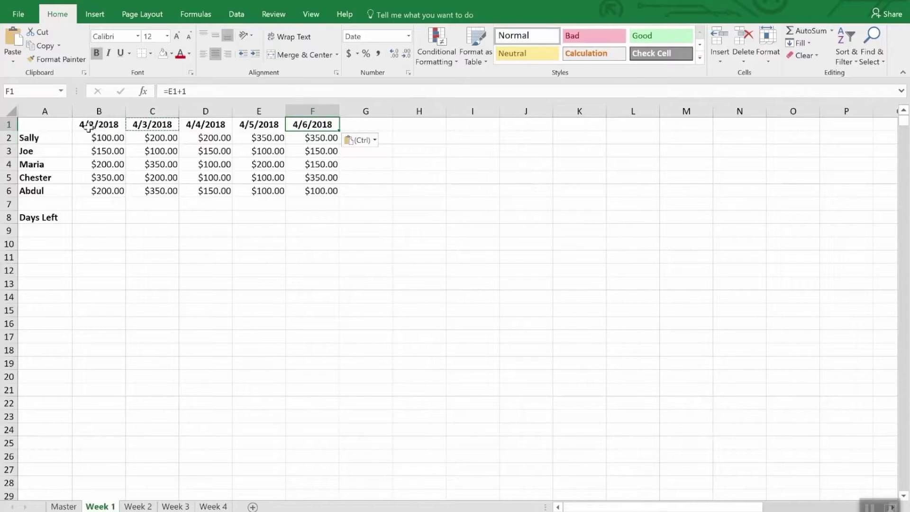
{"action": "left_click_drag", "start_coordinate": [94, 124], "coordinate": [308, 125]}
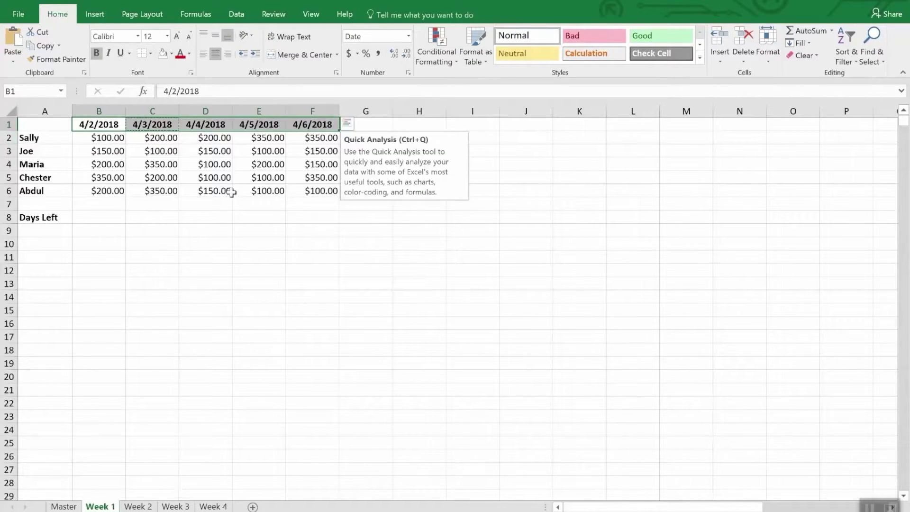
On the Week 2 sheet, paste the copied date formula over the day headers B1:F1 and set B1 to 4/9/18.
{"action": "left_click", "coordinate": [135, 506]}
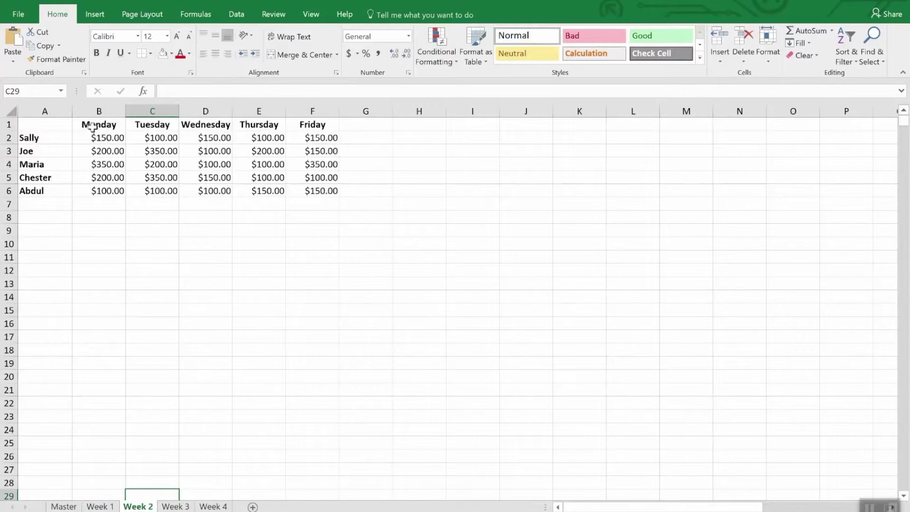
{"action": "left_click_drag", "start_coordinate": [91, 125], "coordinate": [295, 126]}
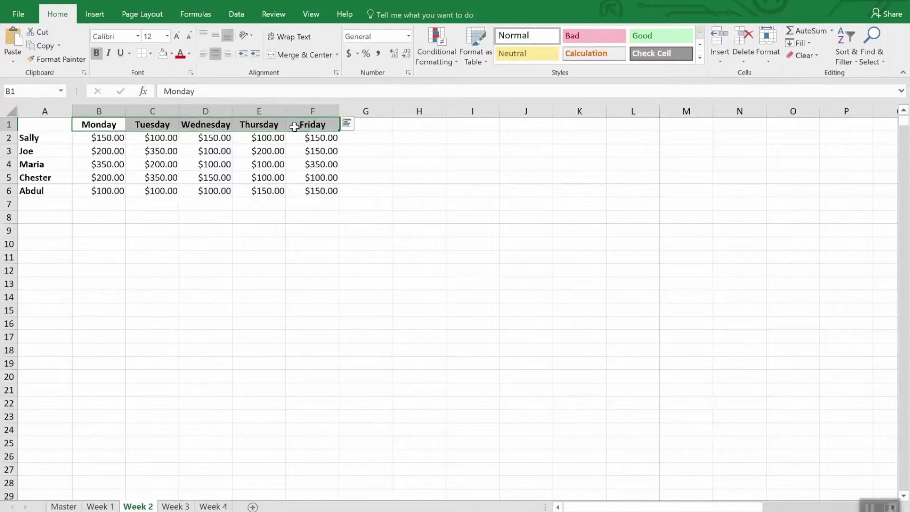
{"action": "key", "text": "ctrl+v"}
{"action": "left_click", "coordinate": [102, 126]}
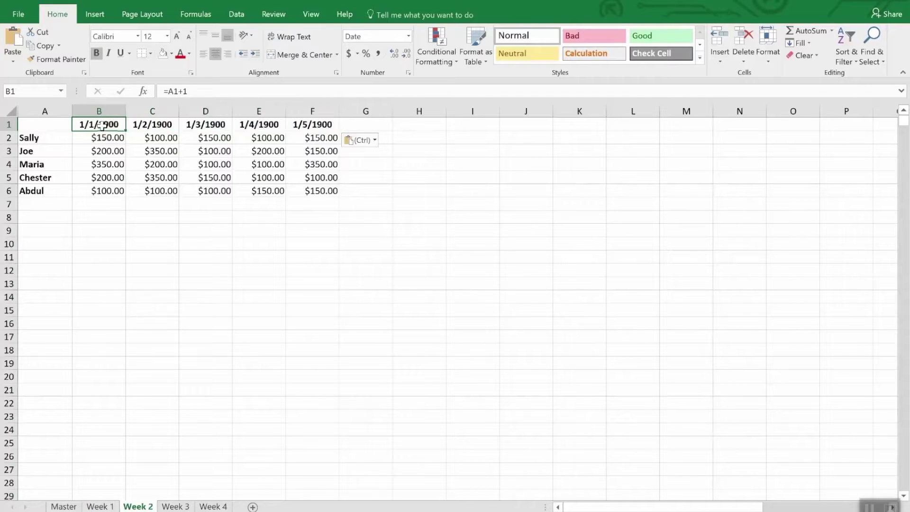
{"action": "type", "text": "4"}
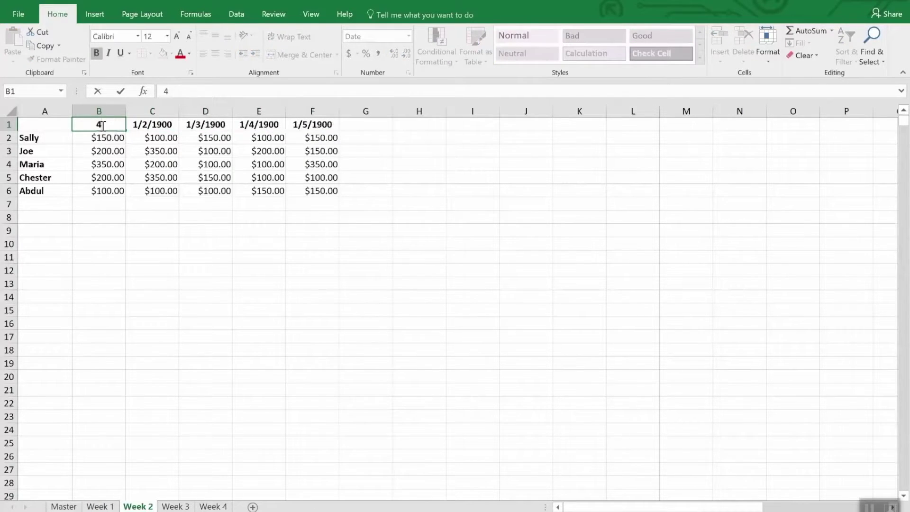
{"action": "type", "text": "/9/18"}
{"action": "key", "text": "Return"}
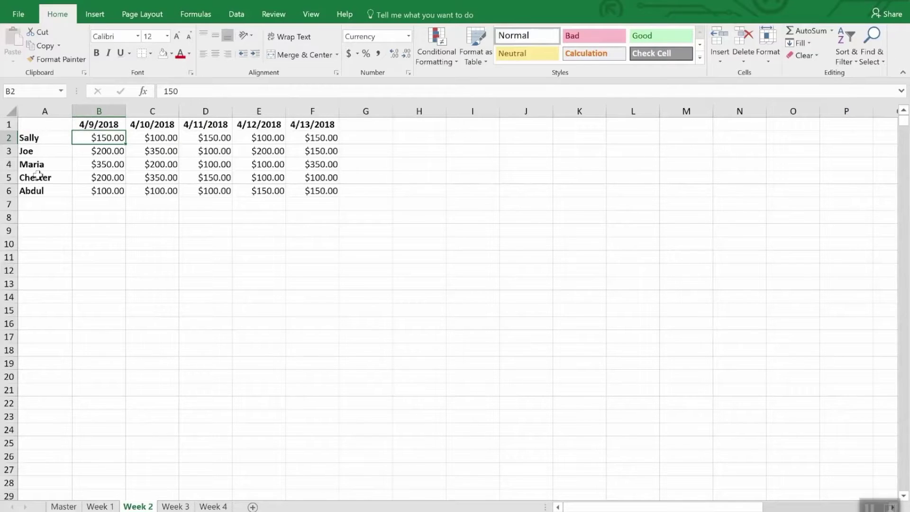
On the Week 1 sheet, enter the formula =DATE(2018,4,30)-TODAY() in cell B8 beside Days Left.
{"action": "left_click", "coordinate": [98, 505]}
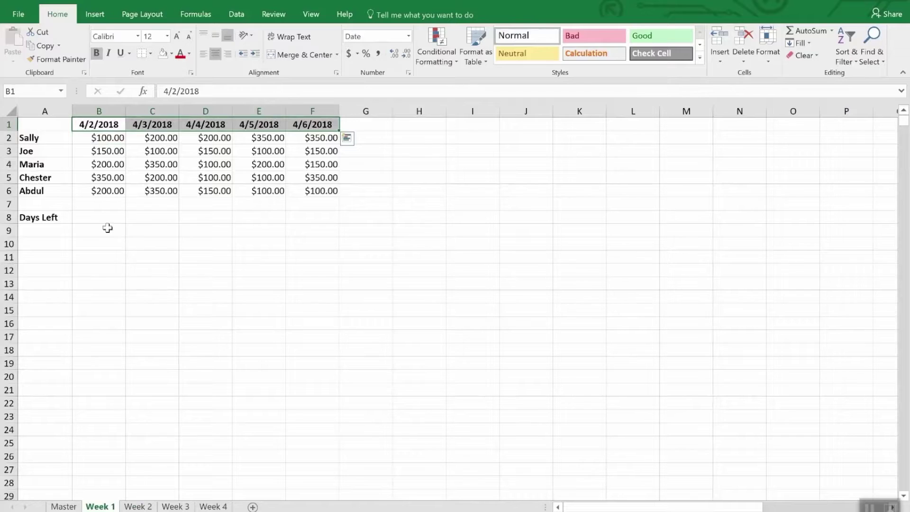
{"action": "left_click", "coordinate": [97, 218]}
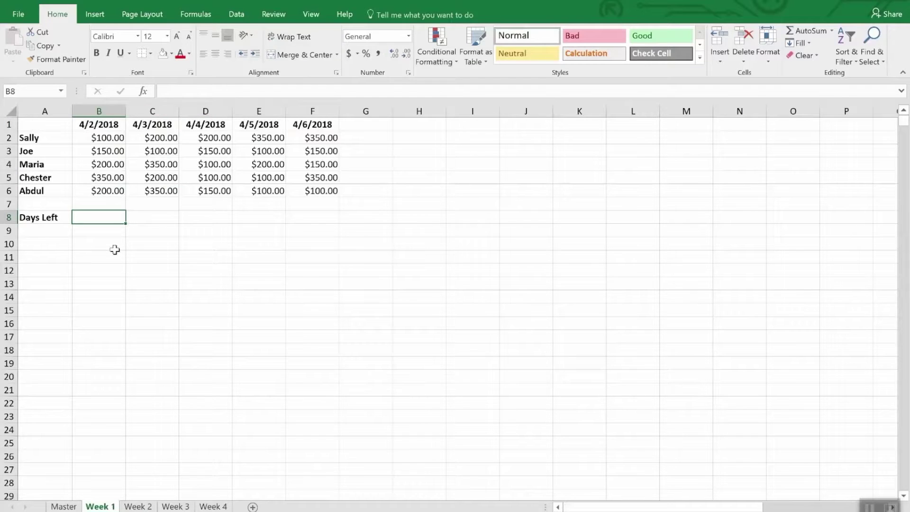
{"action": "type", "text": "="}
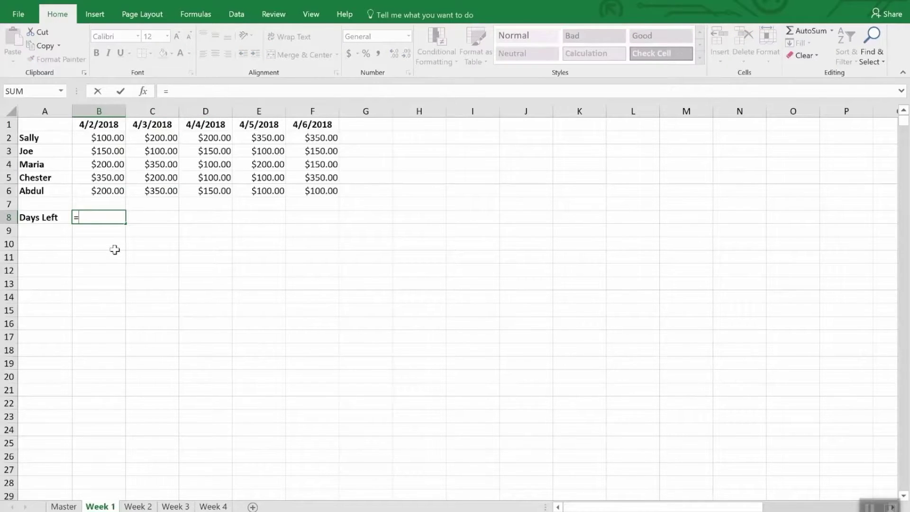
{"action": "type", "text": "Dat"}
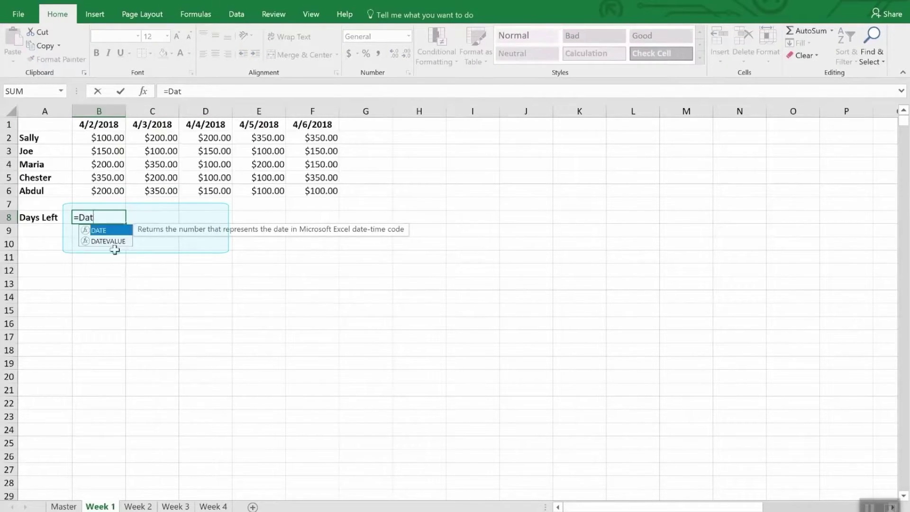
{"action": "type", "text": "e("}
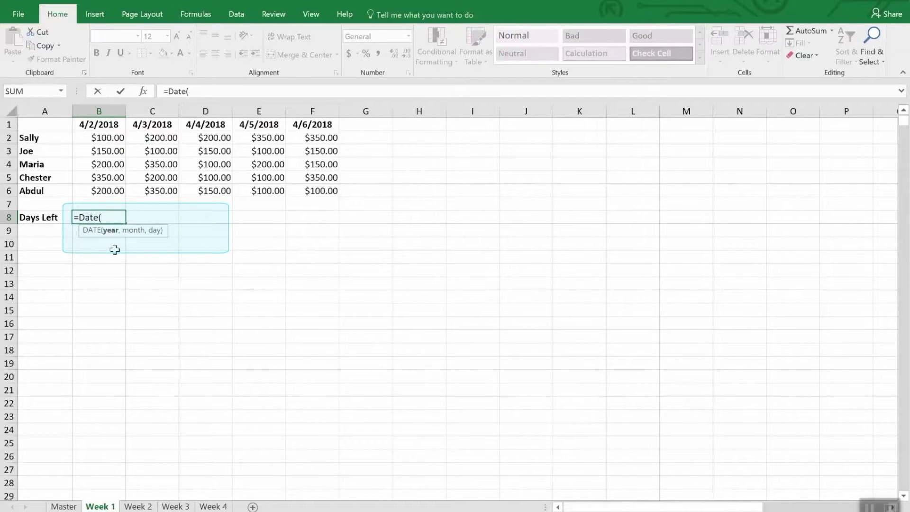
{"action": "type", "text": "2018,4,"}
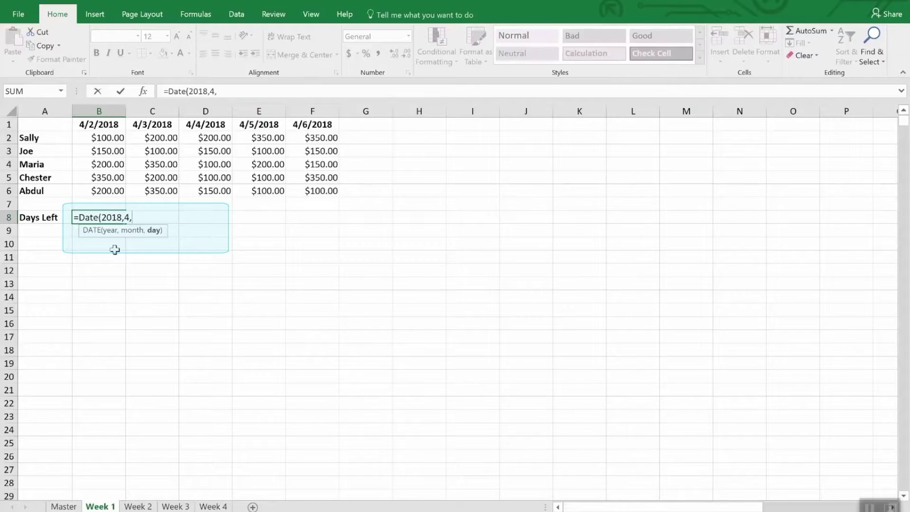
{"action": "type", "text": "30)"}
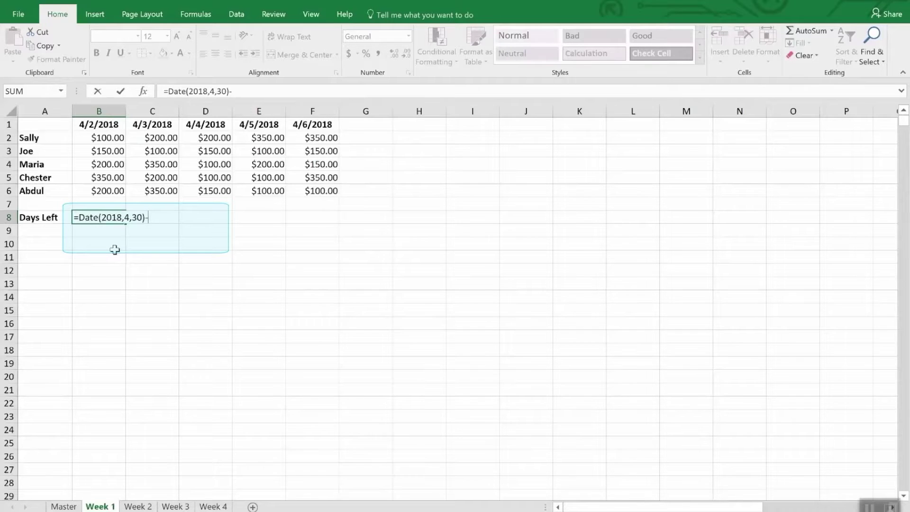
{"action": "type", "text": "-today"}
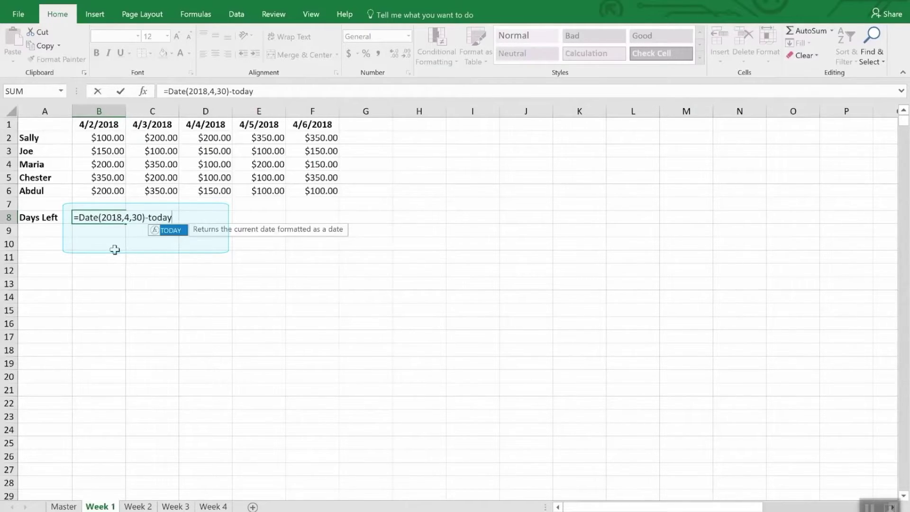
{"action": "type", "text": "()"}
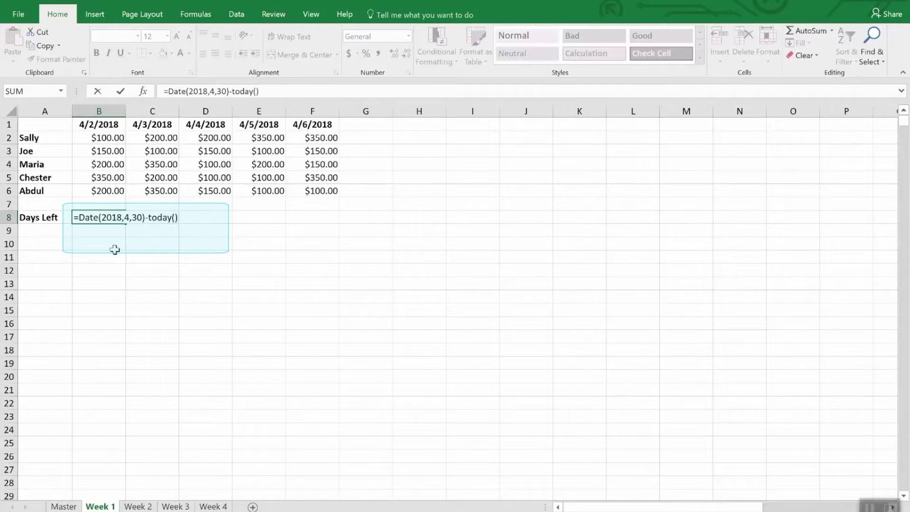
{"action": "key", "text": "Return"}
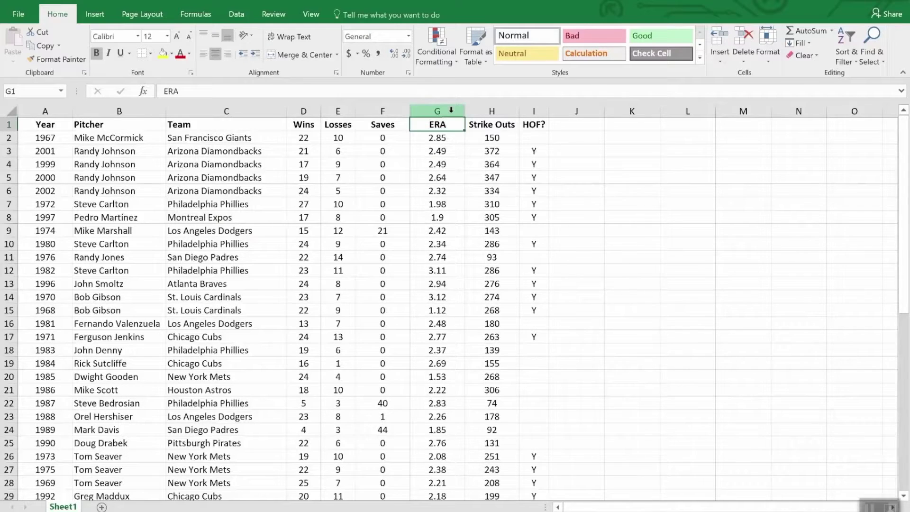
Apply a Less Than highlight rule to the ERA column for values under 2.00, using Light Red Fill with Dark Red Text, and review the column.
{"action": "left_click", "coordinate": [431, 110]}
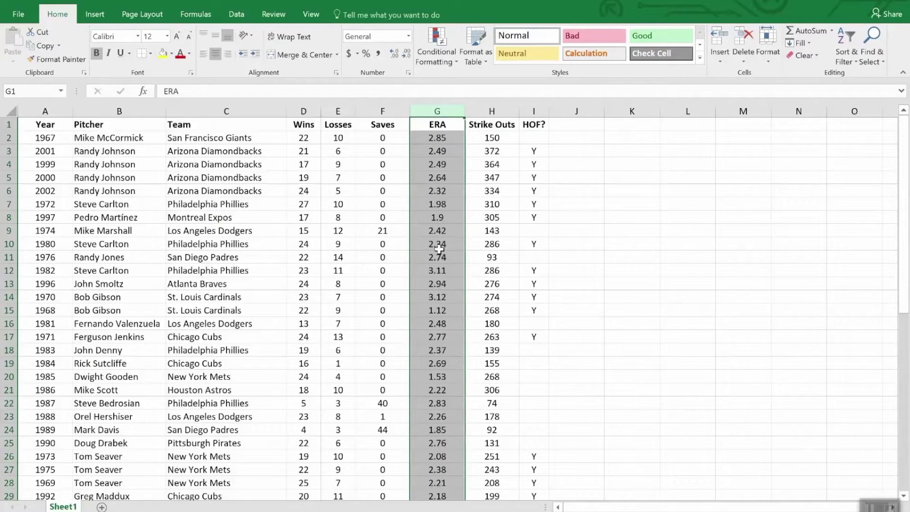
{"action": "left_click", "coordinate": [436, 37]}
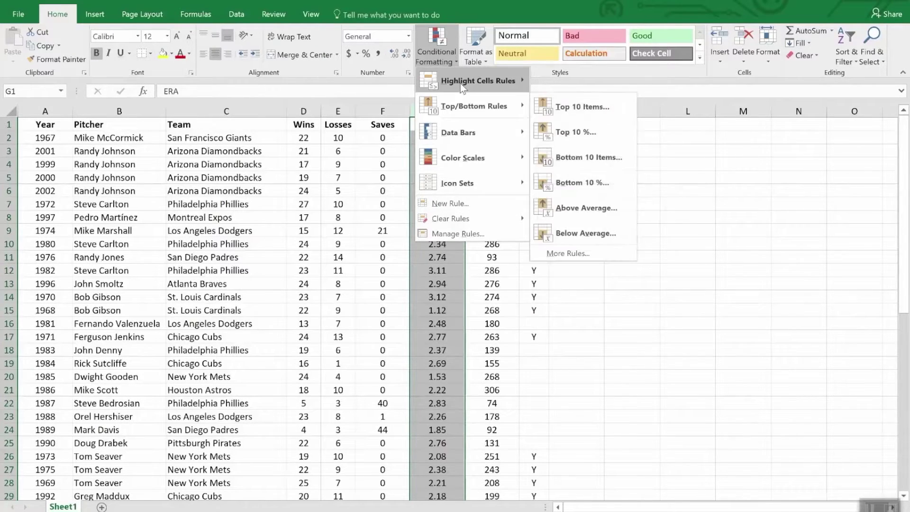
{"action": "mouse_move", "coordinate": [462, 83]}
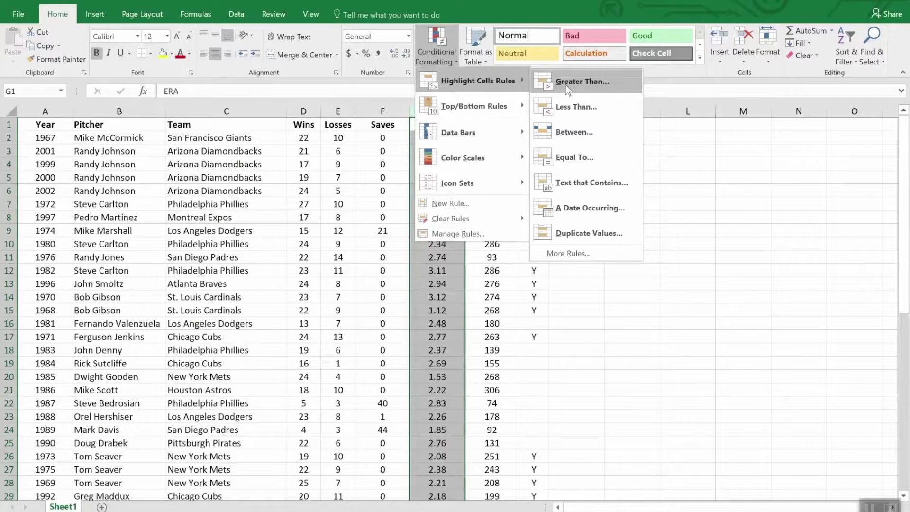
{"action": "left_click", "coordinate": [590, 107]}
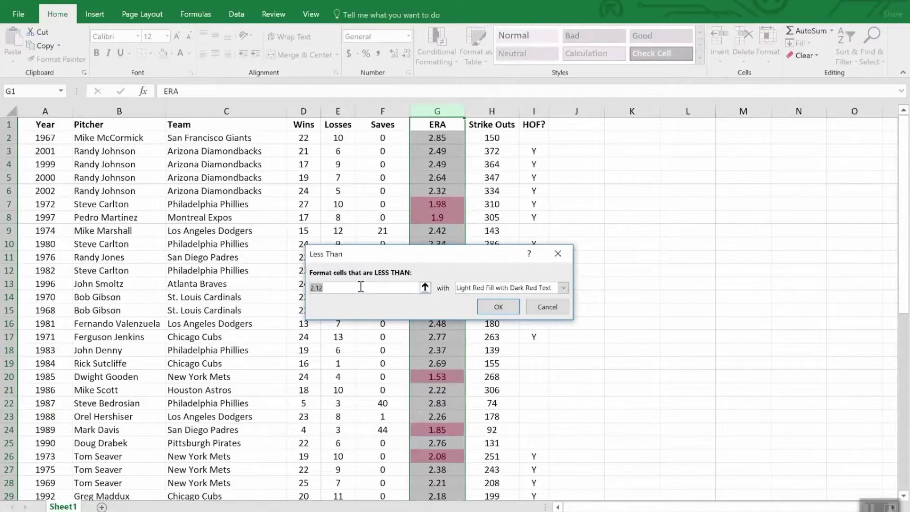
{"action": "type", "text": "2."}
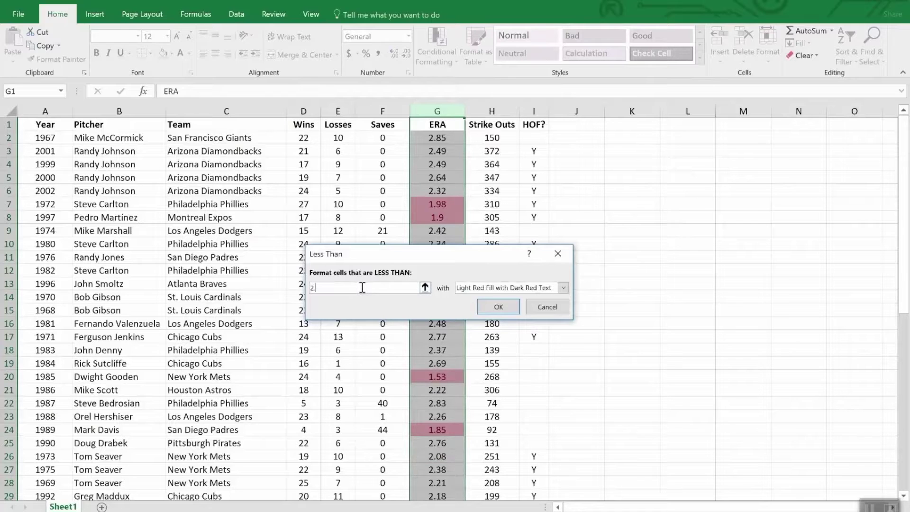
{"action": "type", "text": "00"}
{"action": "left_click", "coordinate": [498, 307]}
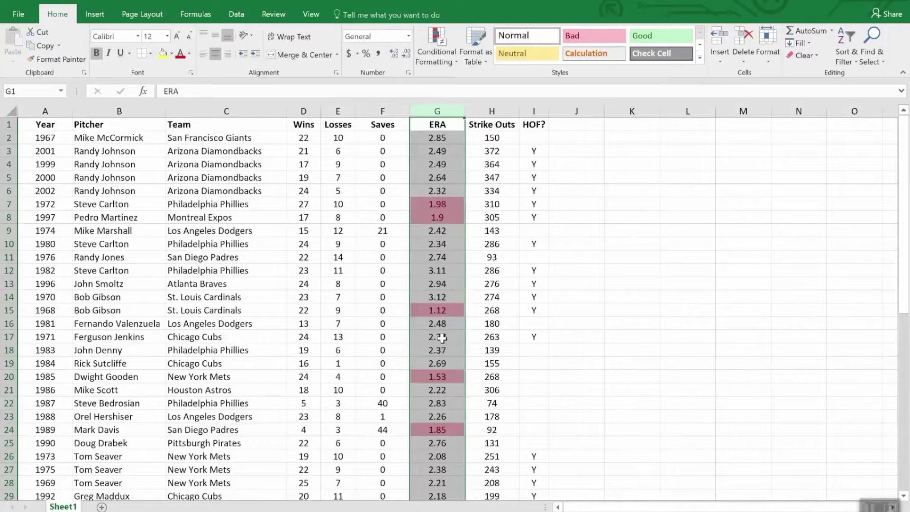
{"action": "scroll", "coordinate": [456, 371], "scroll_direction": "down", "scroll_amount": 12}
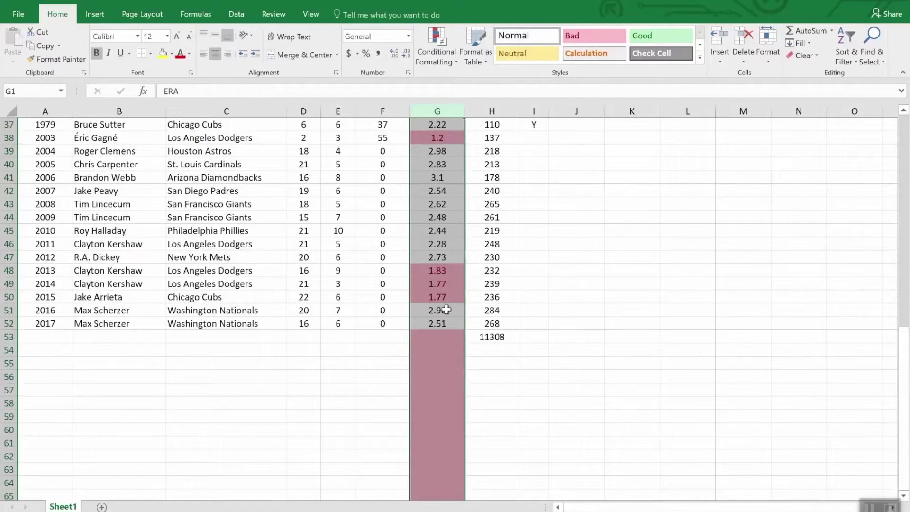
{"action": "scroll", "coordinate": [447, 308], "scroll_direction": "up", "scroll_amount": 8}
{"action": "scroll", "coordinate": [446, 308], "scroll_direction": "down", "scroll_amount": 8}
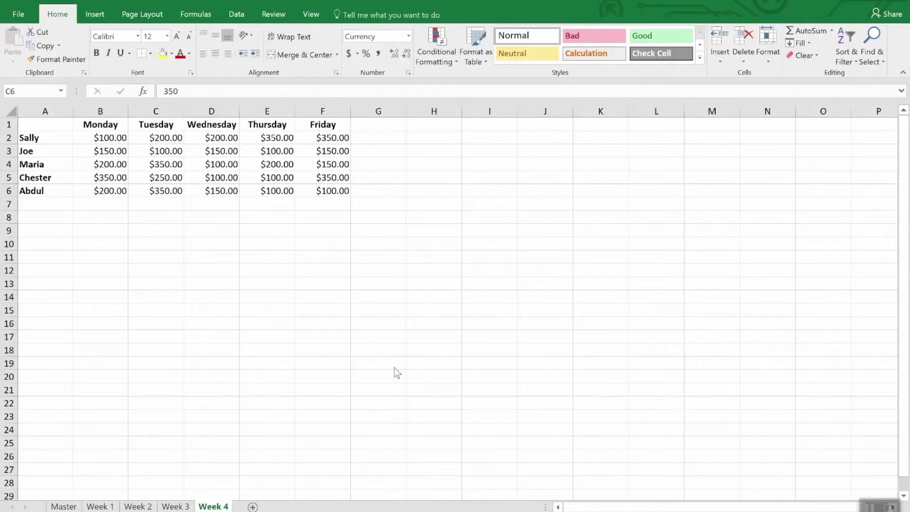
Start a new conditional formatting rule for B2:F6 on the Week 4 sheet with the Icon Sets format style.
{"action": "left_click", "coordinate": [119, 141]}
{"action": "left_click_drag", "start_coordinate": [119, 141], "coordinate": [333, 198]}
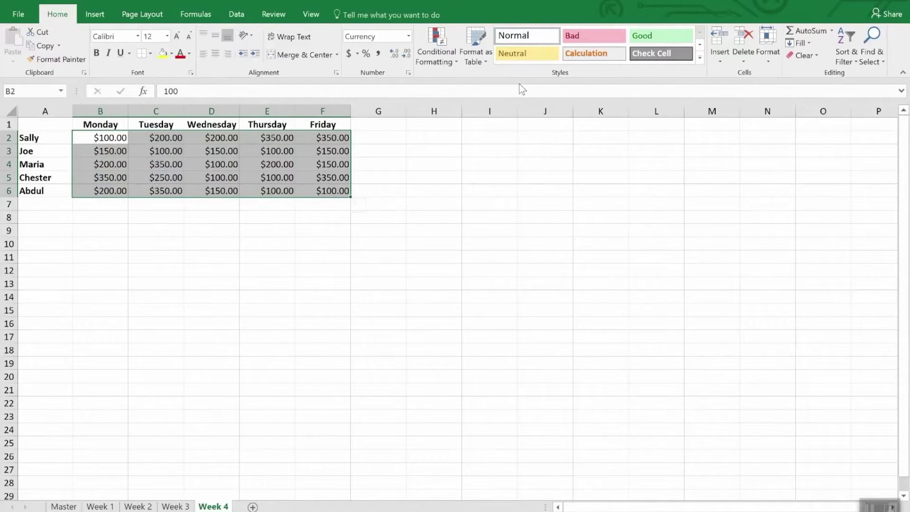
{"action": "left_click", "coordinate": [441, 40]}
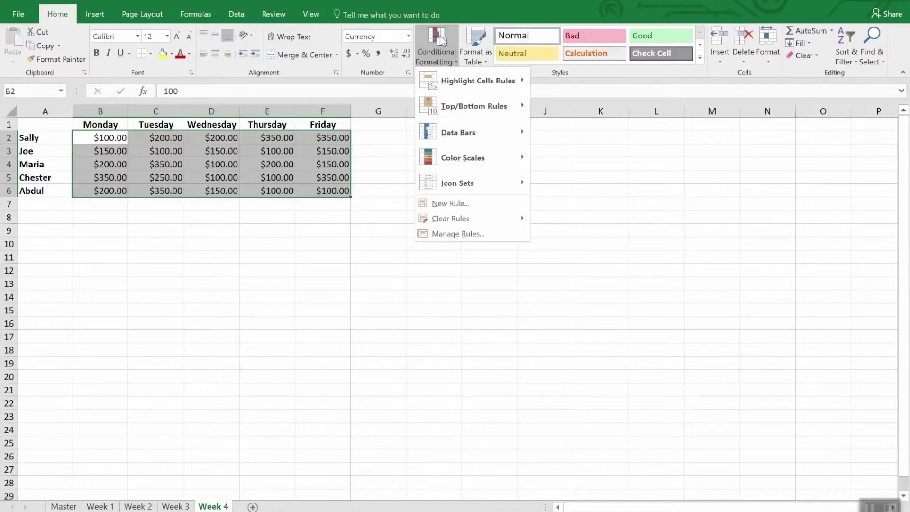
{"action": "left_click", "coordinate": [461, 205]}
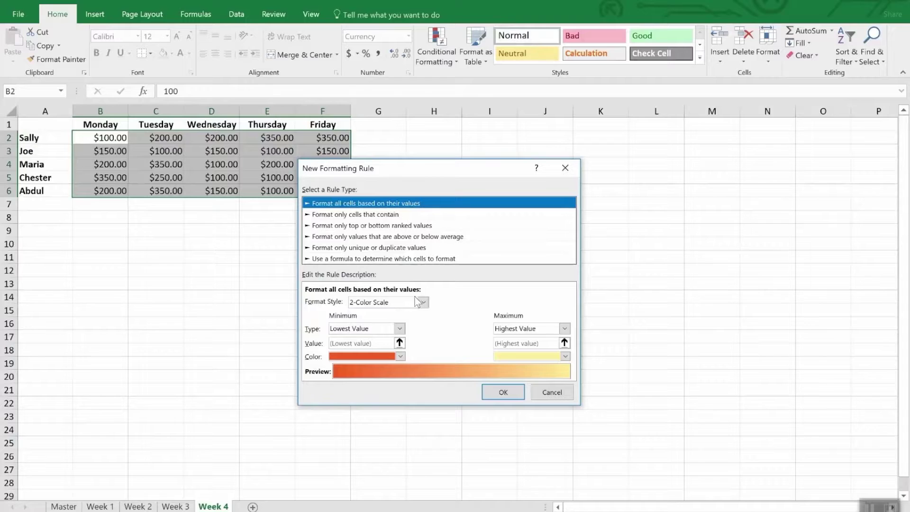
{"action": "left_click", "coordinate": [423, 303]}
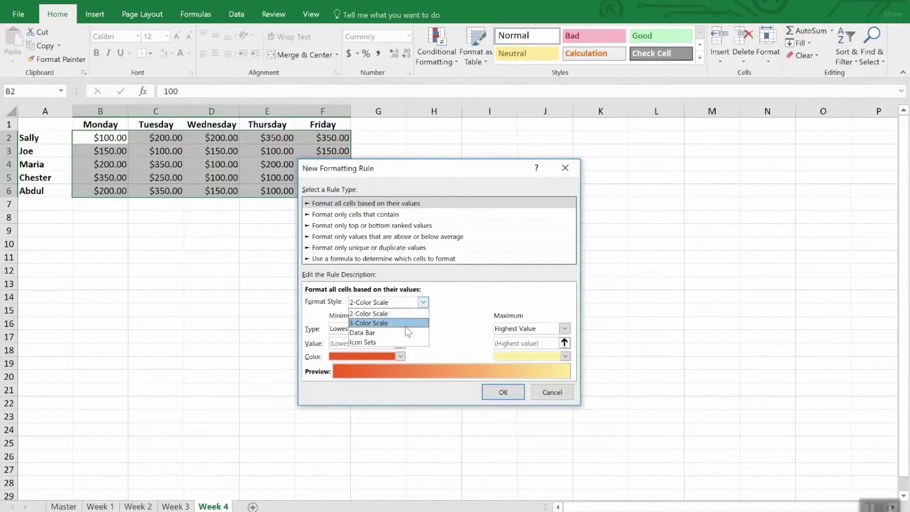
{"action": "left_click", "coordinate": [399, 340]}
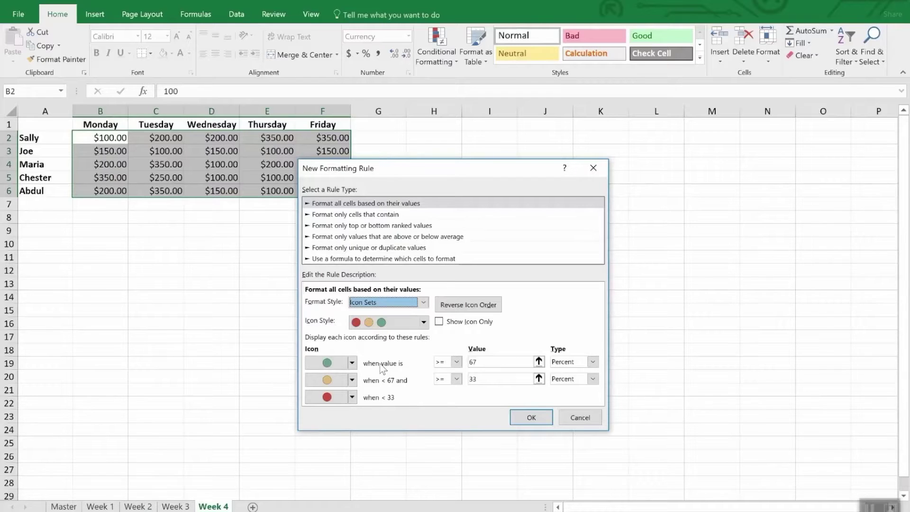
Set the green icon's threshold to the Number type with a value of at least 300.
{"action": "left_click", "coordinate": [593, 362]}
{"action": "left_click", "coordinate": [564, 372]}
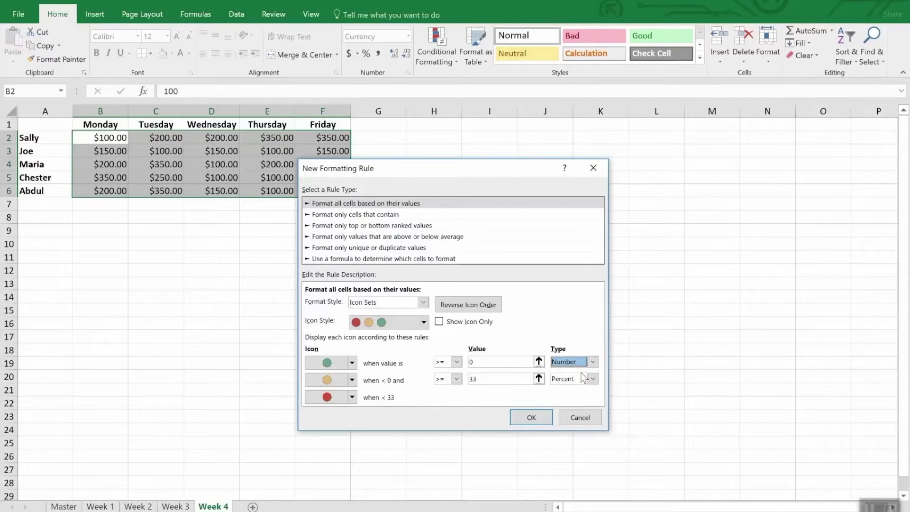
{"action": "left_click", "coordinate": [480, 361]}
{"action": "double_click", "coordinate": [480, 362]}
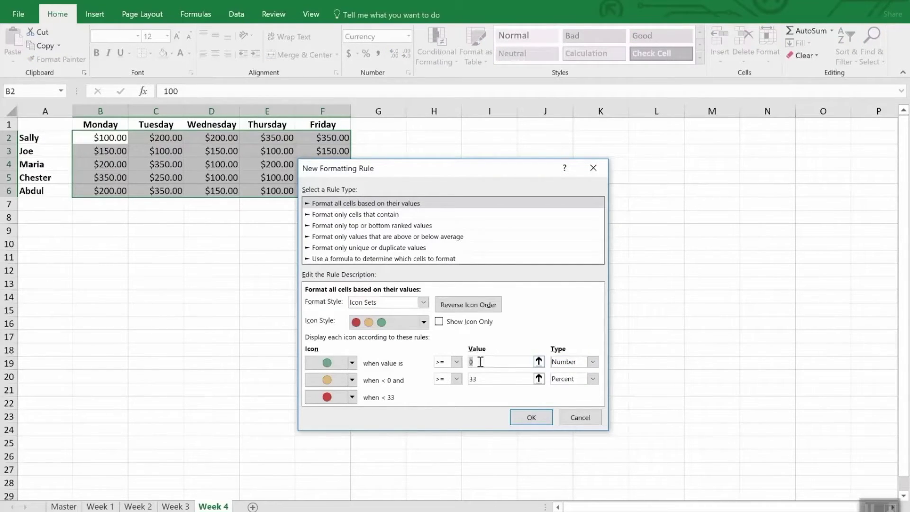
{"action": "type", "text": "300"}
Set the yellow icon's threshold to the Number type with a value of at least 200, and apply the icon set rule.
{"action": "left_click", "coordinate": [503, 379]}
{"action": "double_click", "coordinate": [504, 379]}
{"action": "type", "text": "200"}
{"action": "key", "text": "Tab"}
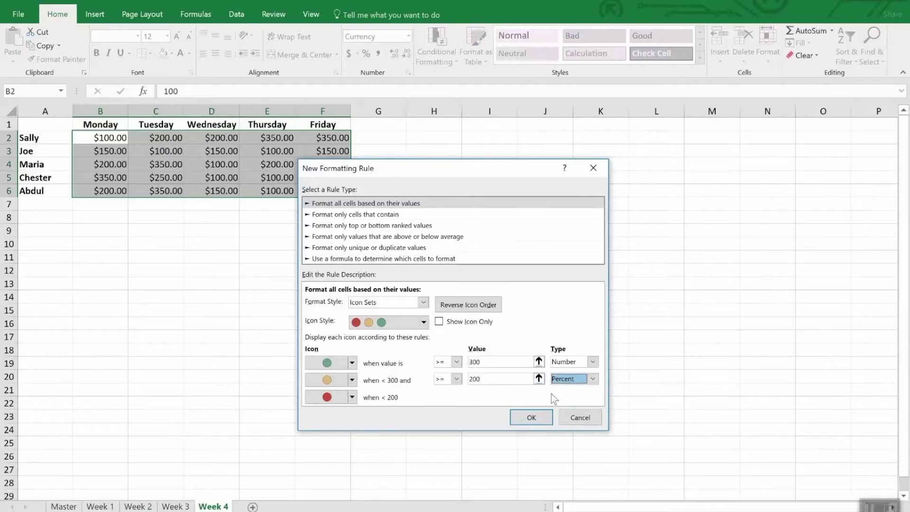
{"action": "left_click", "coordinate": [592, 377]}
{"action": "left_click", "coordinate": [587, 389]}
{"action": "double_click", "coordinate": [504, 378]}
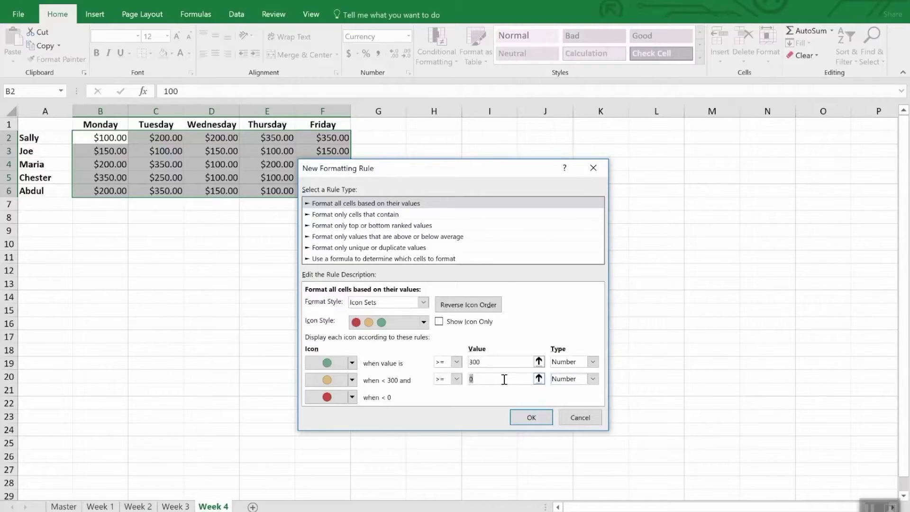
{"action": "type", "text": "200"}
{"action": "left_click", "coordinate": [534, 415]}
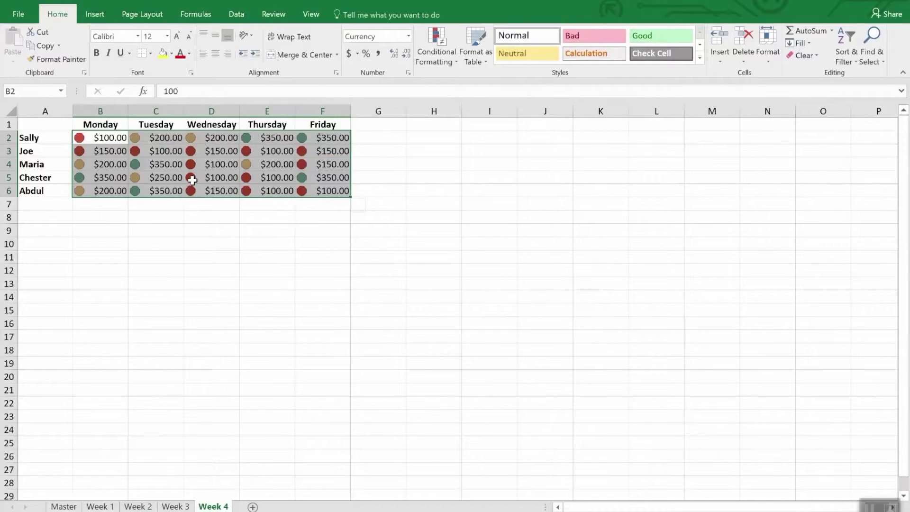
{"action": "left_click", "coordinate": [221, 221]}
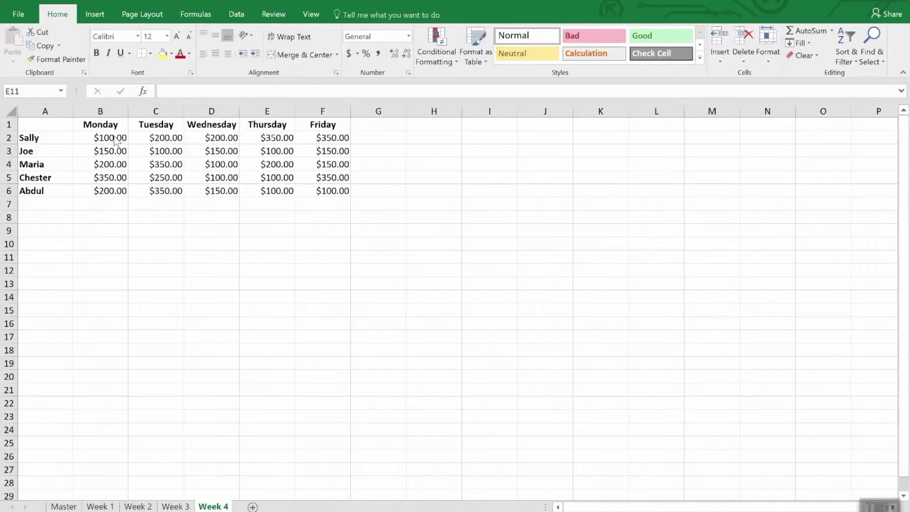
Create a formula-based conditional formatting rule for B2:F6 on the Week 4 sheet using the formula =b2<200.
{"action": "left_click_drag", "start_coordinate": [108, 138], "coordinate": [351, 195]}
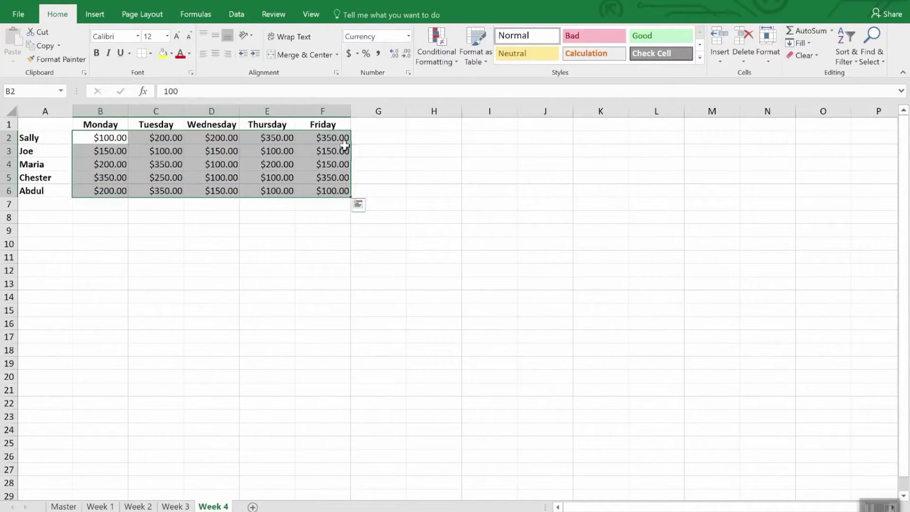
{"action": "left_click", "coordinate": [430, 41]}
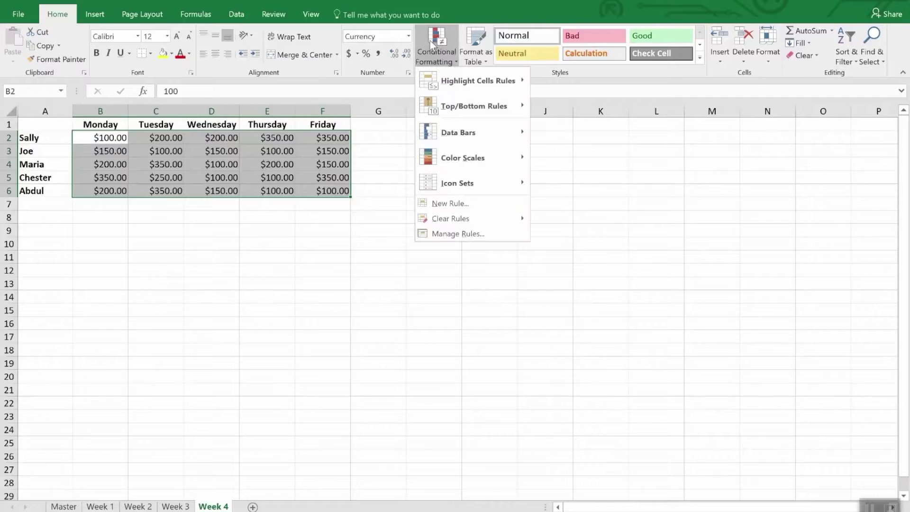
{"action": "left_click", "coordinate": [471, 207]}
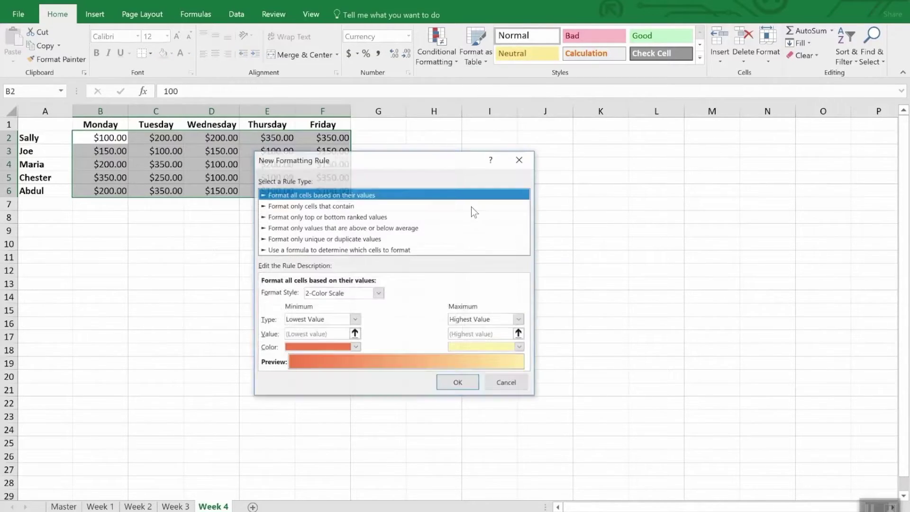
{"action": "left_click", "coordinate": [303, 250]}
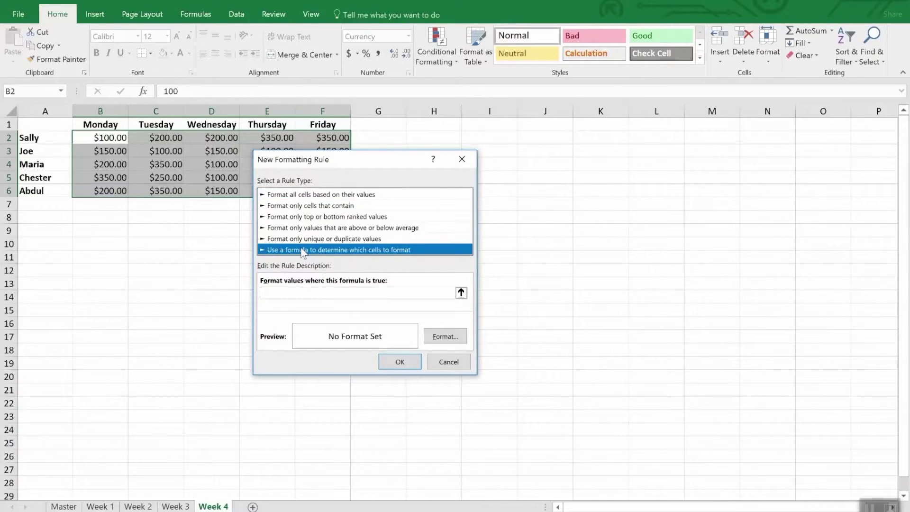
{"action": "left_click", "coordinate": [301, 292]}
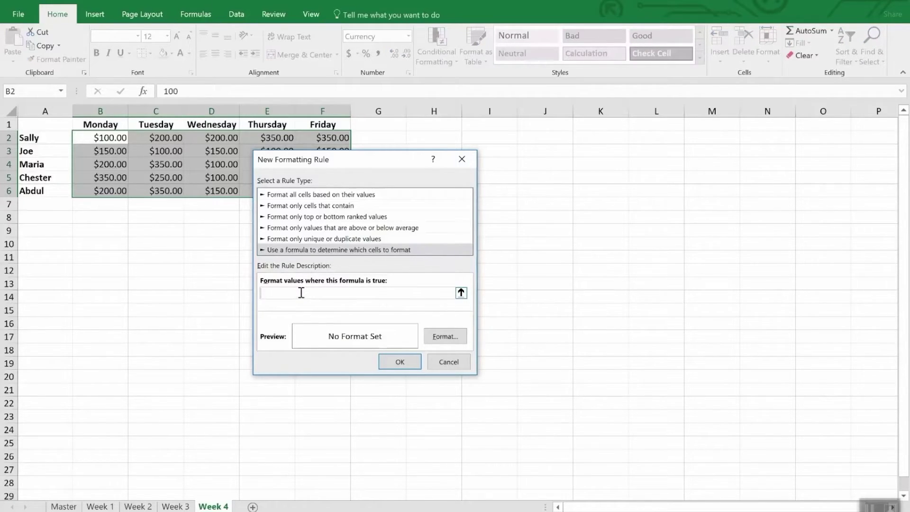
{"action": "type", "text": "=b2<200"}
Give the formula rule a yellow fill, apply it to the sales figures and deselect the range.
{"action": "left_click", "coordinate": [449, 338]}
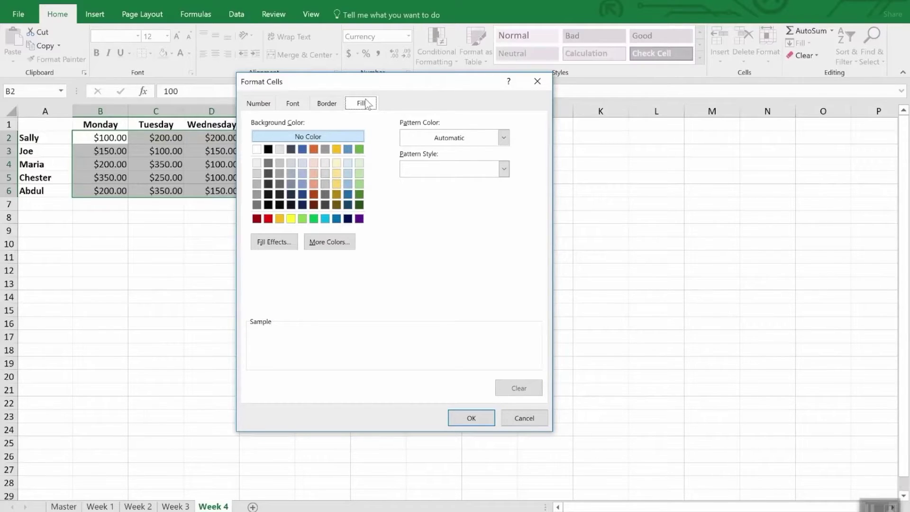
{"action": "left_click", "coordinate": [290, 218]}
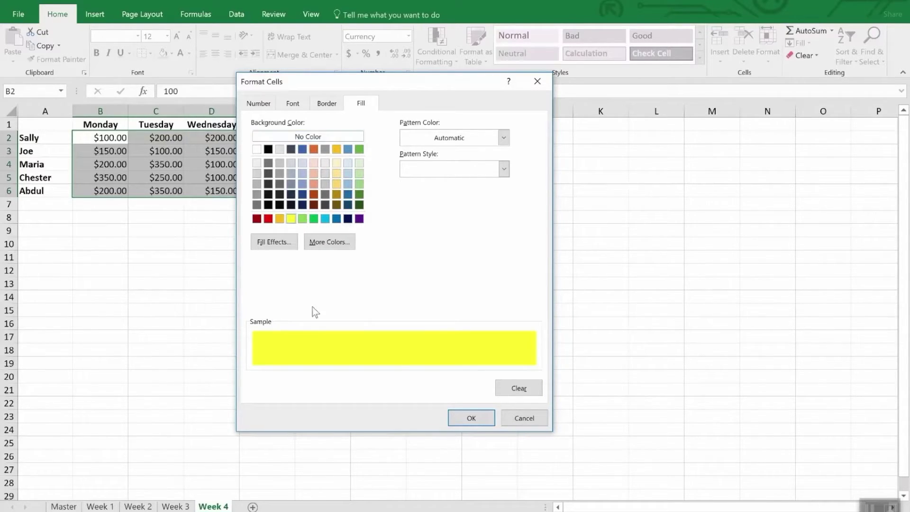
{"action": "left_click", "coordinate": [471, 418]}
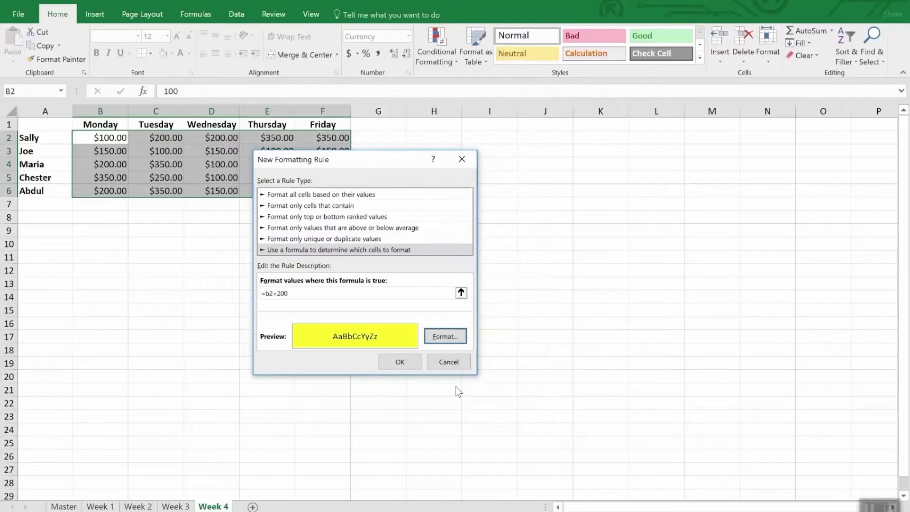
{"action": "left_click", "coordinate": [401, 363]}
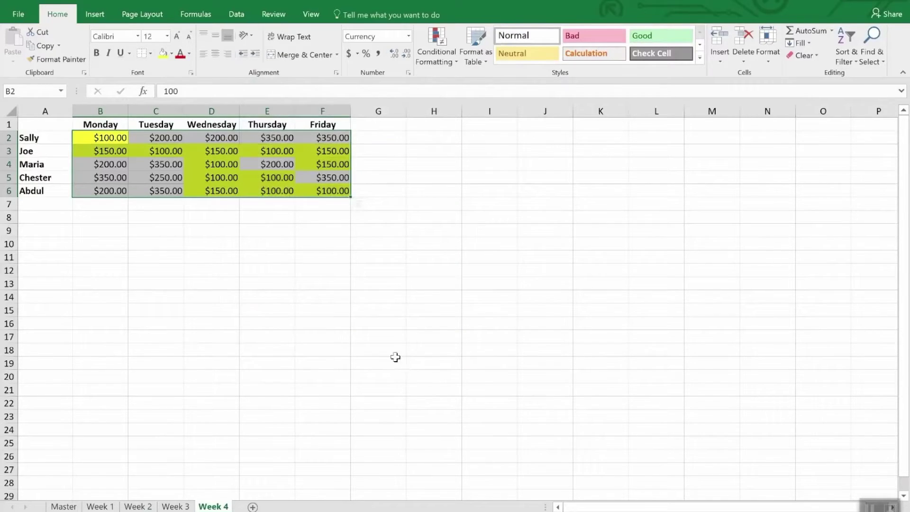
{"action": "left_click", "coordinate": [250, 296]}
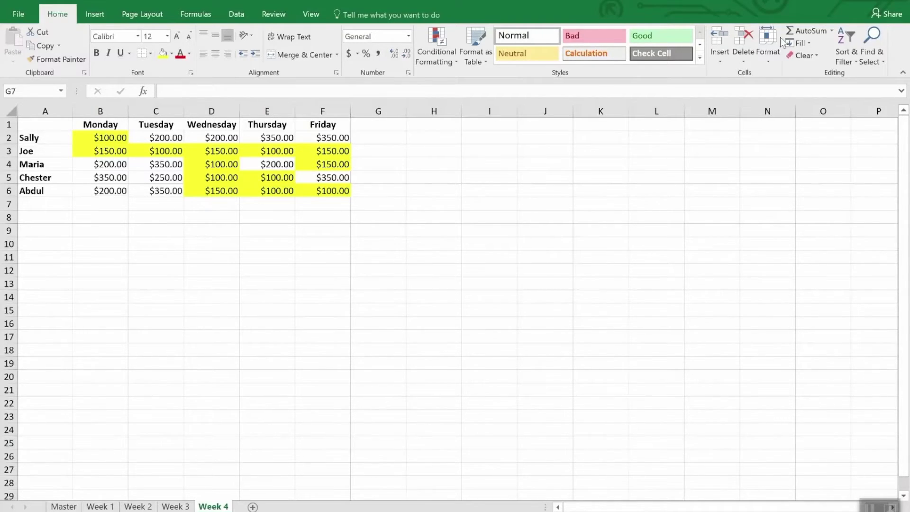
Select all cells with conditional formatting on the Week 4 sheet using Find & Select.
{"action": "left_click", "coordinate": [876, 57]}
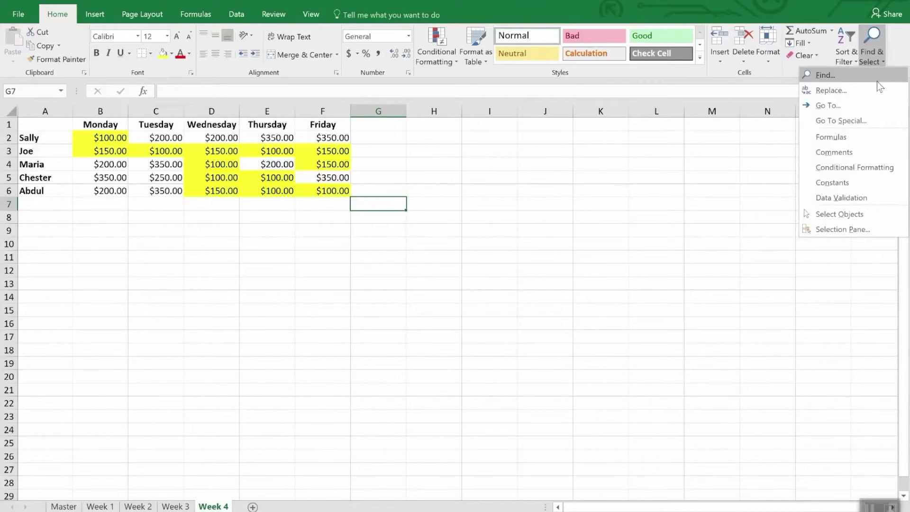
{"action": "left_click", "coordinate": [882, 166]}
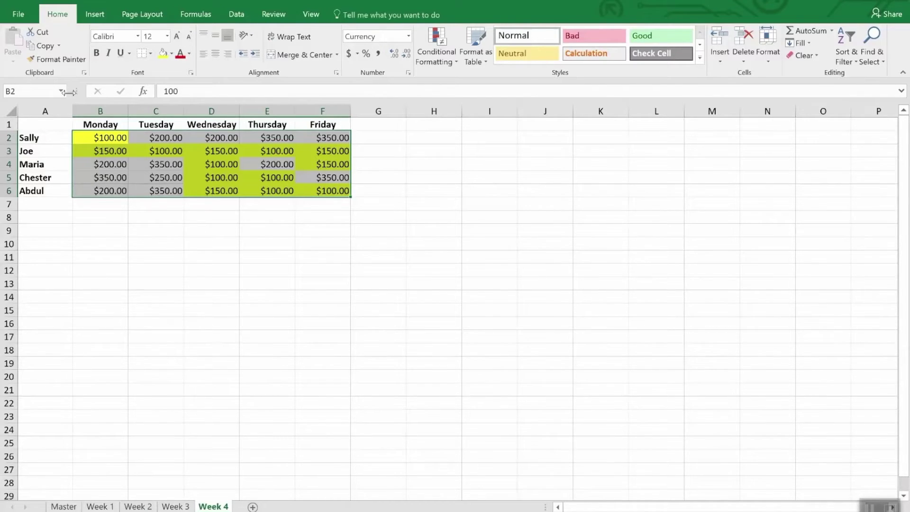
Try to copy the Week 4 conditional formatting onto the Week 3 sales figures with Format Painter.
{"action": "left_click", "coordinate": [62, 60]}
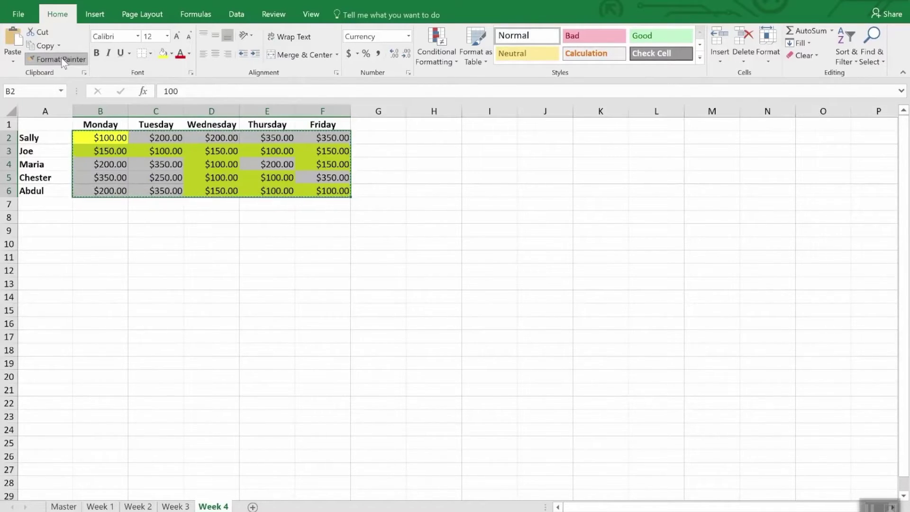
{"action": "left_click", "coordinate": [62, 61]}
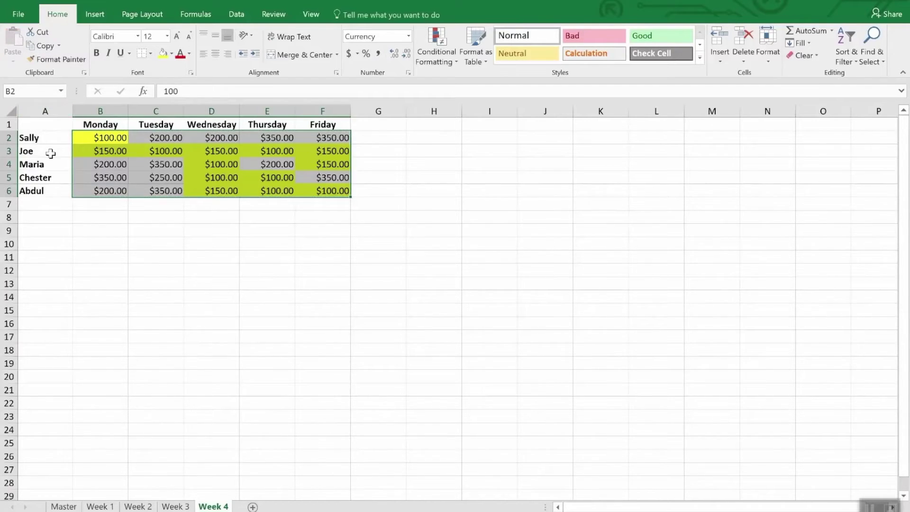
{"action": "left_click", "coordinate": [182, 507]}
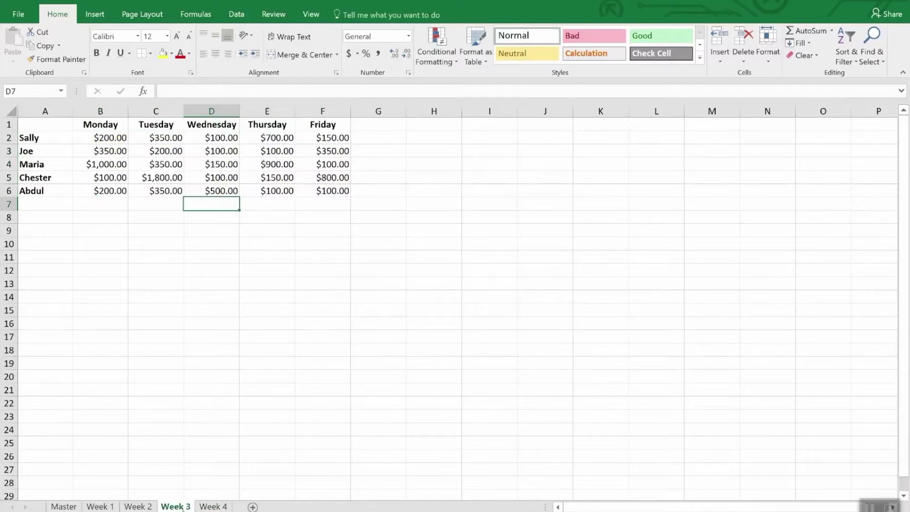
{"action": "left_click", "coordinate": [113, 137]}
{"action": "left_click_drag", "start_coordinate": [113, 138], "coordinate": [326, 195]}
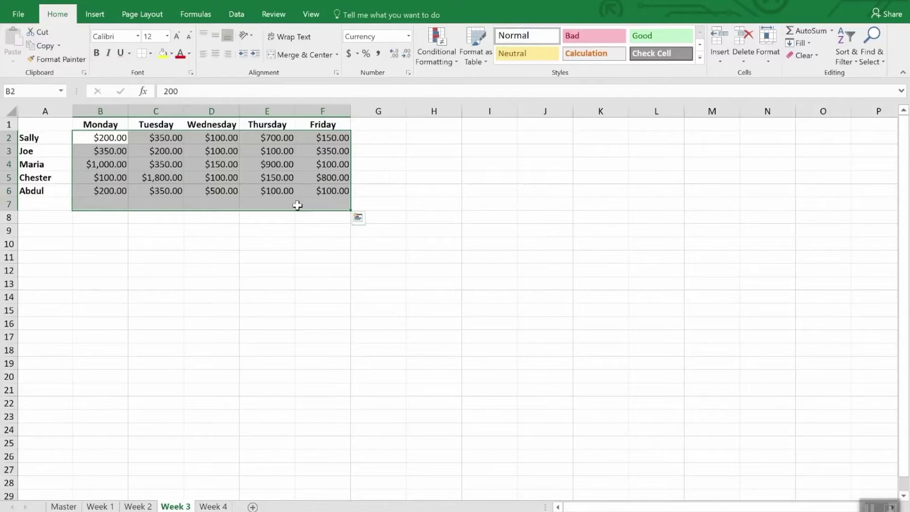
Pick up the Week 4 range's formatting with Format Painter kept active and apply it to B2:F6 on the Week 3 sheet.
{"action": "left_click", "coordinate": [214, 506]}
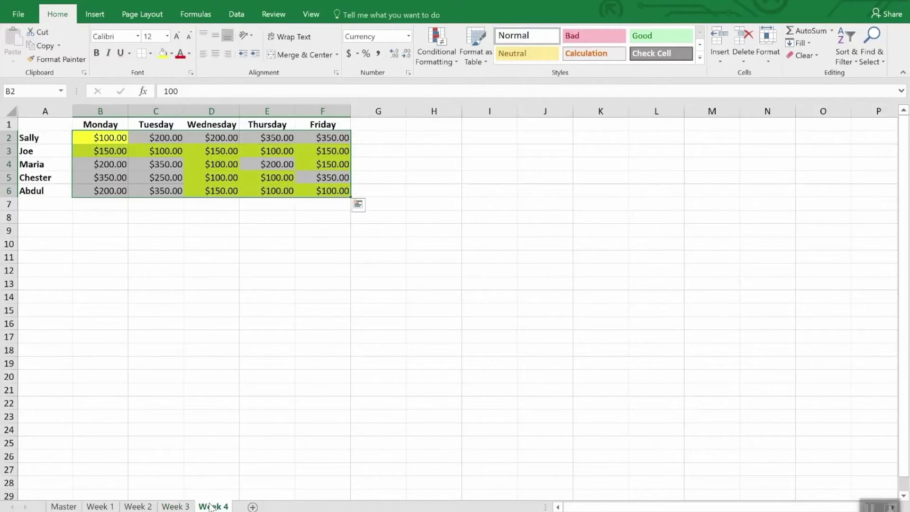
{"action": "left_click", "coordinate": [60, 60]}
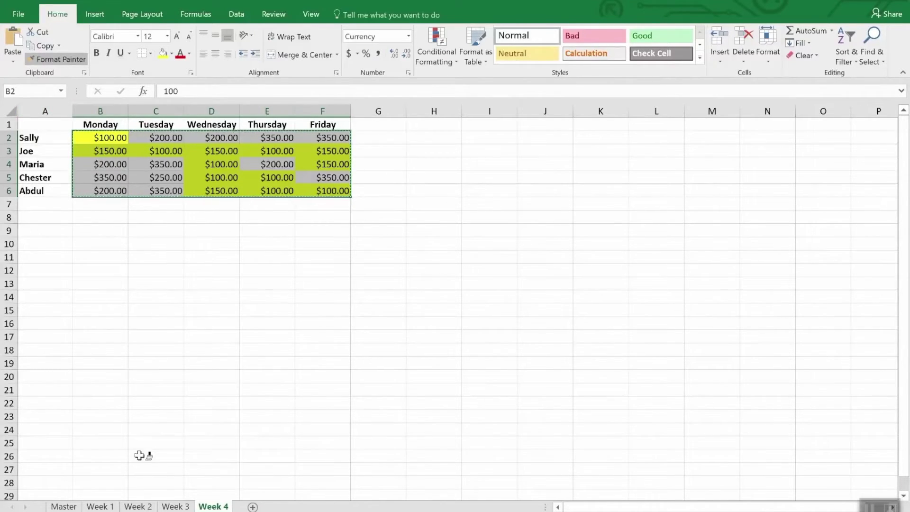
{"action": "left_click", "coordinate": [173, 507]}
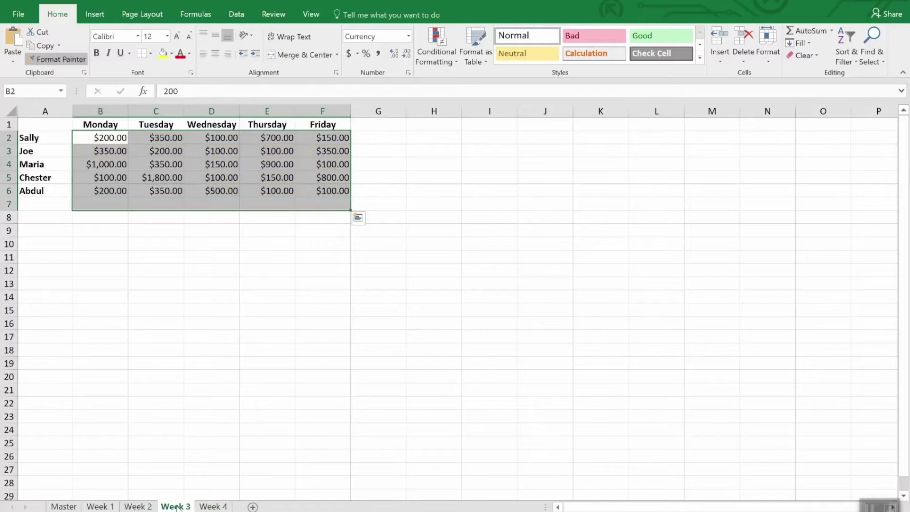
{"action": "left_click", "coordinate": [110, 138]}
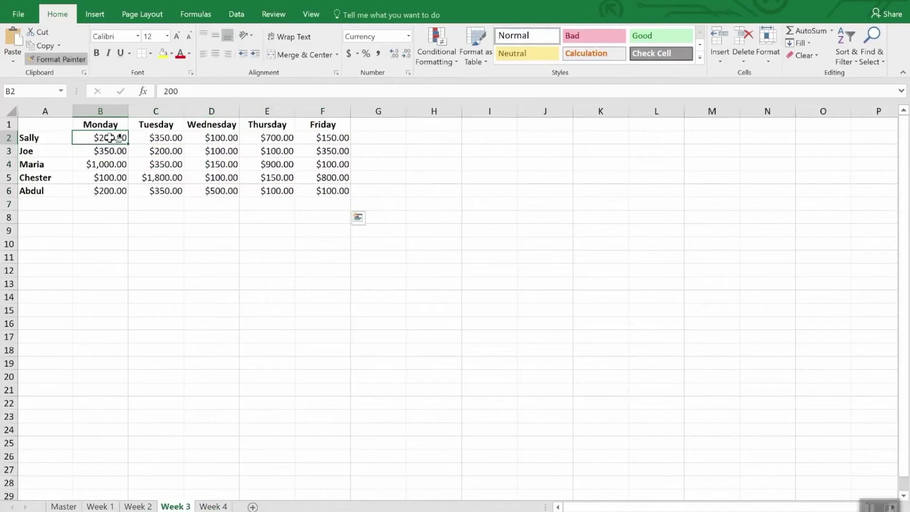
{"action": "left_click_drag", "start_coordinate": [109, 138], "coordinate": [331, 189]}
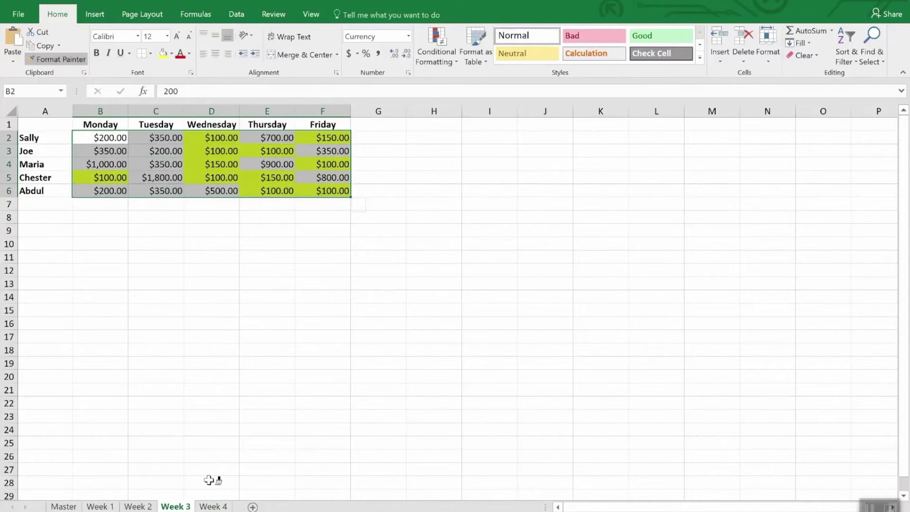
Apply the copied conditional formatting to B2:F6 on the Week 2 sheet and to the same range on the Week 1 sheet.
{"action": "left_click", "coordinate": [138, 505]}
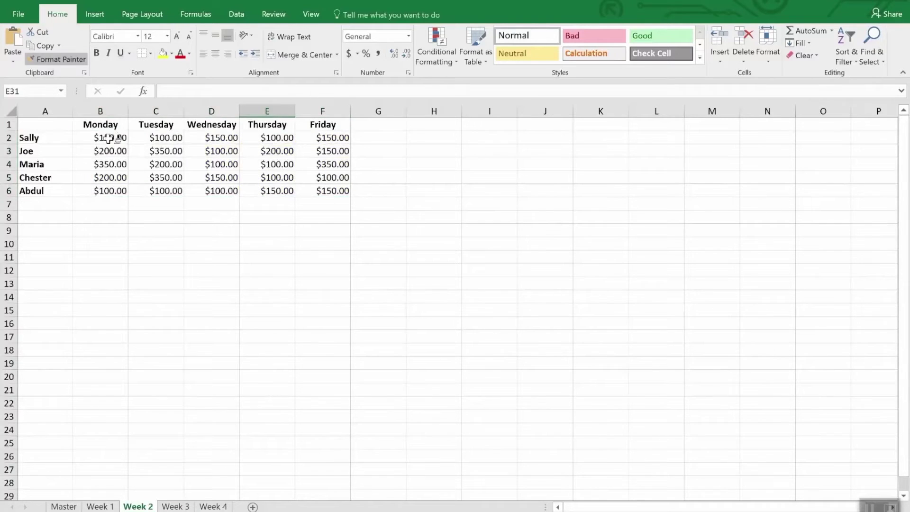
{"action": "mouse_move", "coordinate": [109, 137]}
{"action": "left_mouse_down"}
{"action": "mouse_move", "coordinate": [223, 171]}
{"action": "mouse_move", "coordinate": [344, 189]}
{"action": "left_mouse_up"}
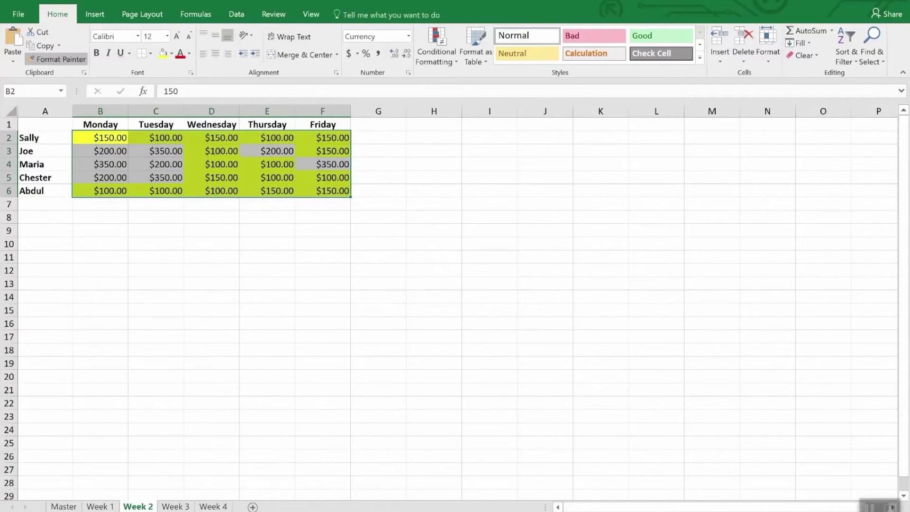
{"action": "left_click", "coordinate": [100, 506]}
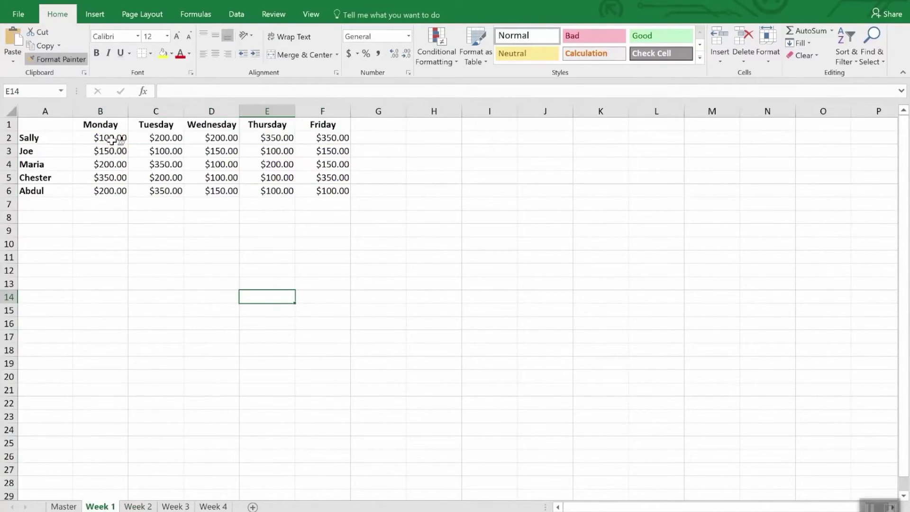
{"action": "left_click_drag", "start_coordinate": [101, 138], "coordinate": [321, 195]}
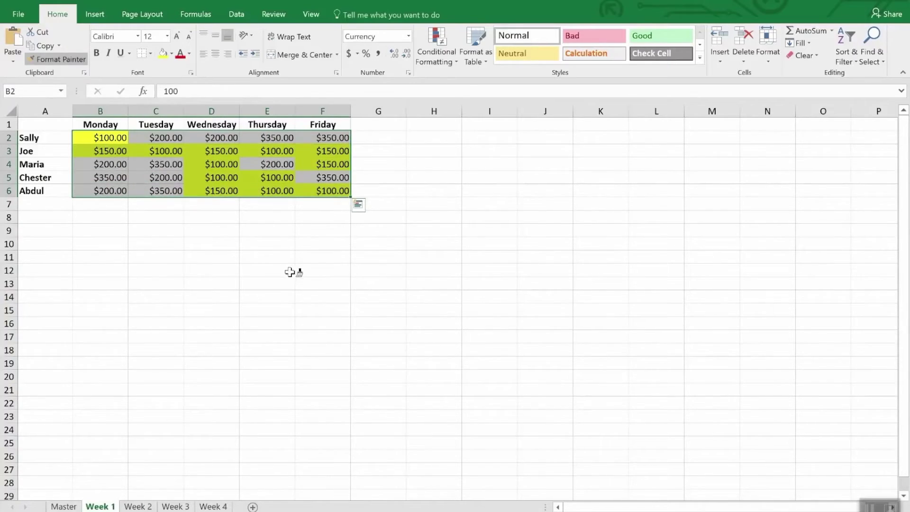
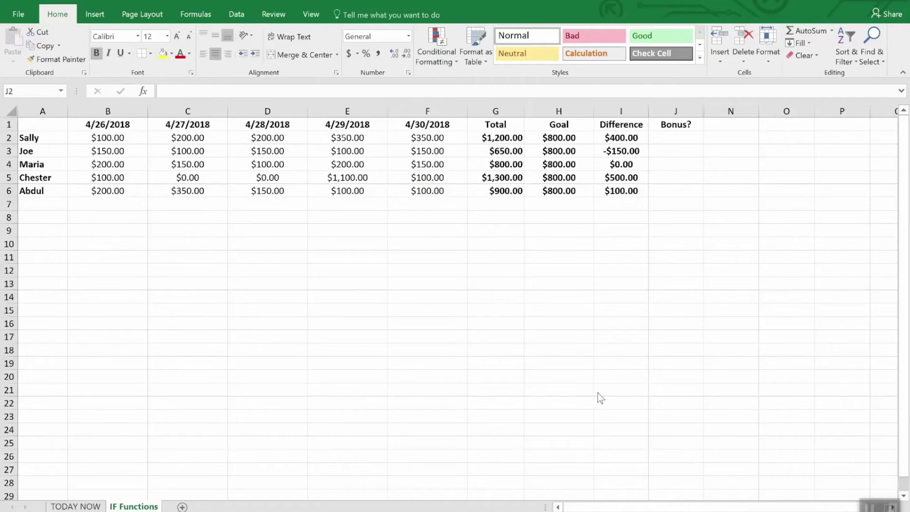
{"action": "left_click", "coordinate": [682, 142]}
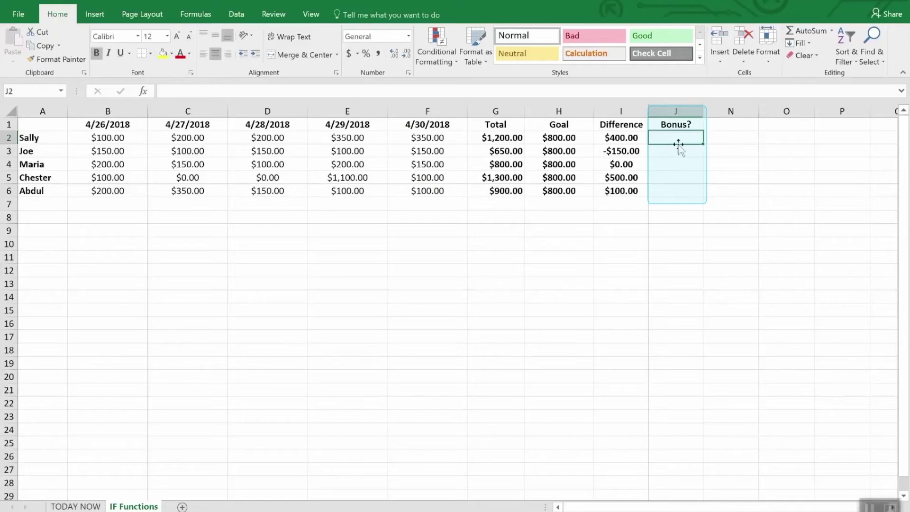
{"action": "left_click_drag", "start_coordinate": [675, 139], "coordinate": [674, 193]}
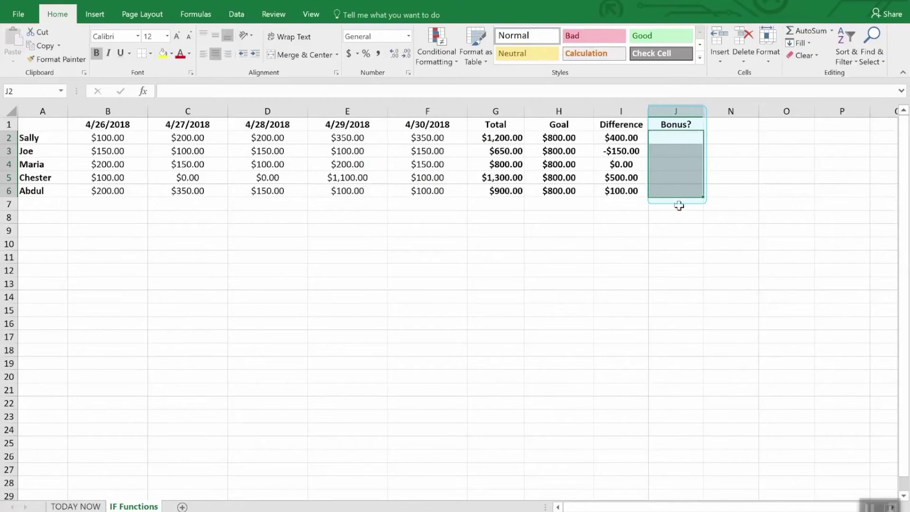
{"action": "left_click", "coordinate": [678, 218]}
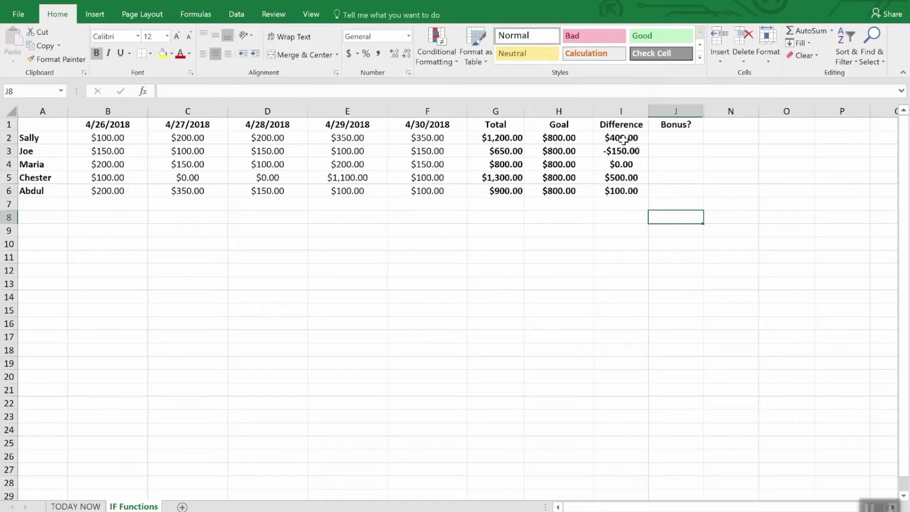
Enter the formula =IF(I2>0,"Yes","No") in cell J2 of the Bonus? column.
{"action": "left_click", "coordinate": [678, 141]}
{"action": "type", "text": "=IF"}
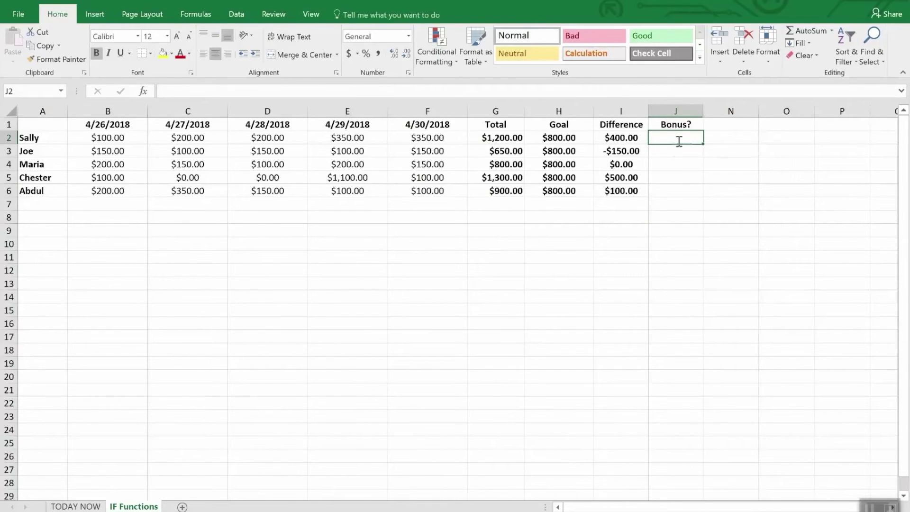
{"action": "type", "text": "("}
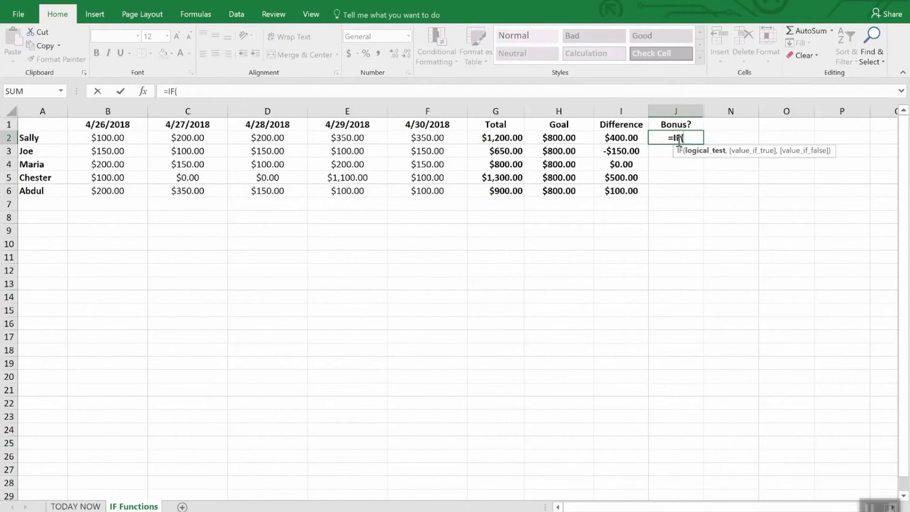
{"action": "type", "text": "i2>"}
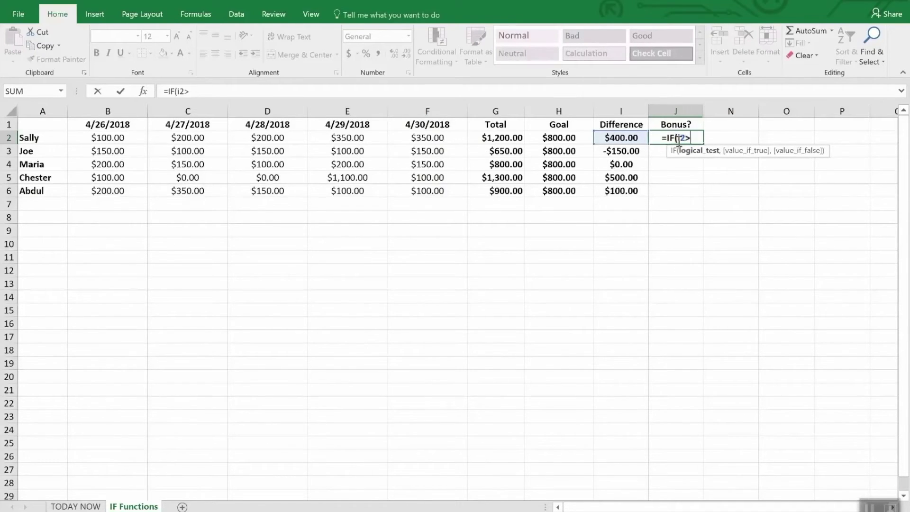
{"action": "type", "text": "0,"}
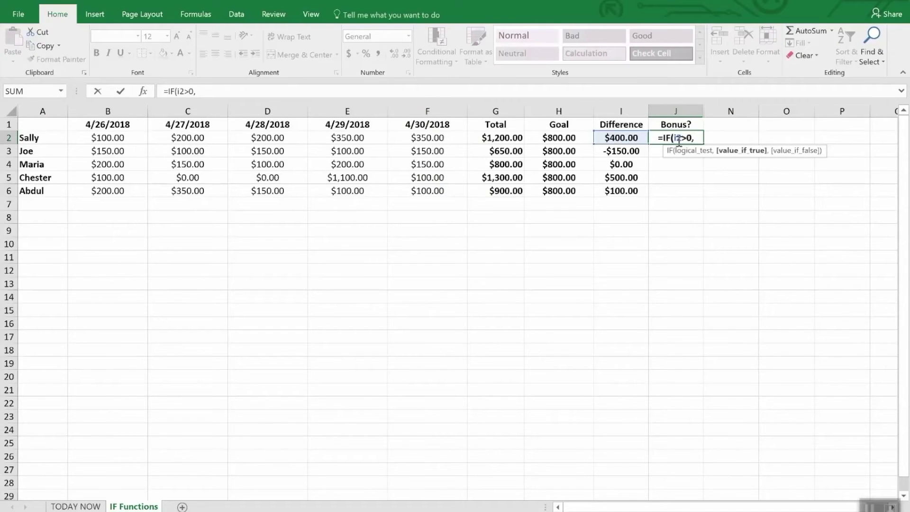
{"action": "type", "text": "\""}
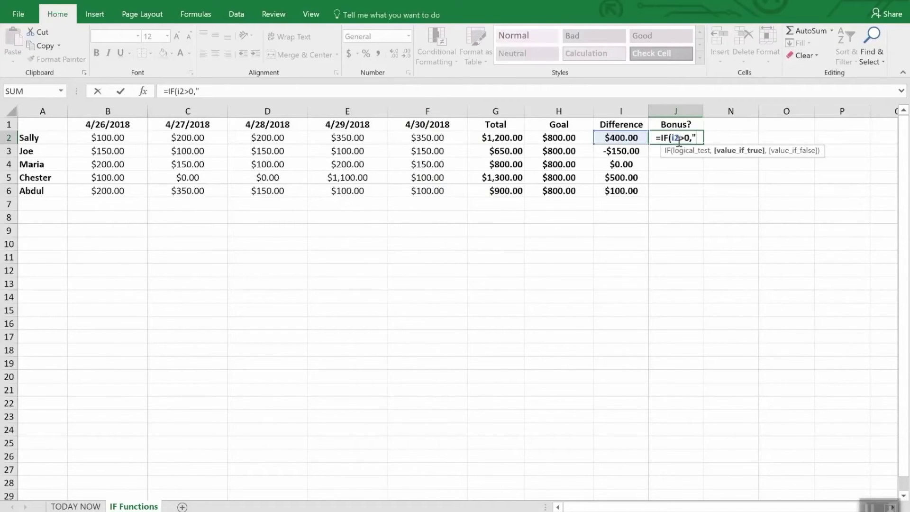
{"action": "type", "text": "Yes\""}
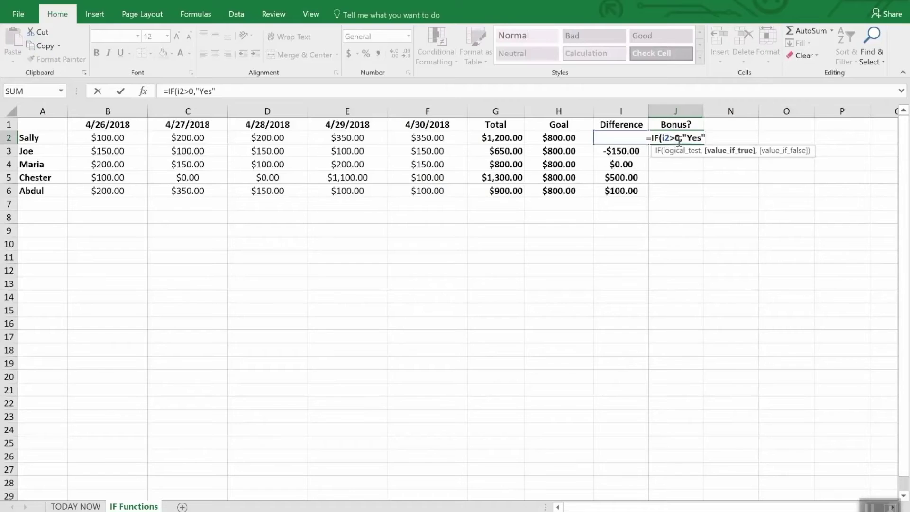
{"action": "type", "text": ","}
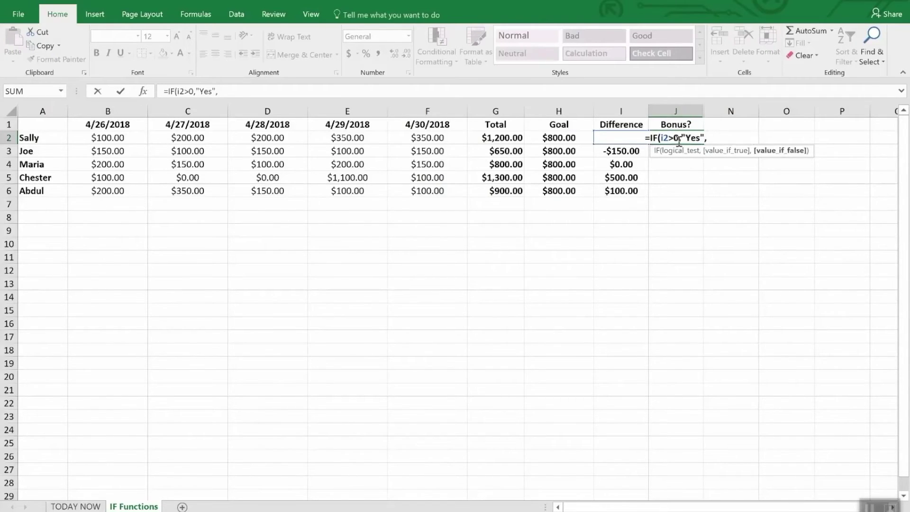
{"action": "type", "text": "No"}
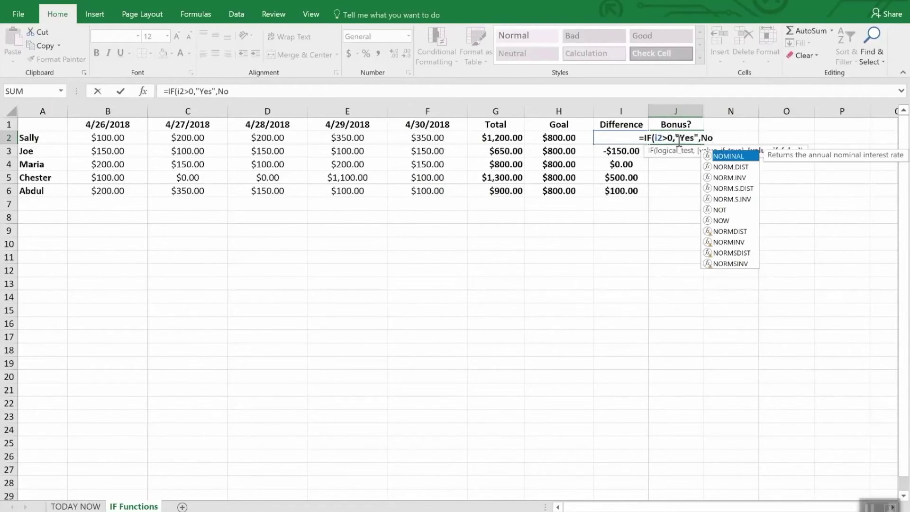
{"action": "key", "text": "BackSpace"}
{"action": "key", "text": "BackSpace"}
{"action": "type", "text": "\""}
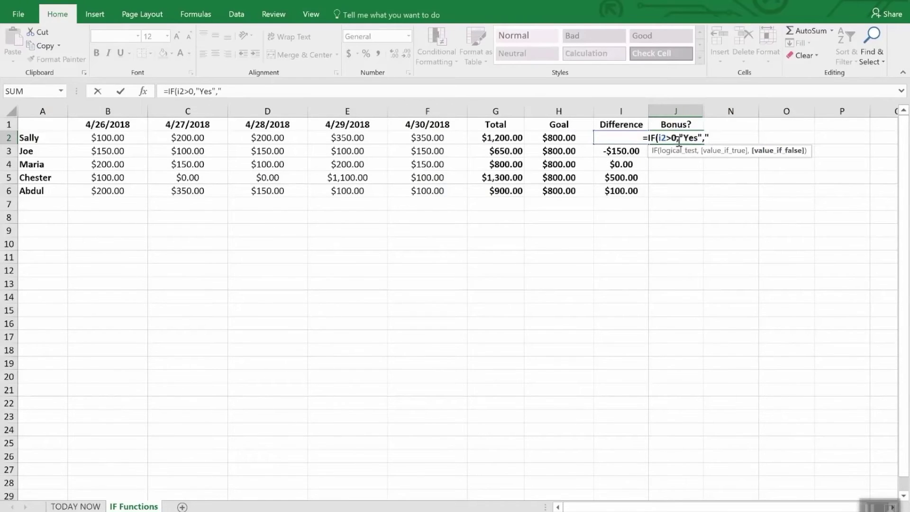
{"action": "type", "text": "No\""}
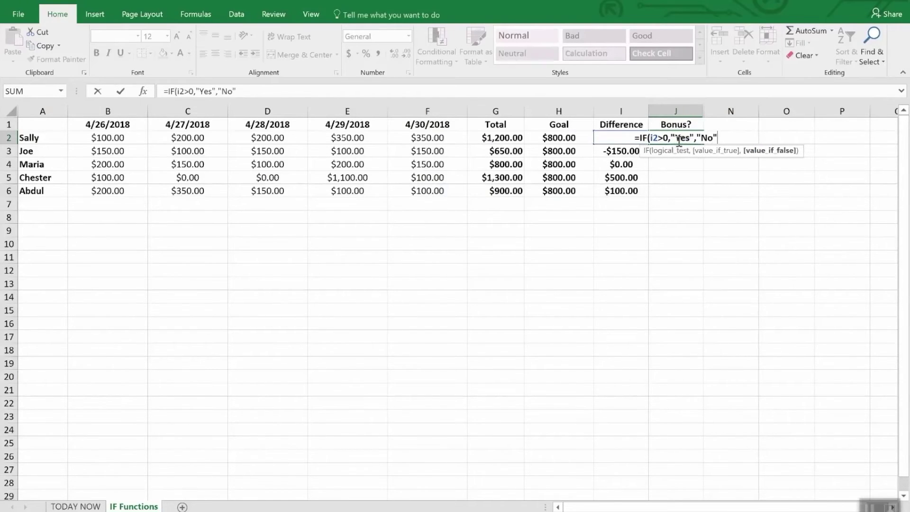
{"action": "type", "text": ")"}
{"action": "key", "text": "Return"}
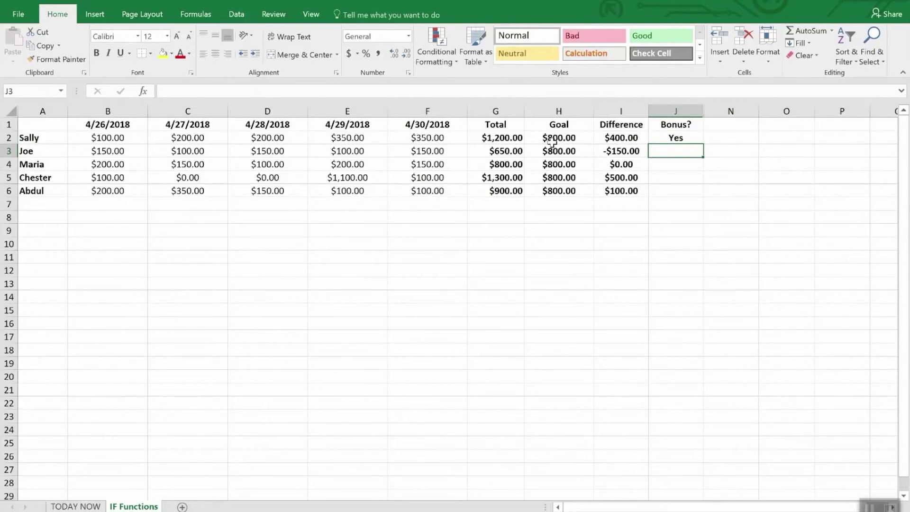
Fill the J2 bonus formula down through J6 and deselect the range.
{"action": "left_click", "coordinate": [684, 176]}
{"action": "left_click", "coordinate": [677, 138]}
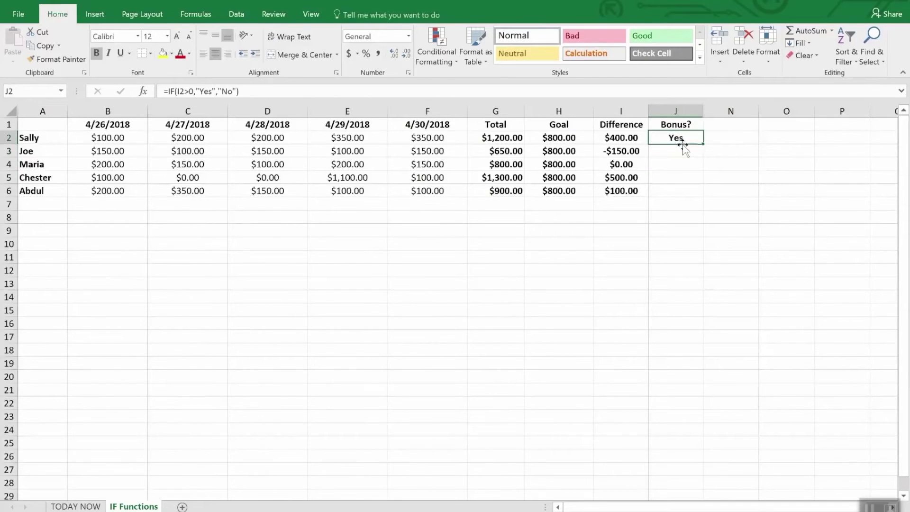
{"action": "left_click_drag", "start_coordinate": [704, 143], "coordinate": [703, 198]}
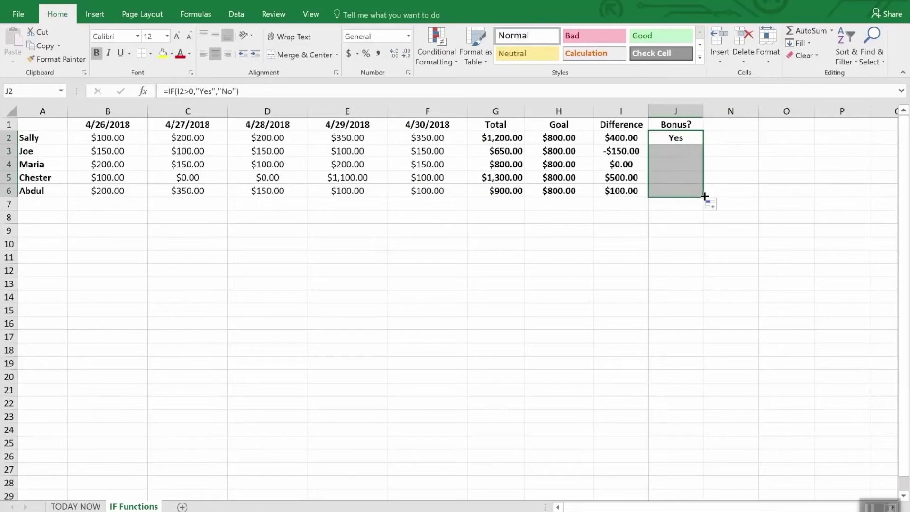
{"action": "left_click", "coordinate": [689, 229]}
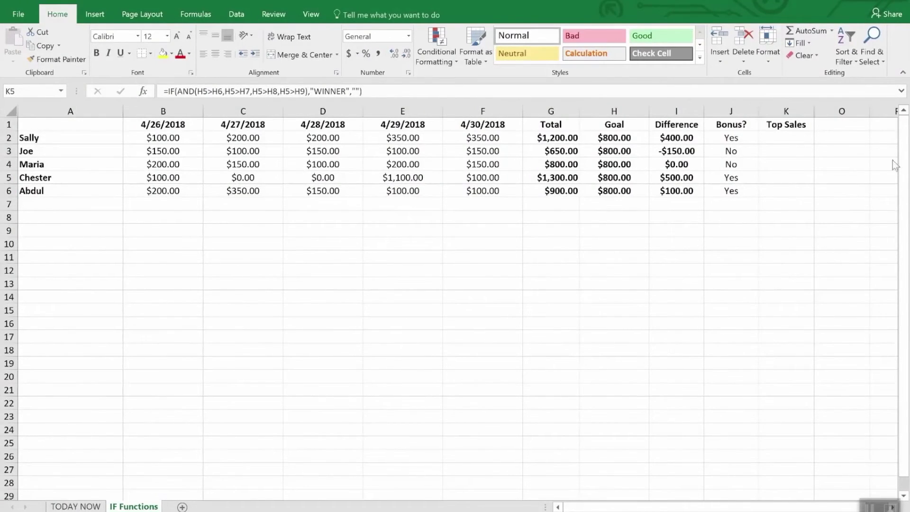
Start an IF formula with a nested AND in cell K5 of the Top Sales column, testing I5>I2 and I5>I3.
{"action": "key", "text": "ctrl+v"}
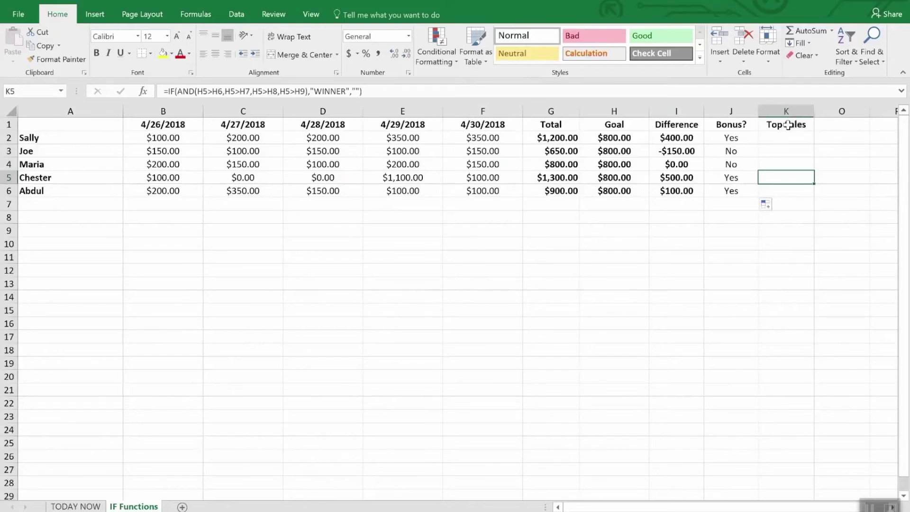
{"action": "left_click", "coordinate": [787, 125]}
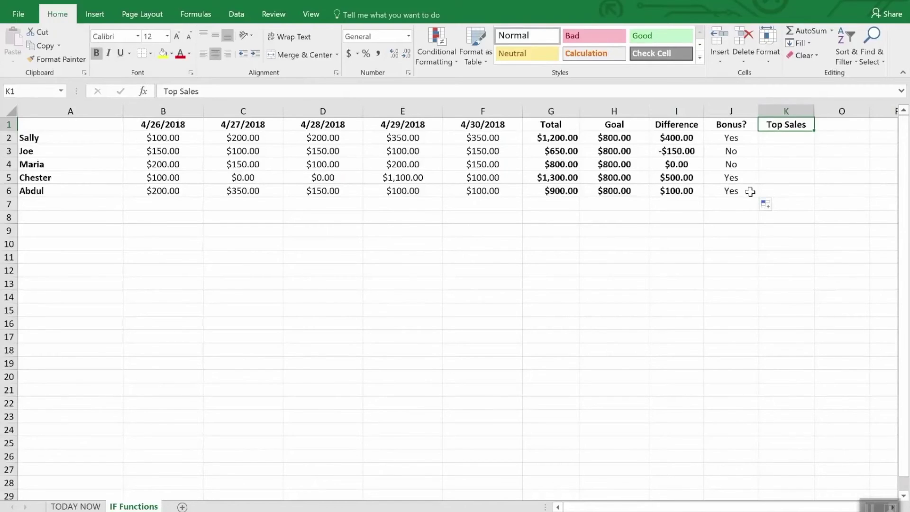
{"action": "left_click", "coordinate": [775, 179]}
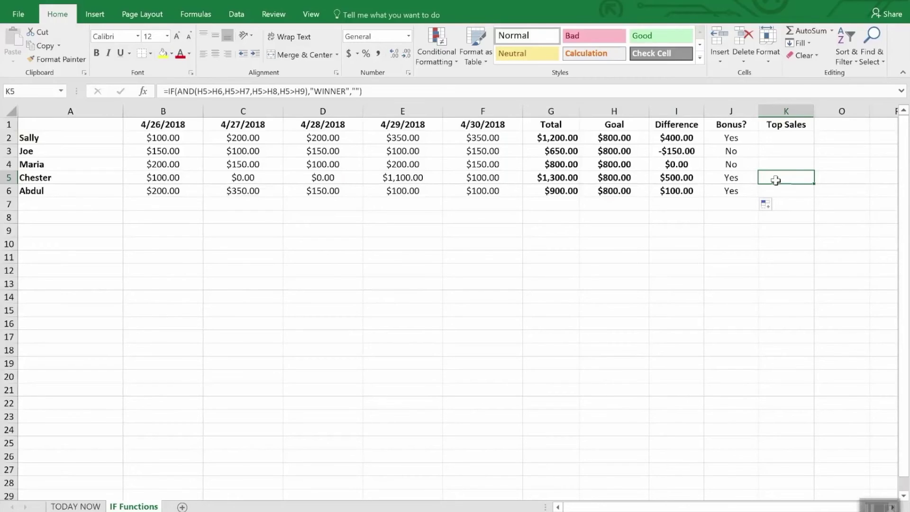
{"action": "type", "text": "="}
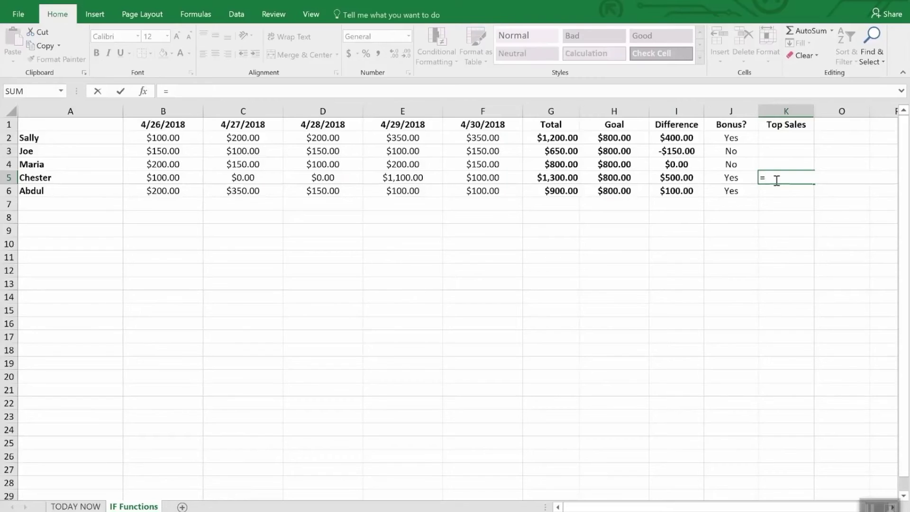
{"action": "type", "text": "I"}
{"action": "key", "text": "Tab"}
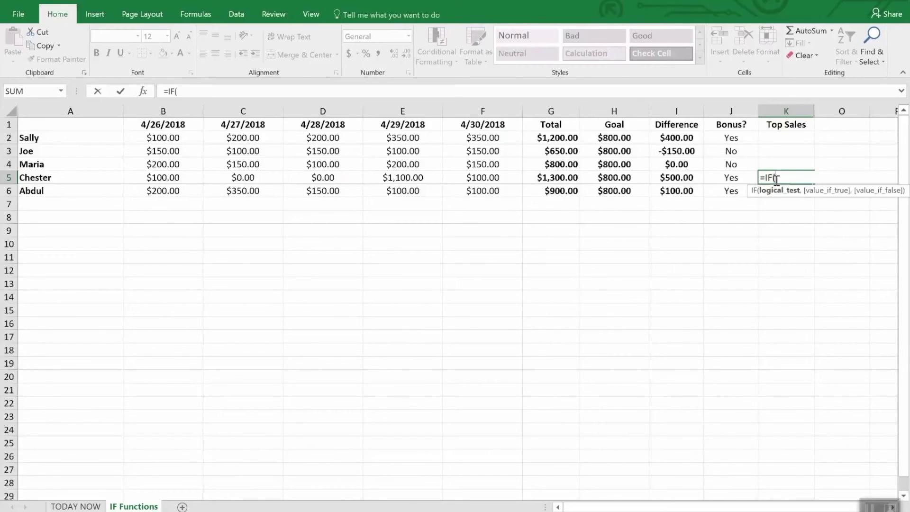
{"action": "type", "text": "and("}
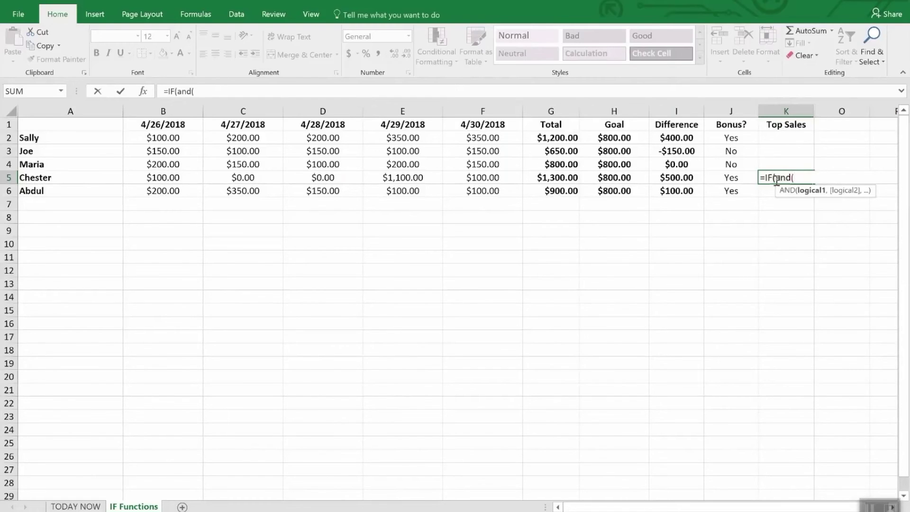
{"action": "type", "text": "i5"}
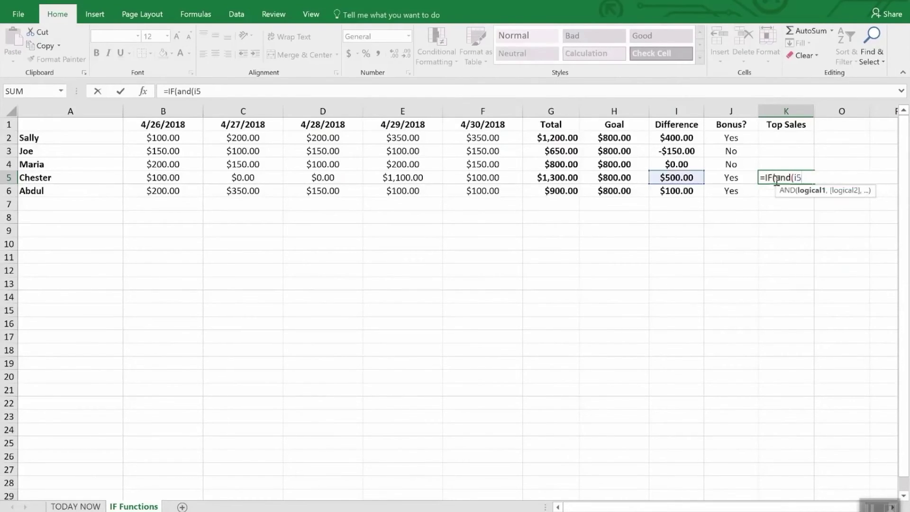
{"action": "type", "text": ">i2,i"}
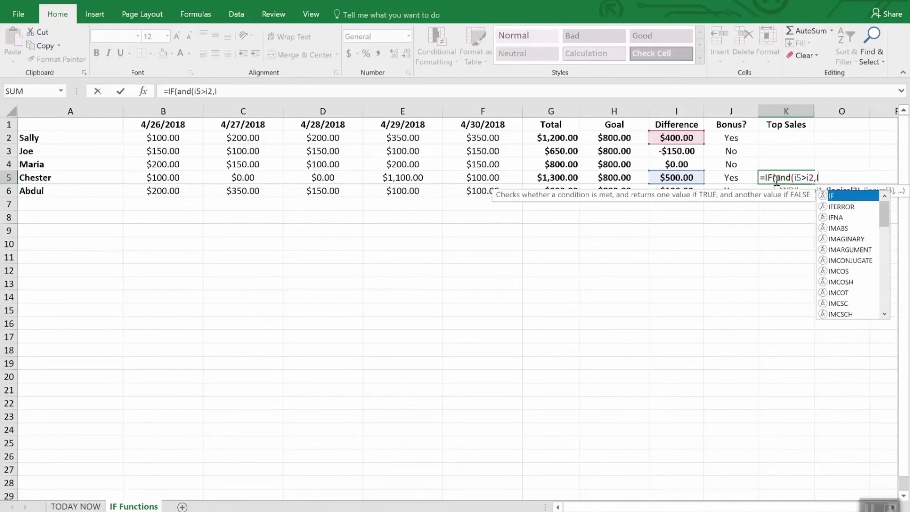
{"action": "type", "text": "5>i"}
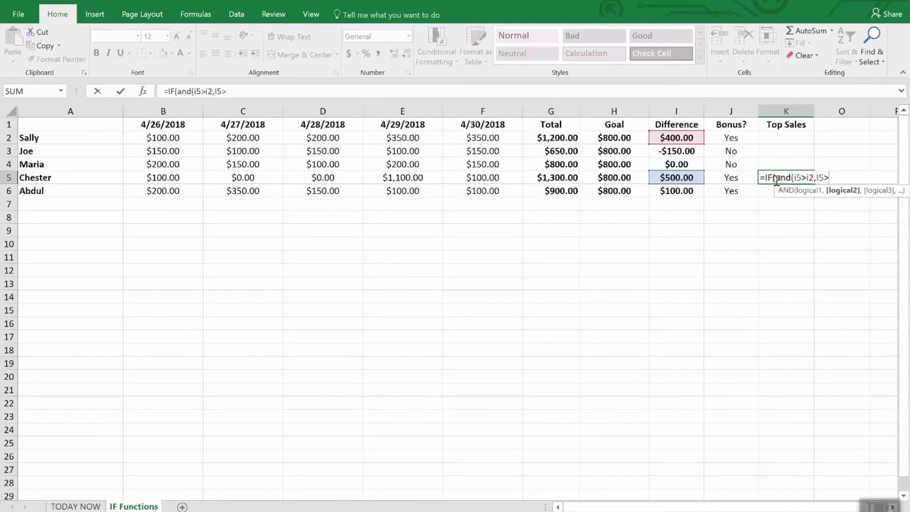
{"action": "type", "text": "3,I"}
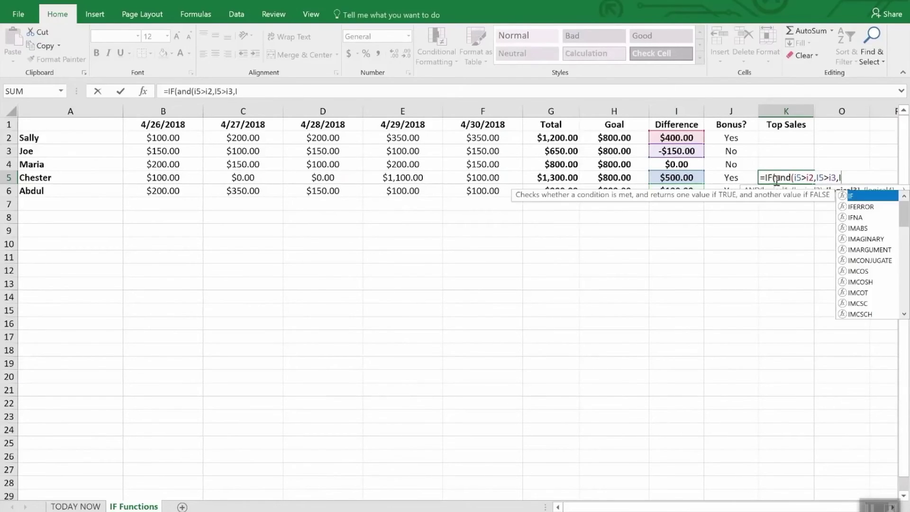
Add the conditions I5>I4 and I5>I6 to the AND test in K5.
{"action": "type", "text": "4>"}
{"action": "key", "text": "BackSpace"}
{"action": "key", "text": "BackSpace"}
{"action": "type", "text": "5"}
{"action": "type", "text": ">i4)"}
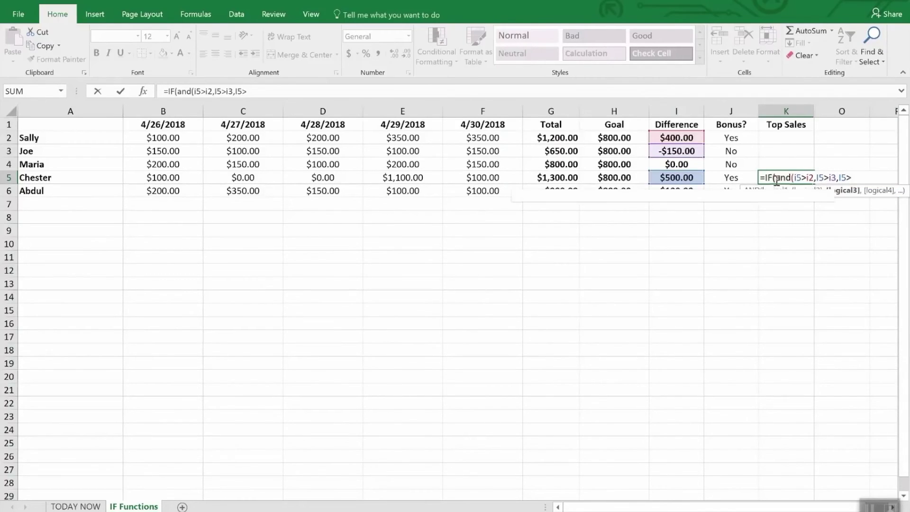
{"action": "key", "text": "BackSpace"}
{"action": "type", "text": ",I5>"}
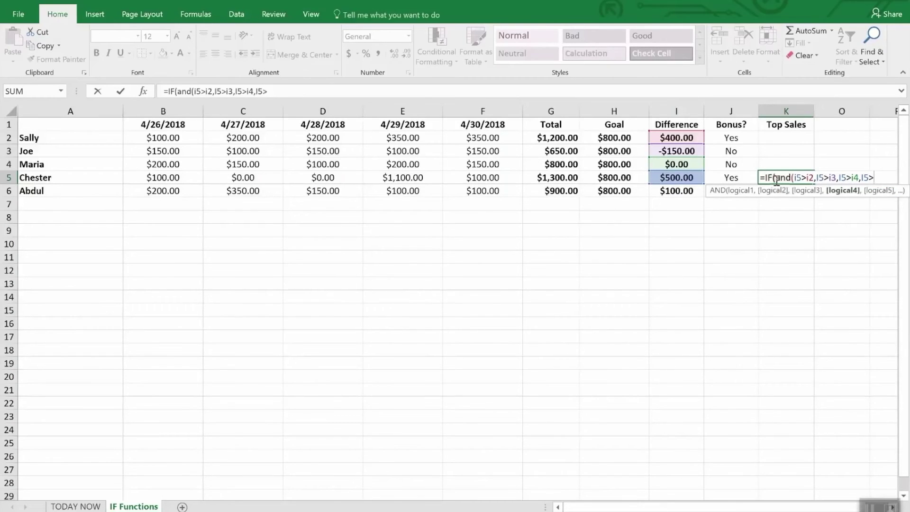
{"action": "type", "text": "i6"}
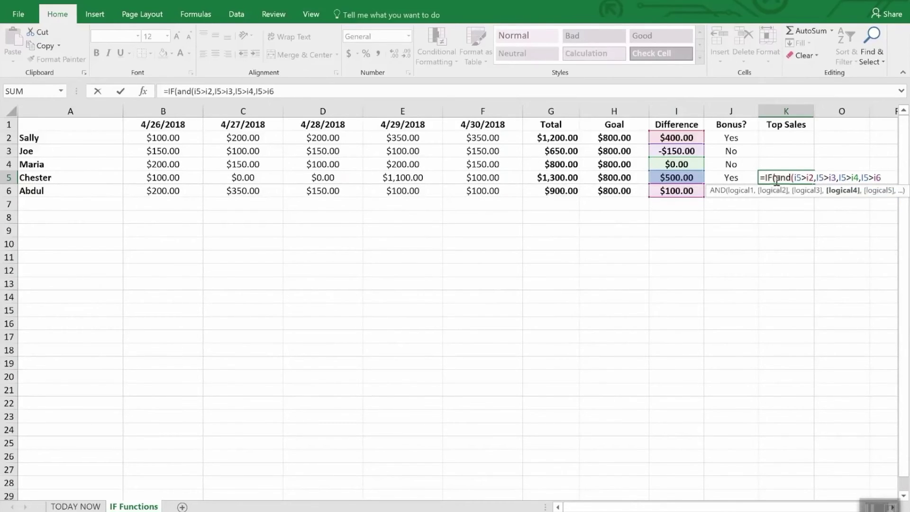
Close the AND test and finish the K5 formula with "WINNER" if true and empty text "" if false.
{"action": "type", "text": "),\"W"}
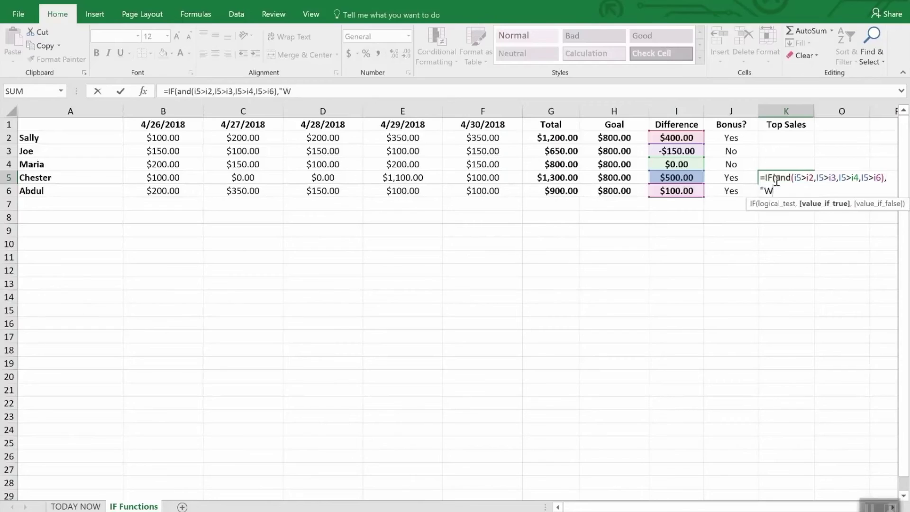
{"action": "type", "text": "INNER\","}
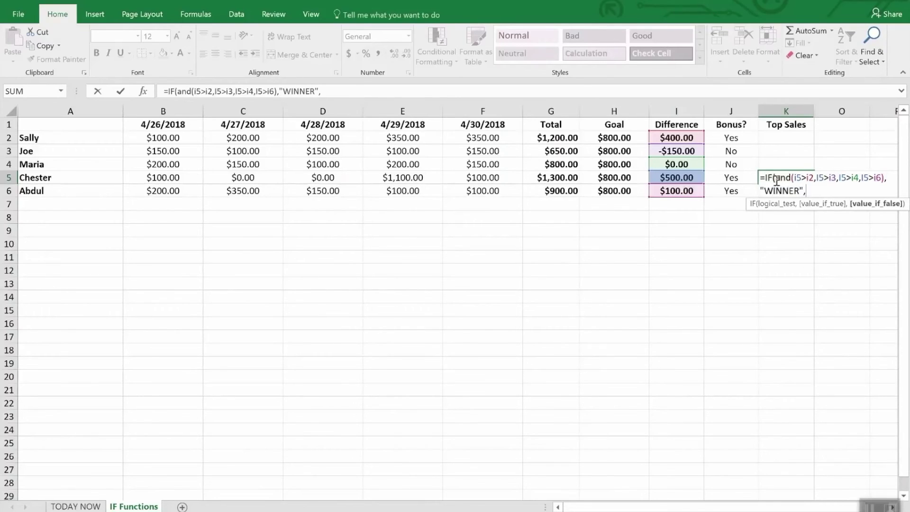
{"action": "type", "text": "\"\")"}
{"action": "key", "text": "Return"}
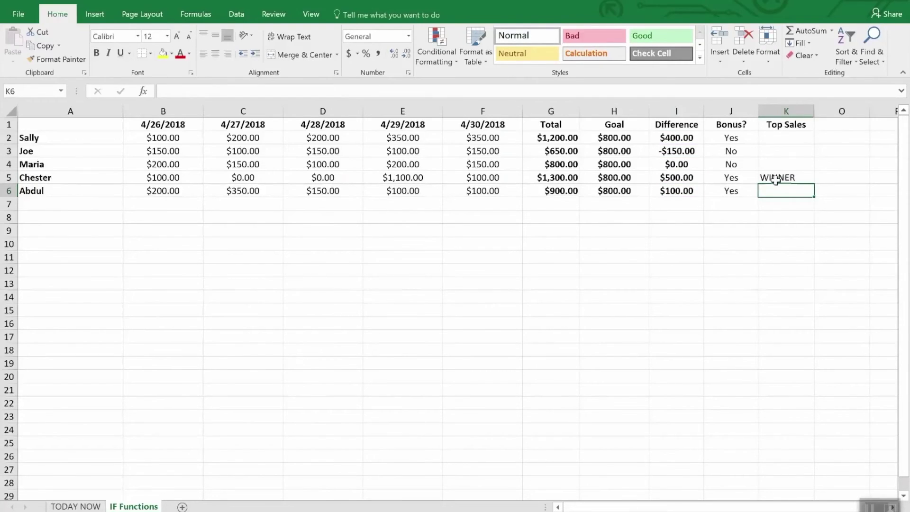
Unhide the hidden columns between K and O and deselect the columns.
{"action": "left_click_drag", "start_coordinate": [805, 111], "coordinate": [819, 112]}
{"action": "right_click", "coordinate": [828, 114]}
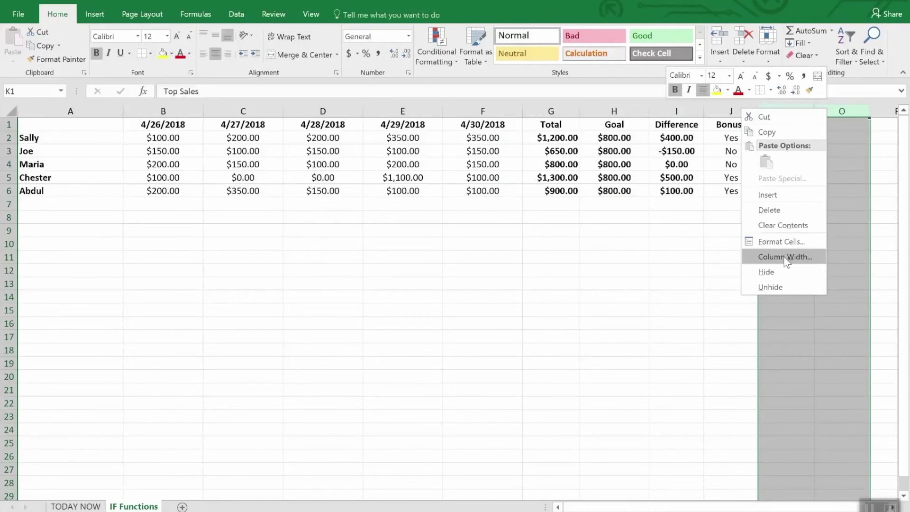
{"action": "left_click", "coordinate": [781, 284]}
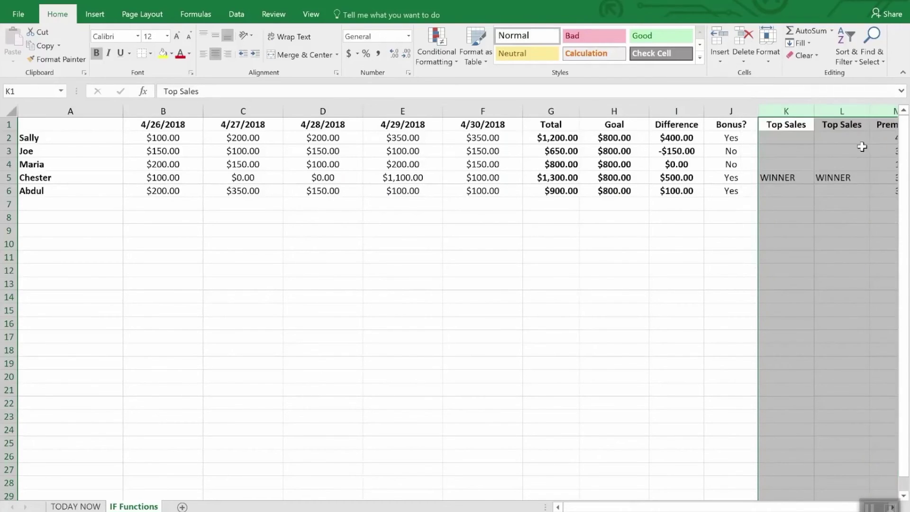
{"action": "left_click", "coordinate": [829, 230]}
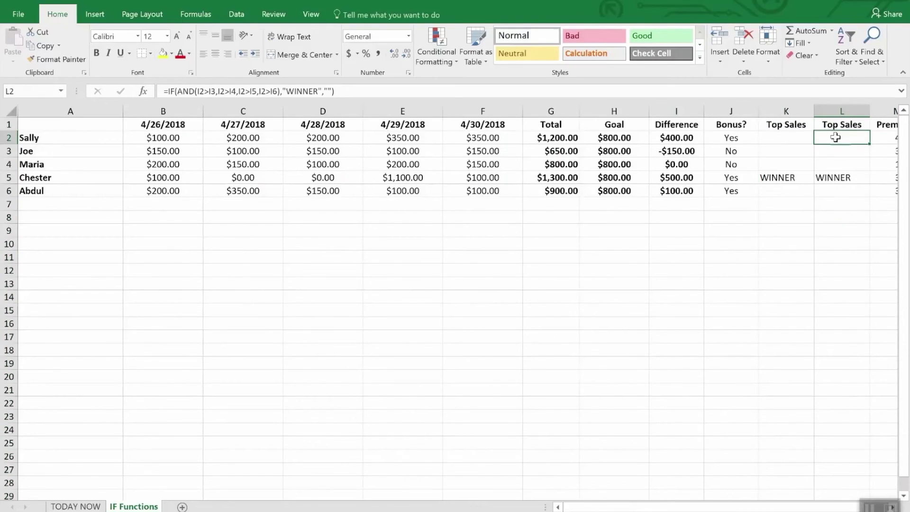
Compare the WINNER formula in K5 with the Top Sales formulas in L2 and L3.
{"action": "left_click", "coordinate": [797, 180]}
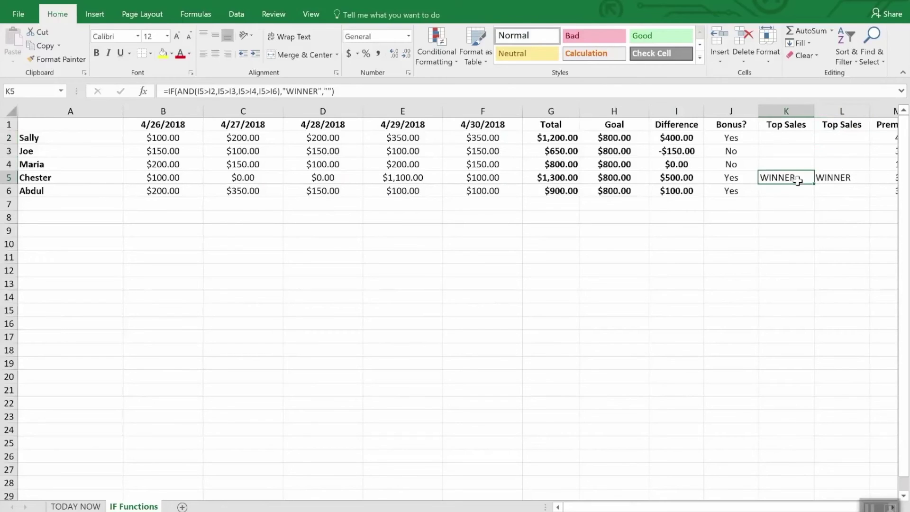
{"action": "left_click", "coordinate": [835, 138]}
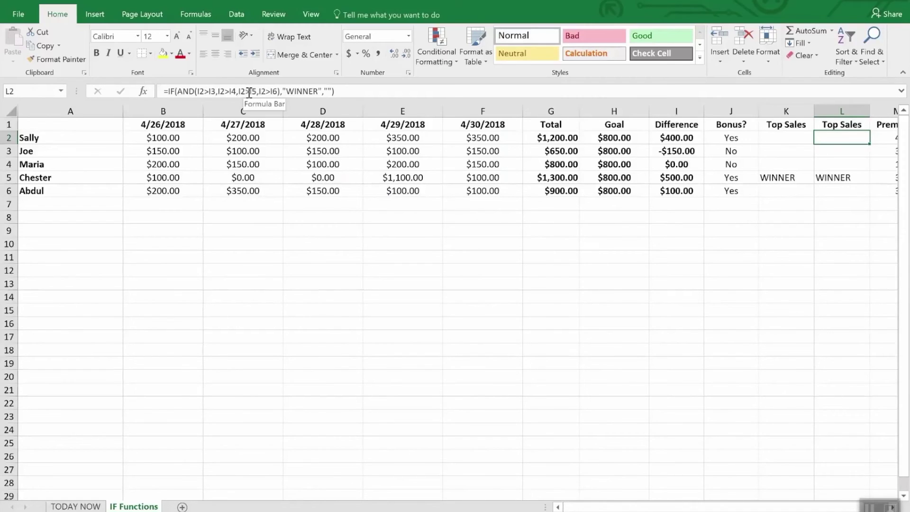
{"action": "left_click", "coordinate": [828, 150]}
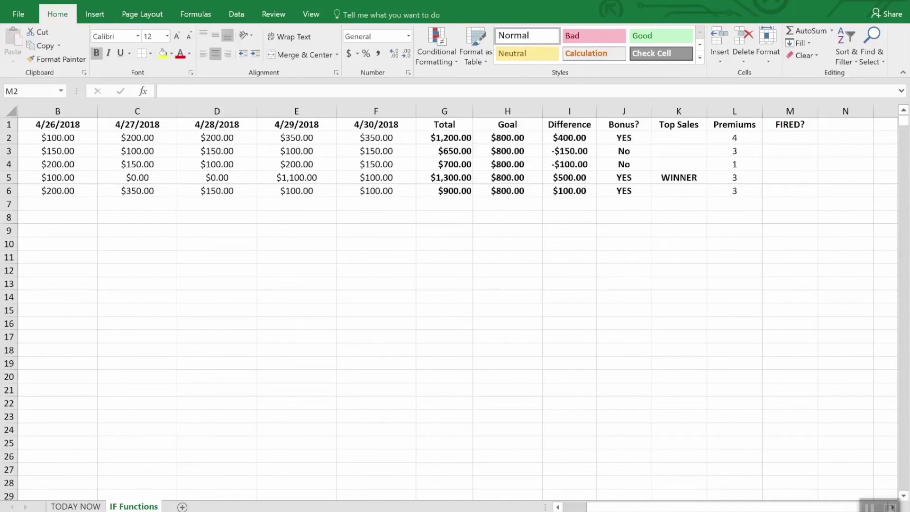
Start an IF formula with a nested OR in cell M2 of the FIRED? column, testing I2>=0 or L2>2.
{"action": "left_click", "coordinate": [794, 141]}
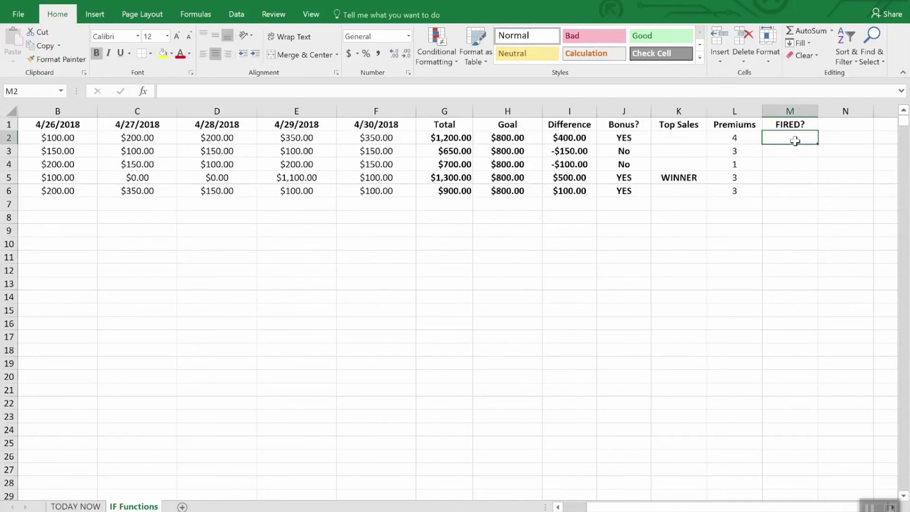
{"action": "type", "text": "="}
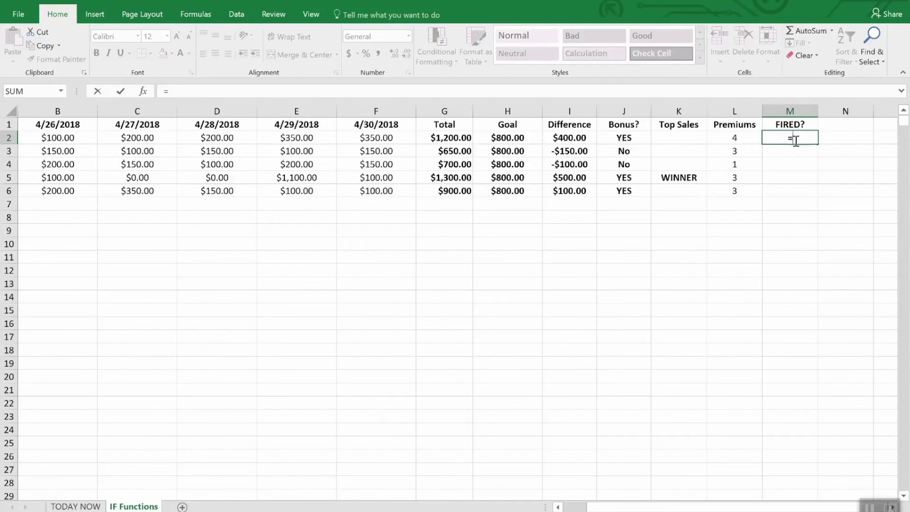
{"action": "type", "text": "if(or"}
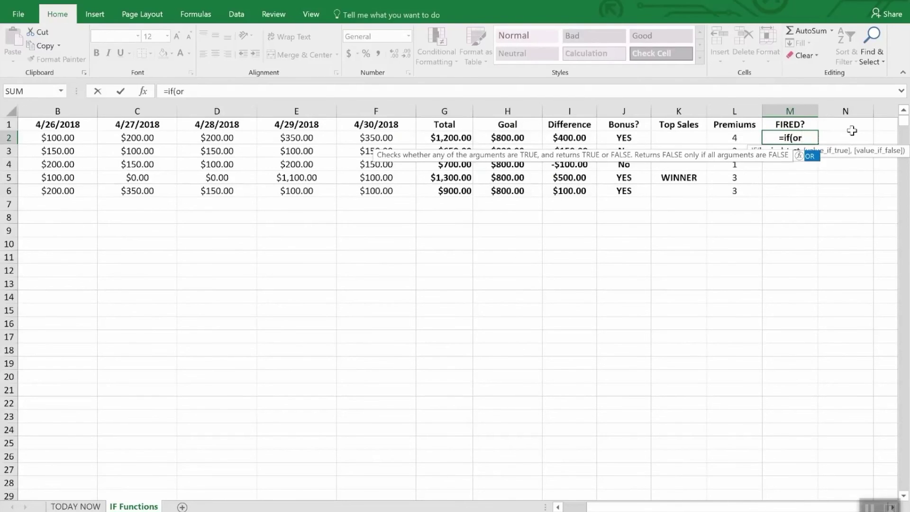
{"action": "type", "text": "("}
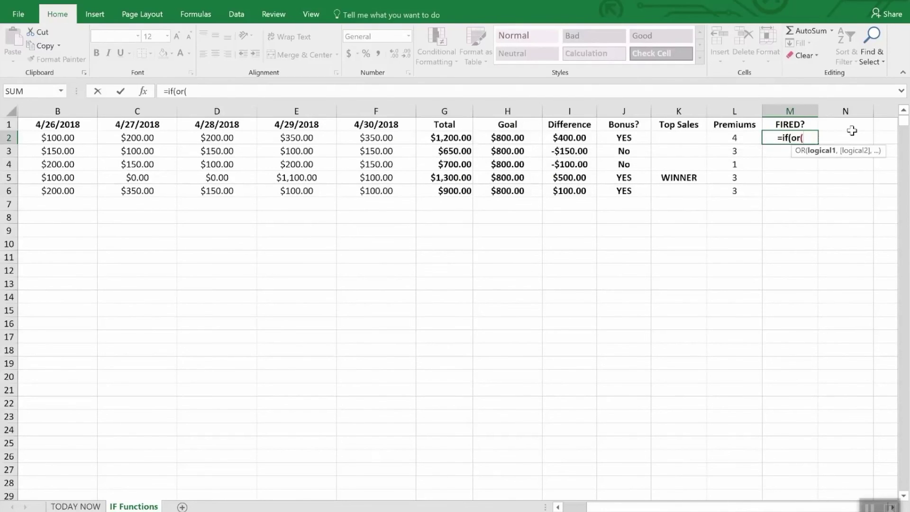
{"action": "type", "text": "i2"}
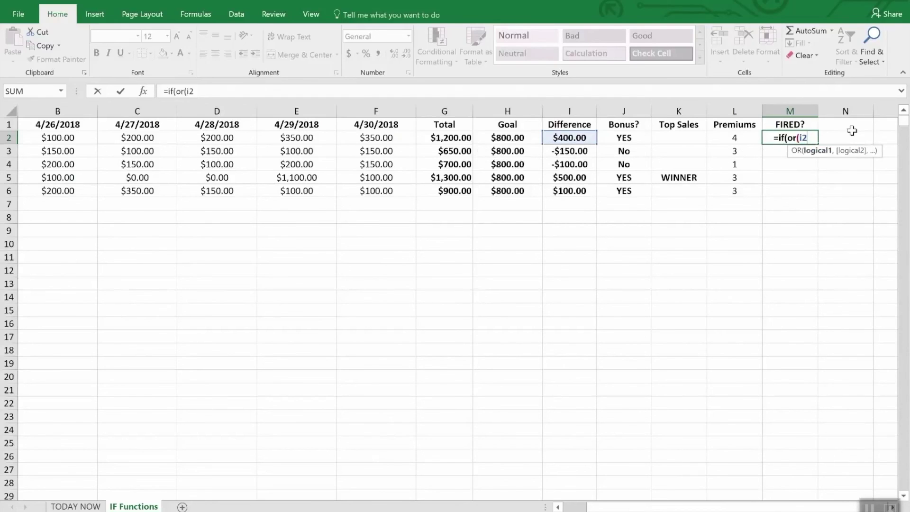
{"action": "type", "text": ">"}
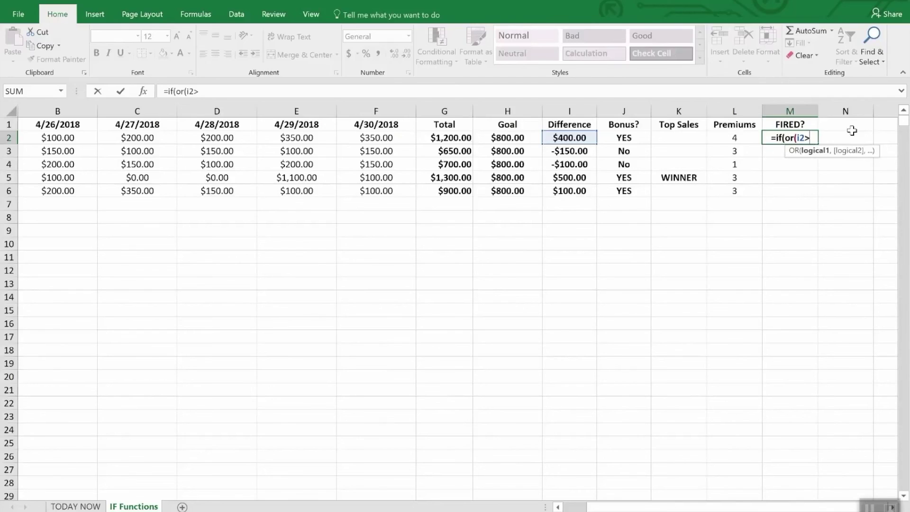
{"action": "type", "text": "="}
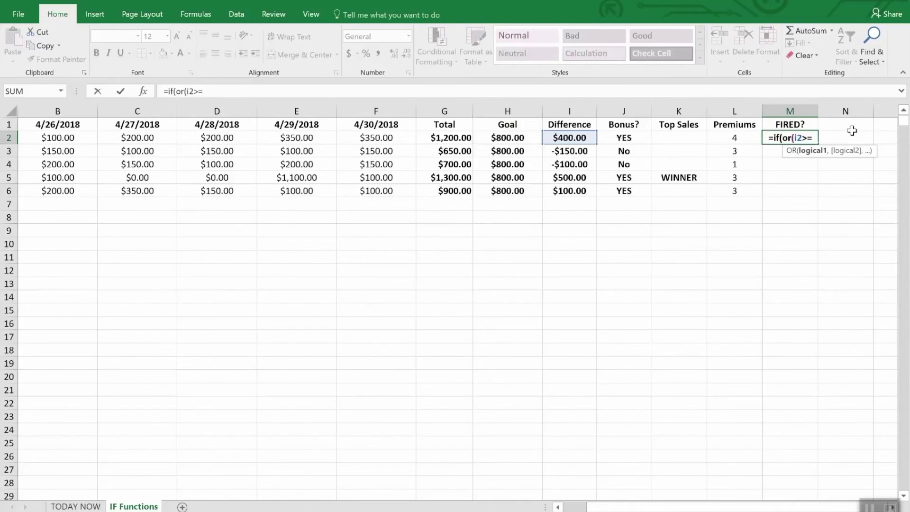
{"action": "type", "text": "0,"}
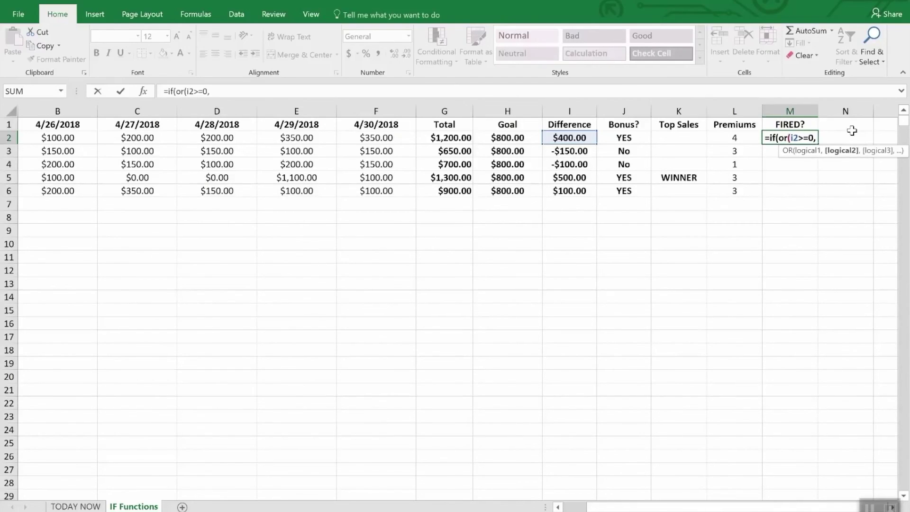
{"action": "type", "text": "l2>"}
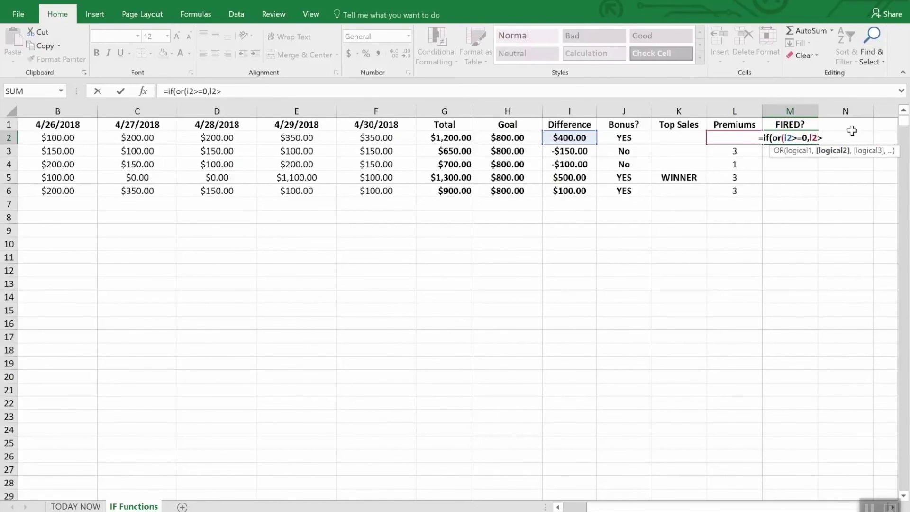
{"action": "type", "text": "2)\""}
{"action": "key", "text": "BackSpace"}
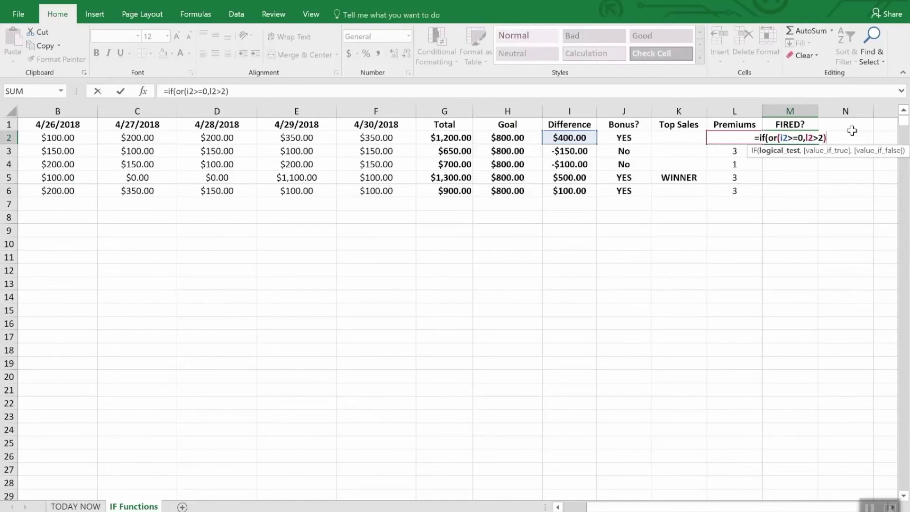
Complete the M2 formula with "Safe" if true and "FIRED" if false.
{"action": "type", "text": ",\"S"}
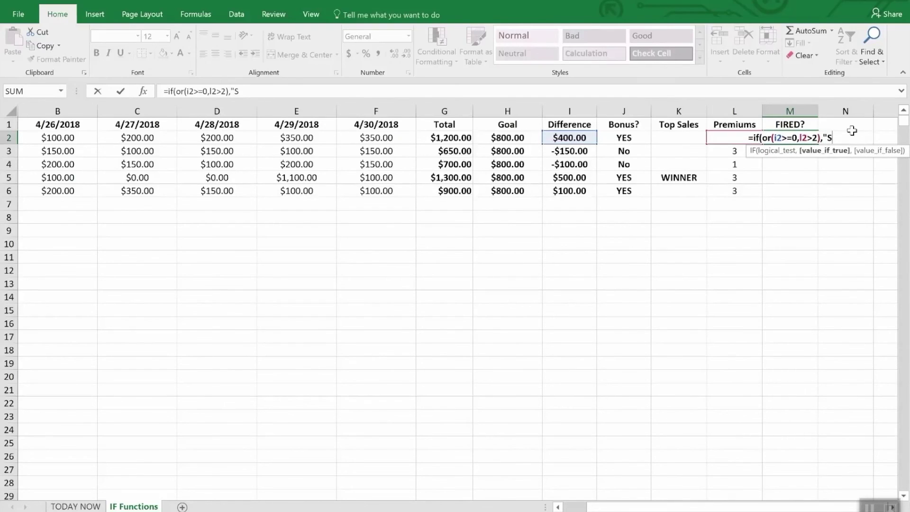
{"action": "type", "text": "afe\",\""}
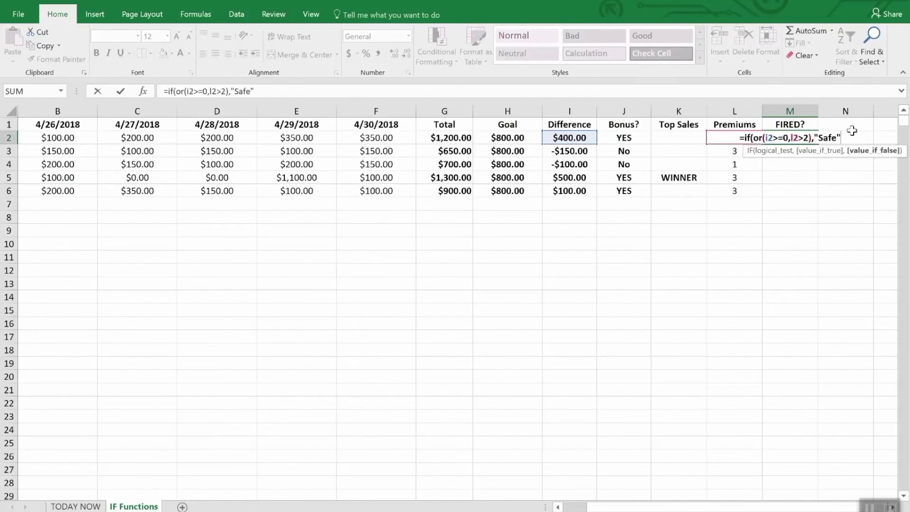
{"action": "type", "text": "FIRED\""}
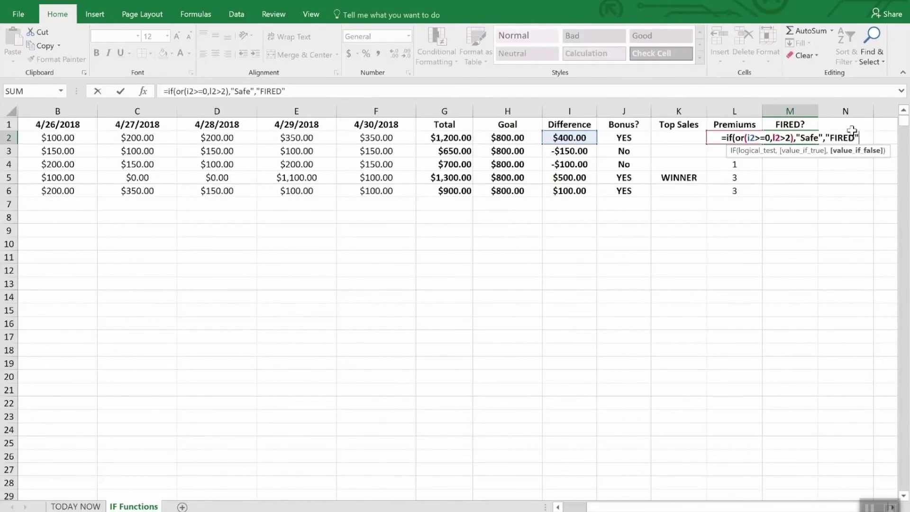
{"action": "key", "text": "Return"}
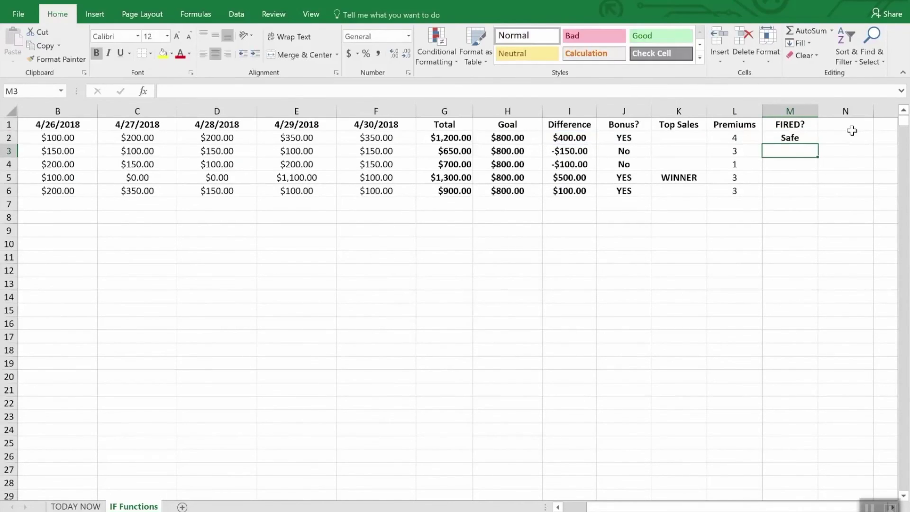
Fill the M2 formula down through M6 and check the Difference and Premiums cells in row 4.
{"action": "key", "text": "Down"}
{"action": "key", "text": "Up"}
{"action": "key", "text": "Up"}
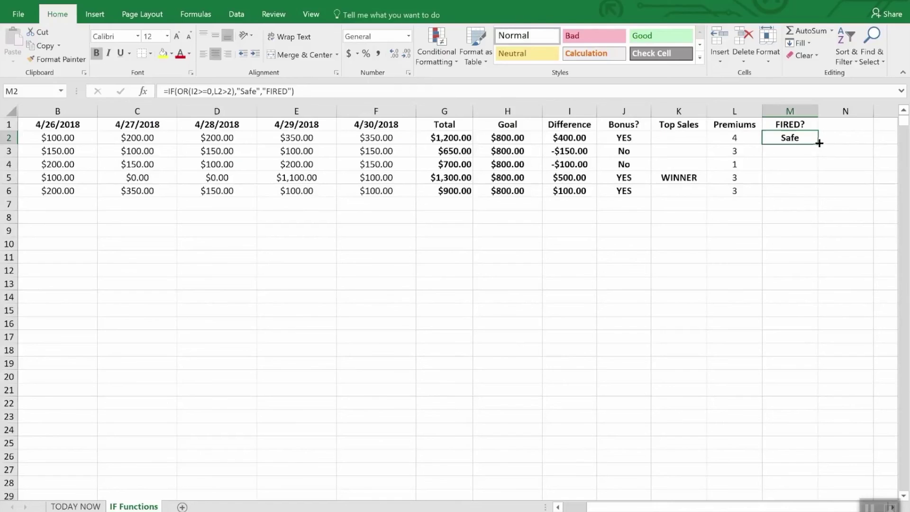
{"action": "left_click_drag", "start_coordinate": [819, 143], "coordinate": [811, 197]}
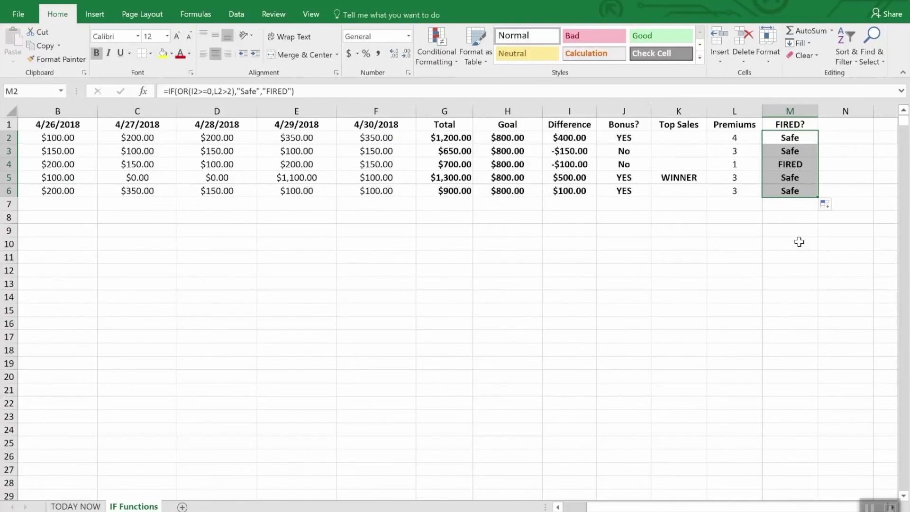
{"action": "left_click", "coordinate": [569, 167]}
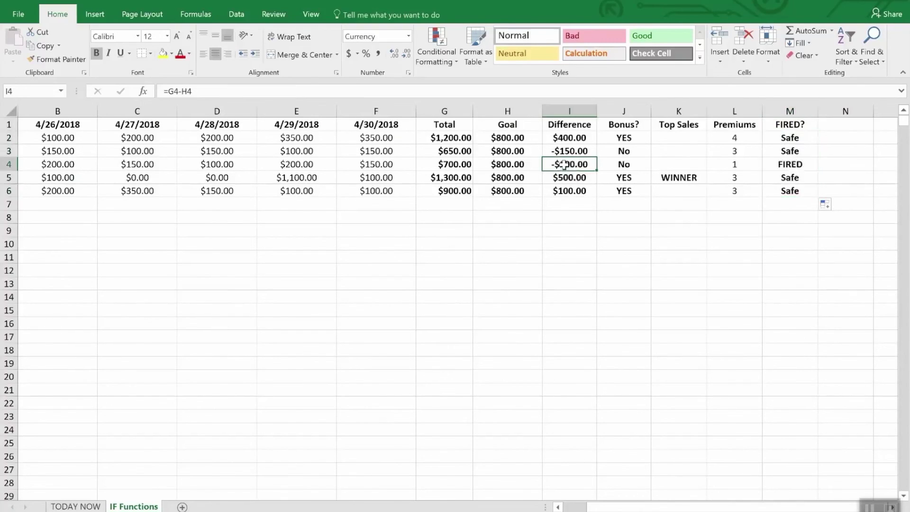
{"action": "left_click", "coordinate": [736, 165]}
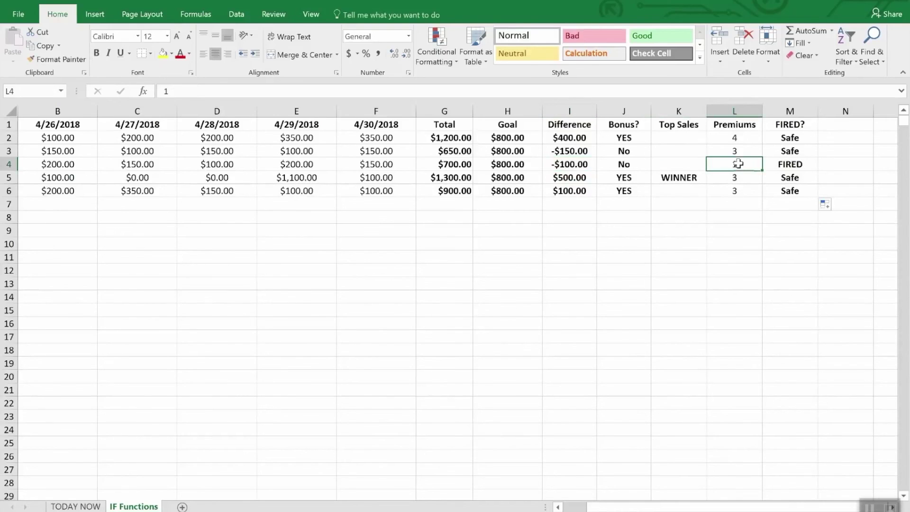